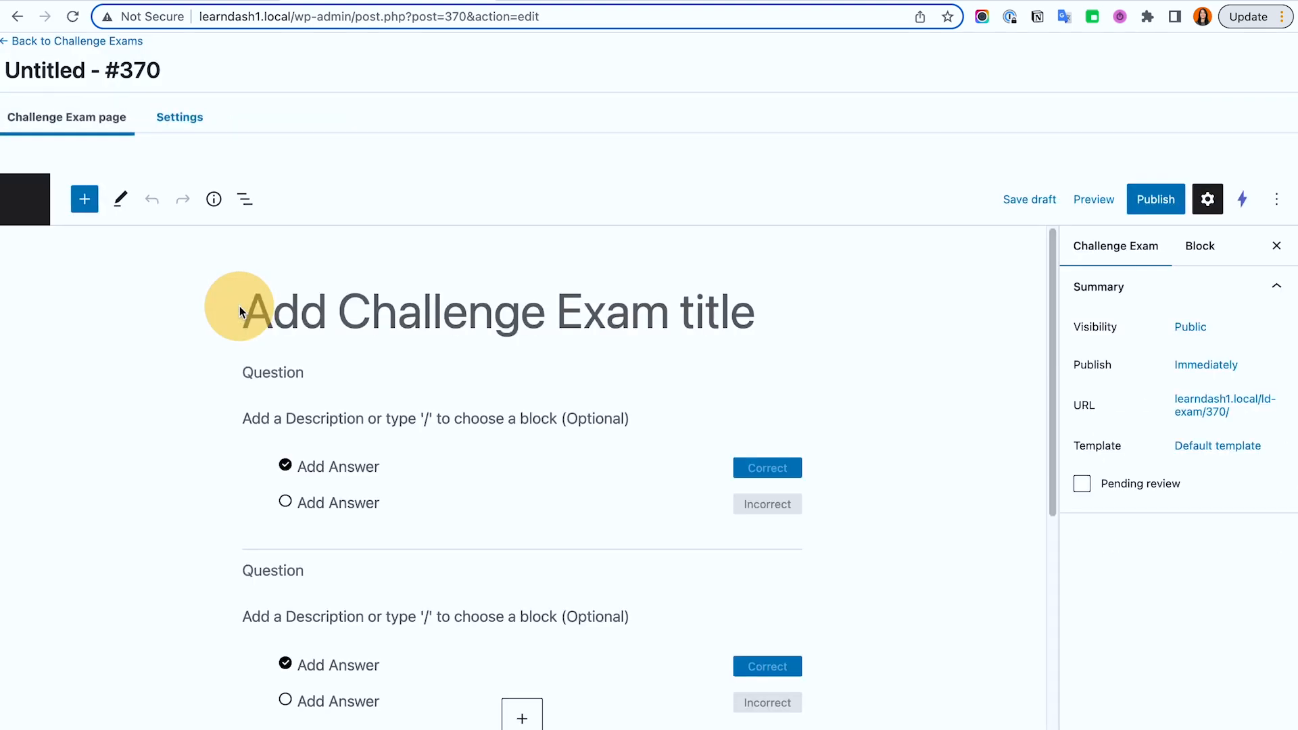
Title the challenge exam "Title of the challenge exam".
click(270, 324)
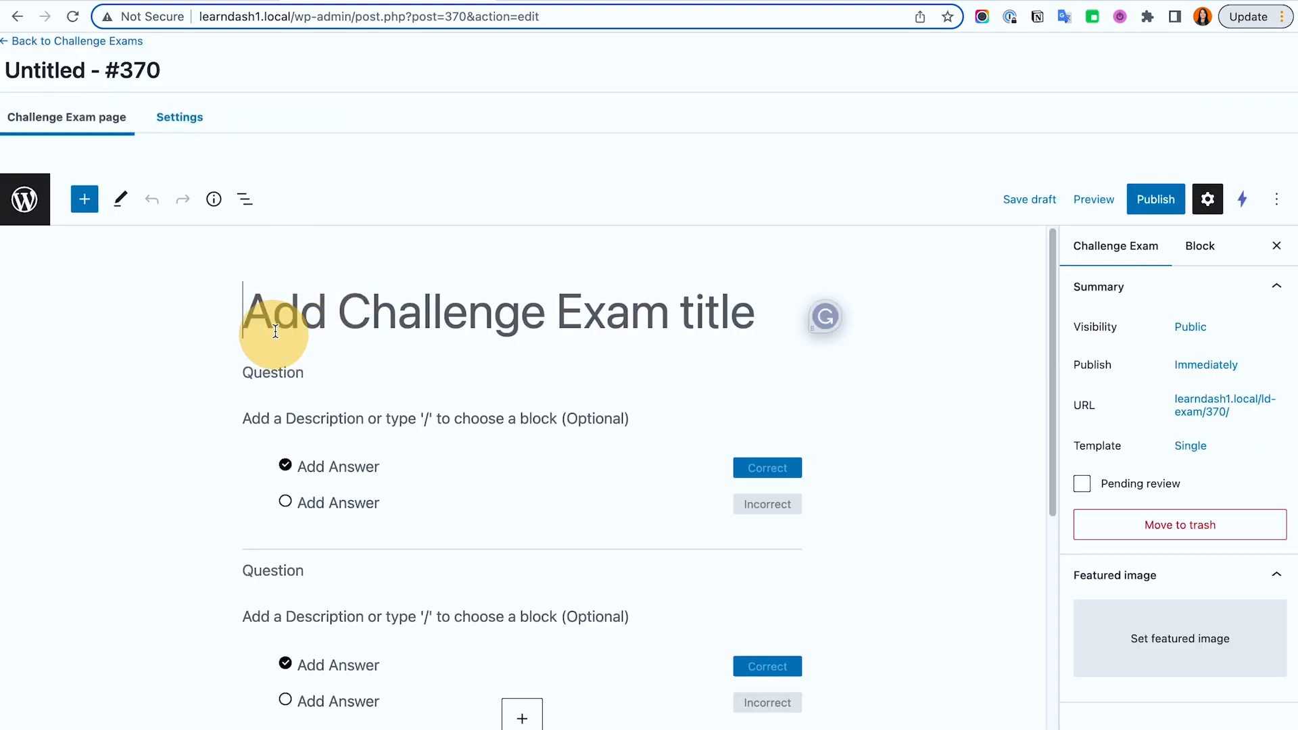
text(Title of the)
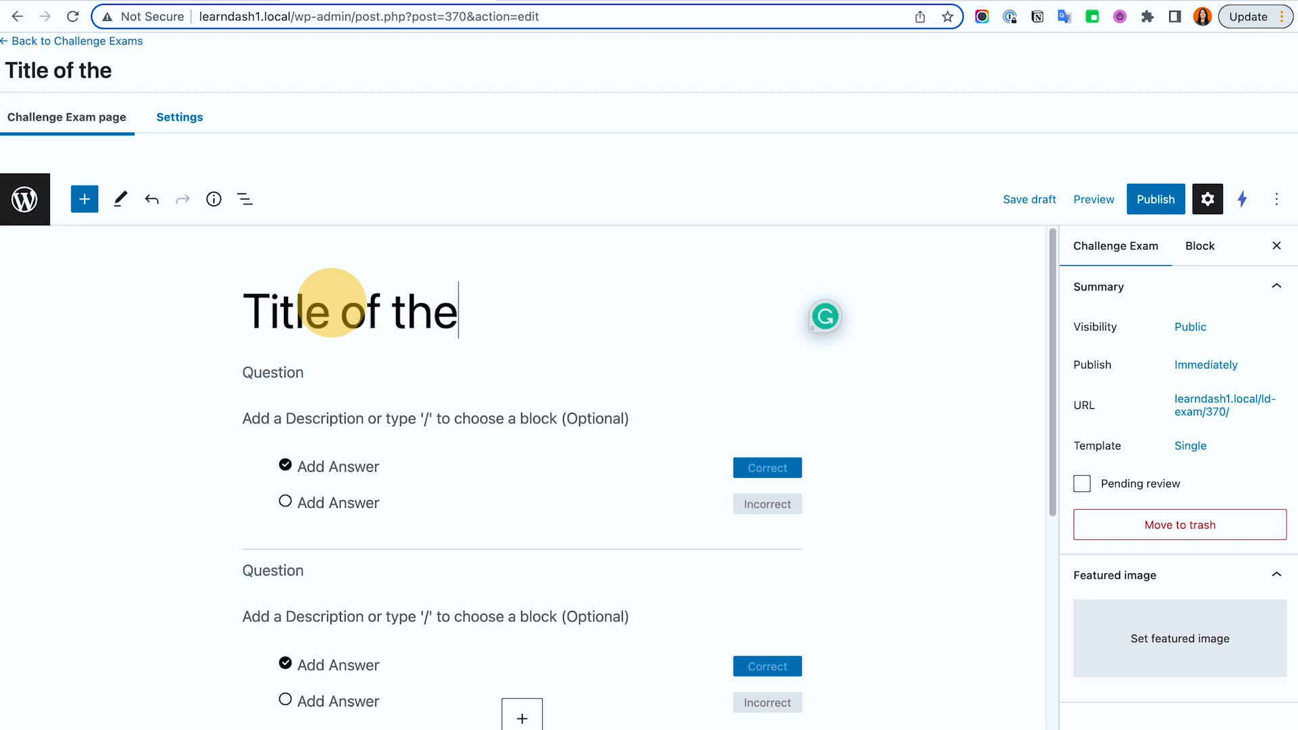
text( challenge exam)
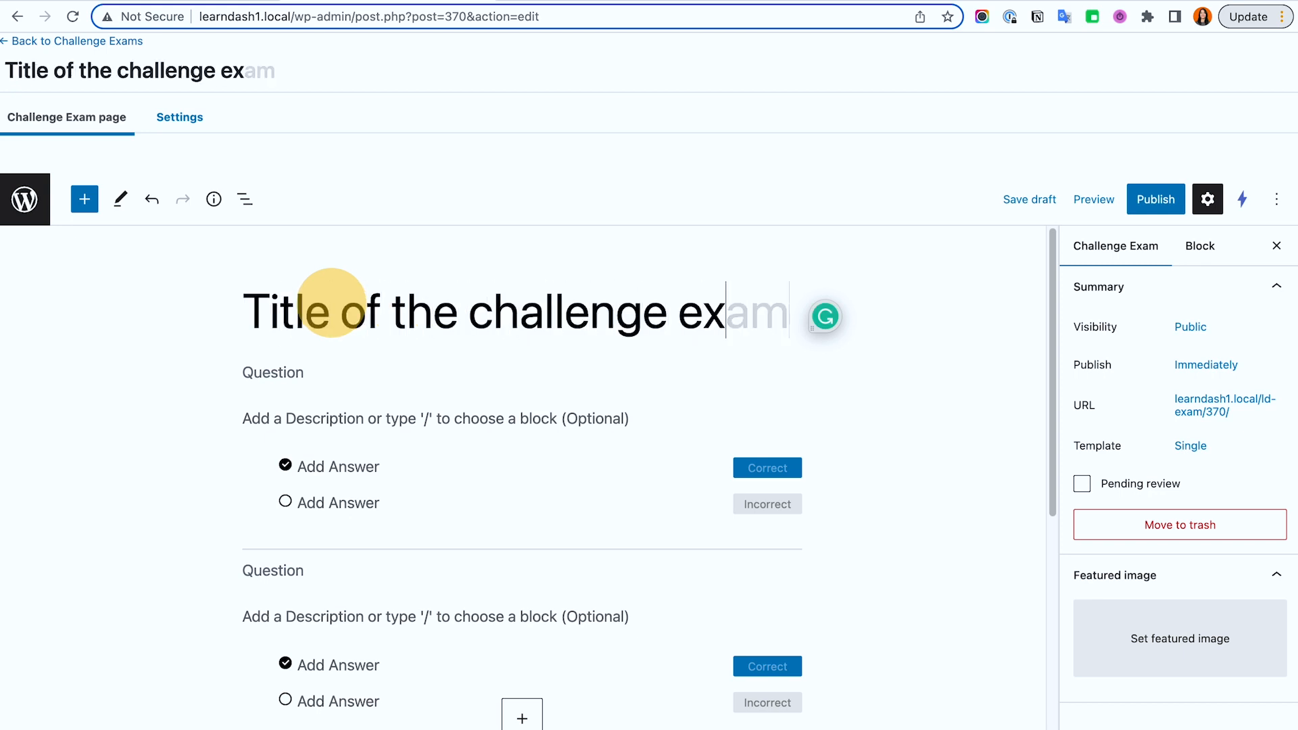
click(490, 426)
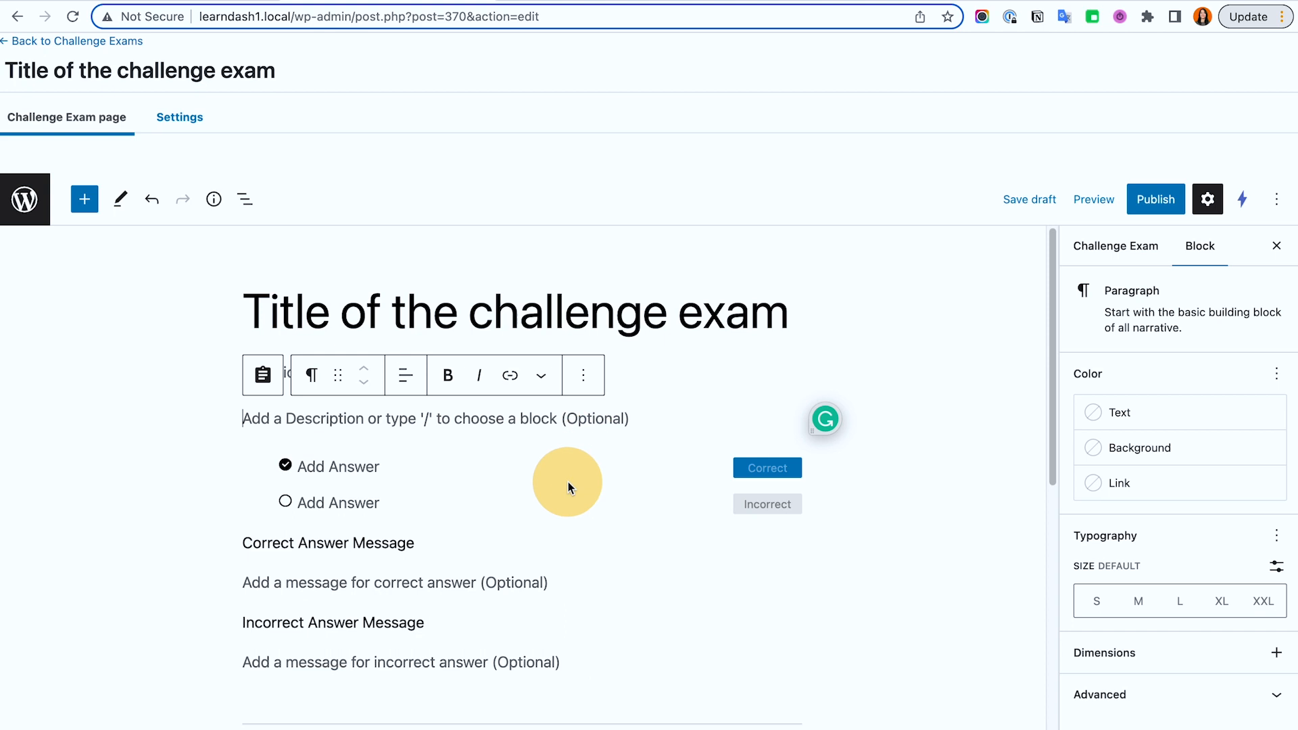
scroll(575, 453, down, 1)
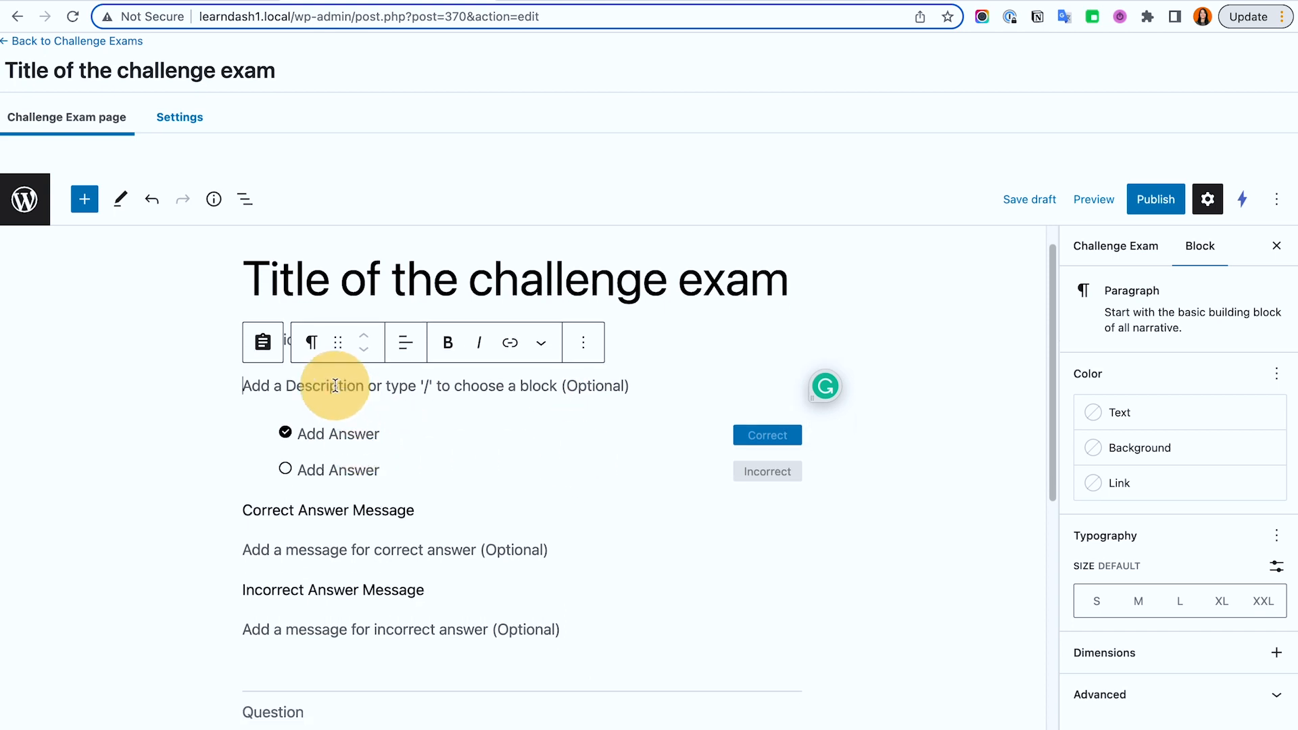
text(Question q)
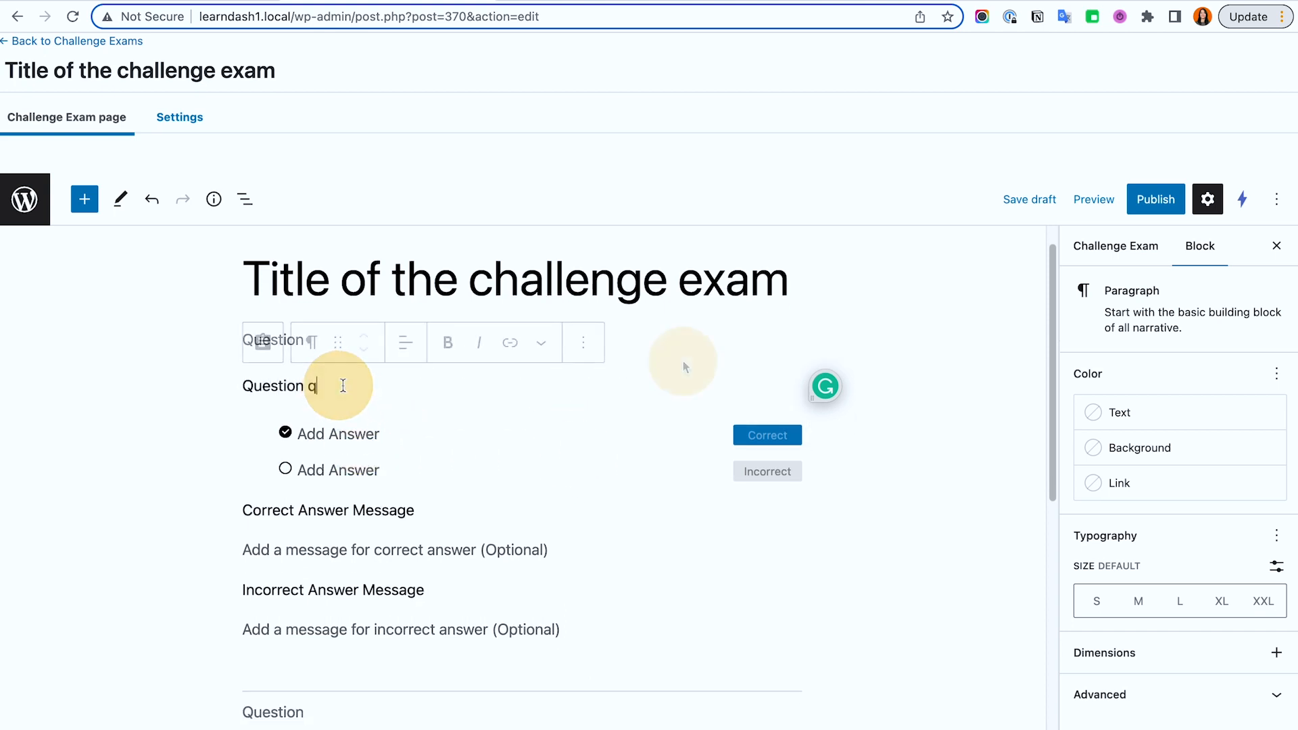
click(678, 354)
Name the first question "Question name 1".
click(299, 340)
click(299, 339)
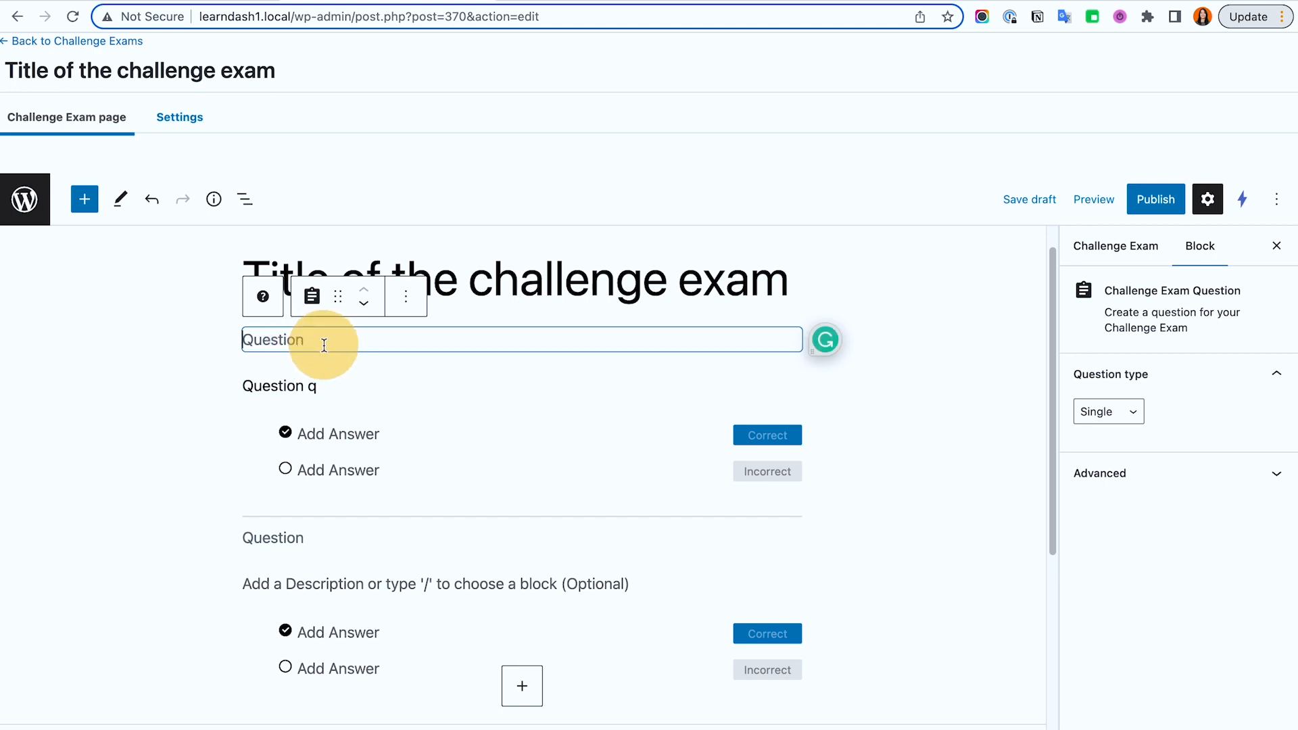
click(298, 539)
click(311, 339)
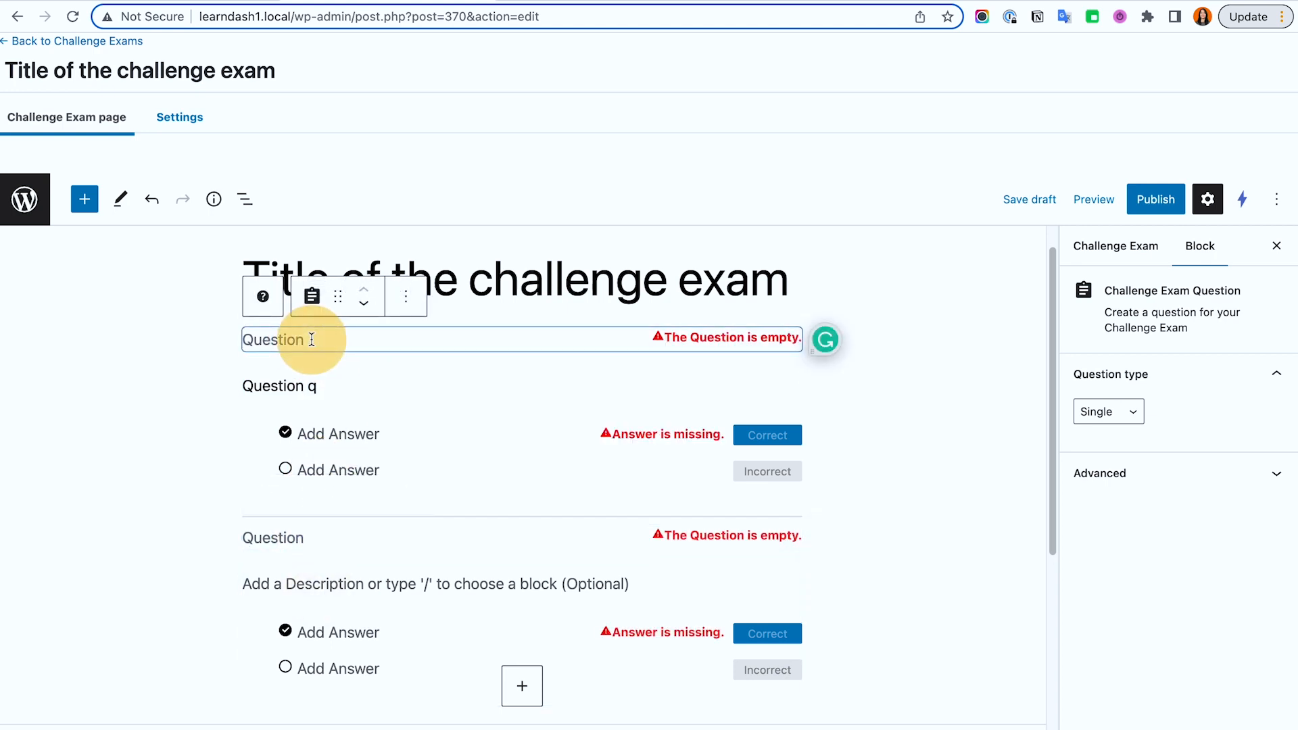
text(Question name 1)
Set the first question's description to "description goes here for q1".
click(341, 382)
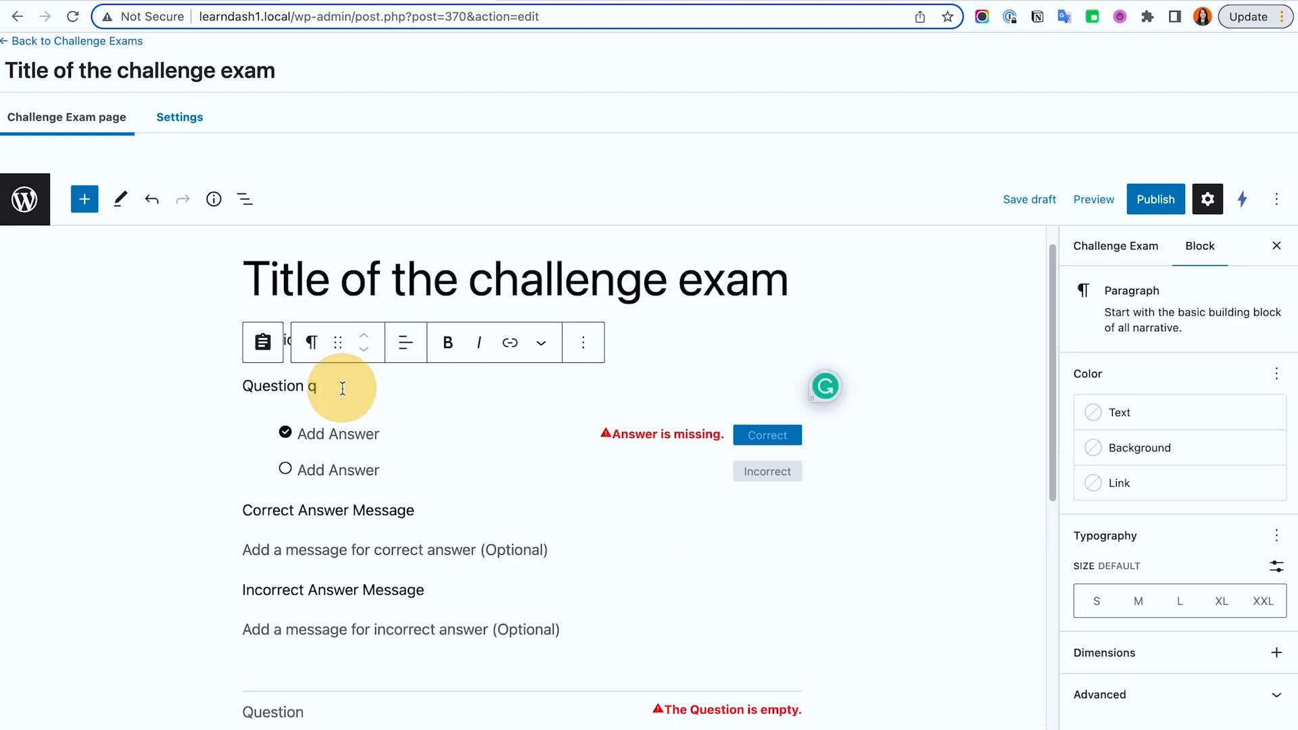
text(descrip)
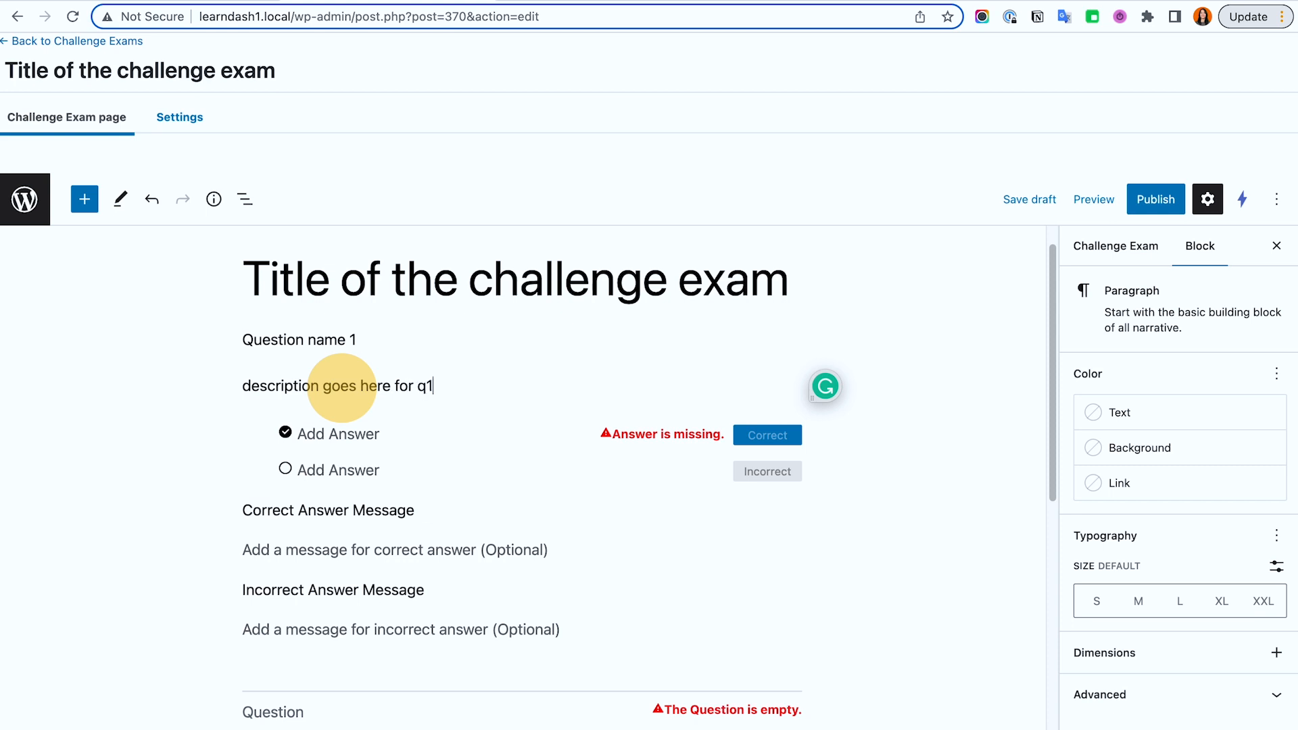
key(super+a)
Give the first question the answers a, b, c and d, and mark c as the correct one.
click(331, 439)
text(a)
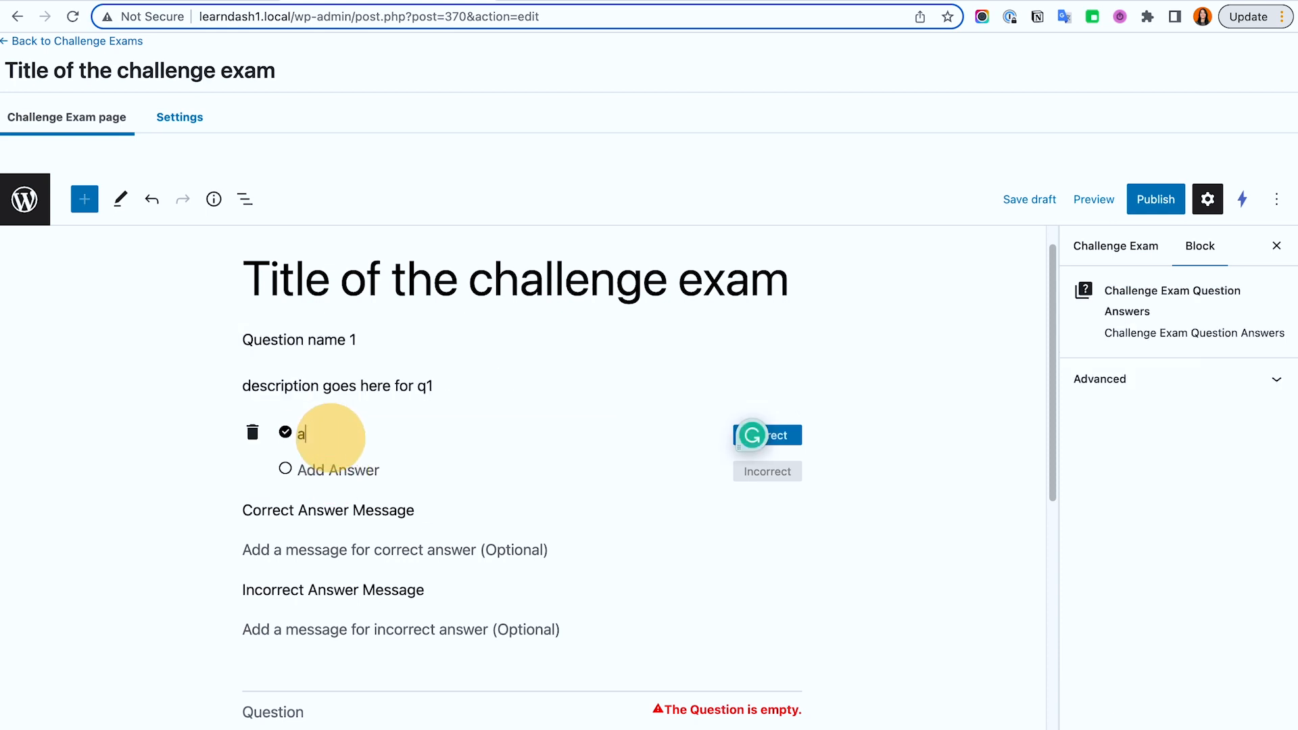
click(325, 468)
text(b)
click(570, 508)
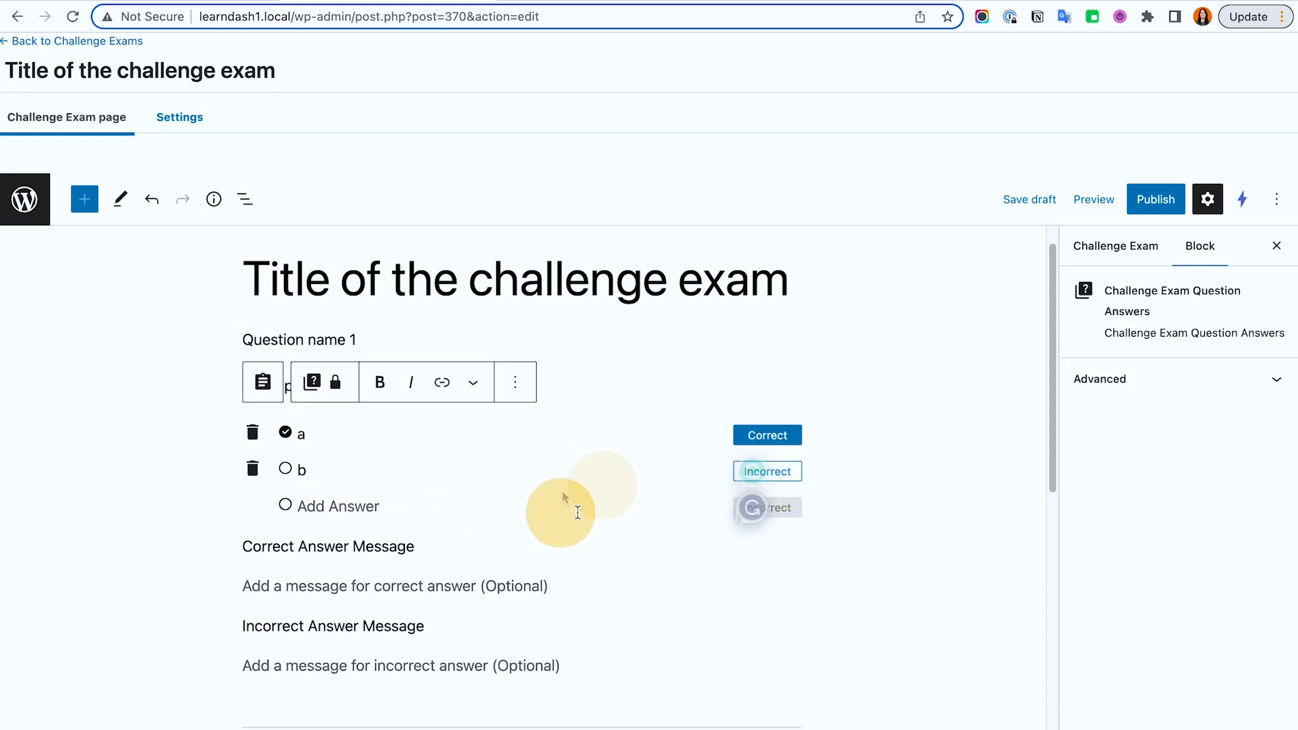
text(c)
click(389, 534)
text(d)
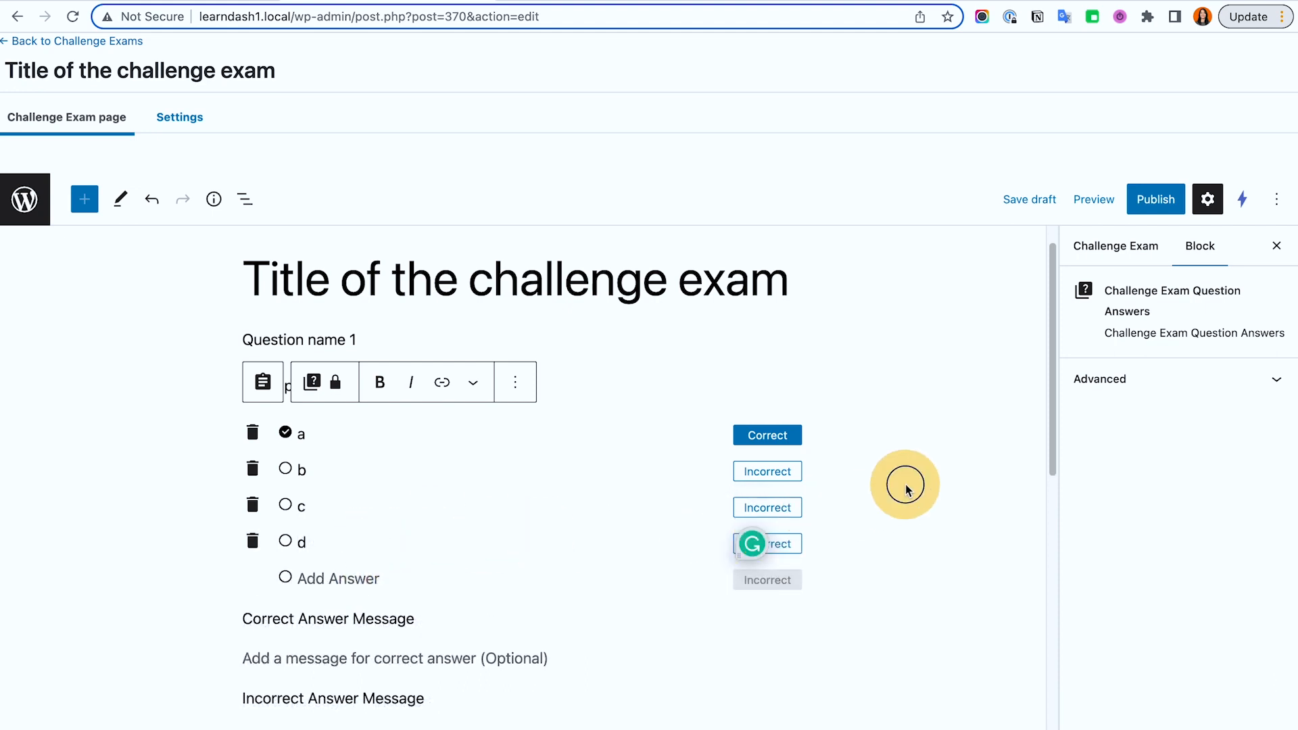
click(906, 489)
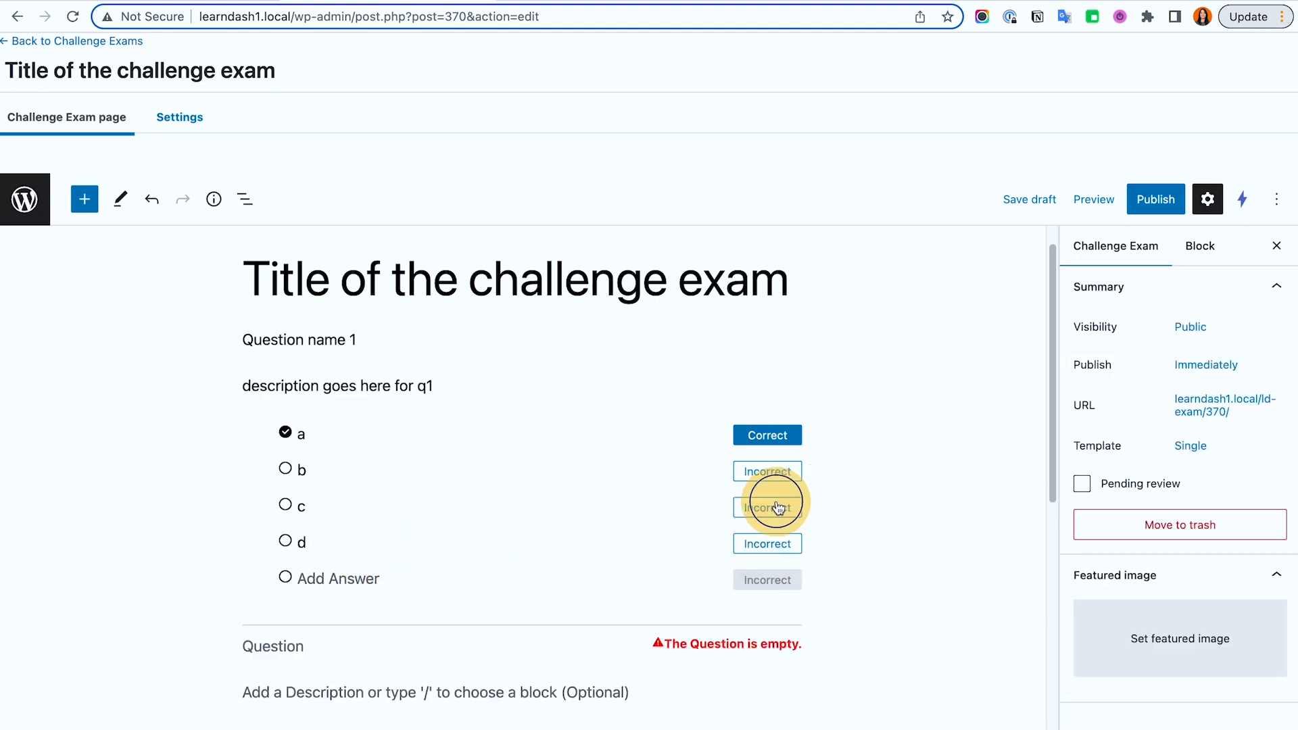
click(779, 508)
Examine the optional correct and incorrect answer message fields of the first question.
scroll(733, 537, down, 2)
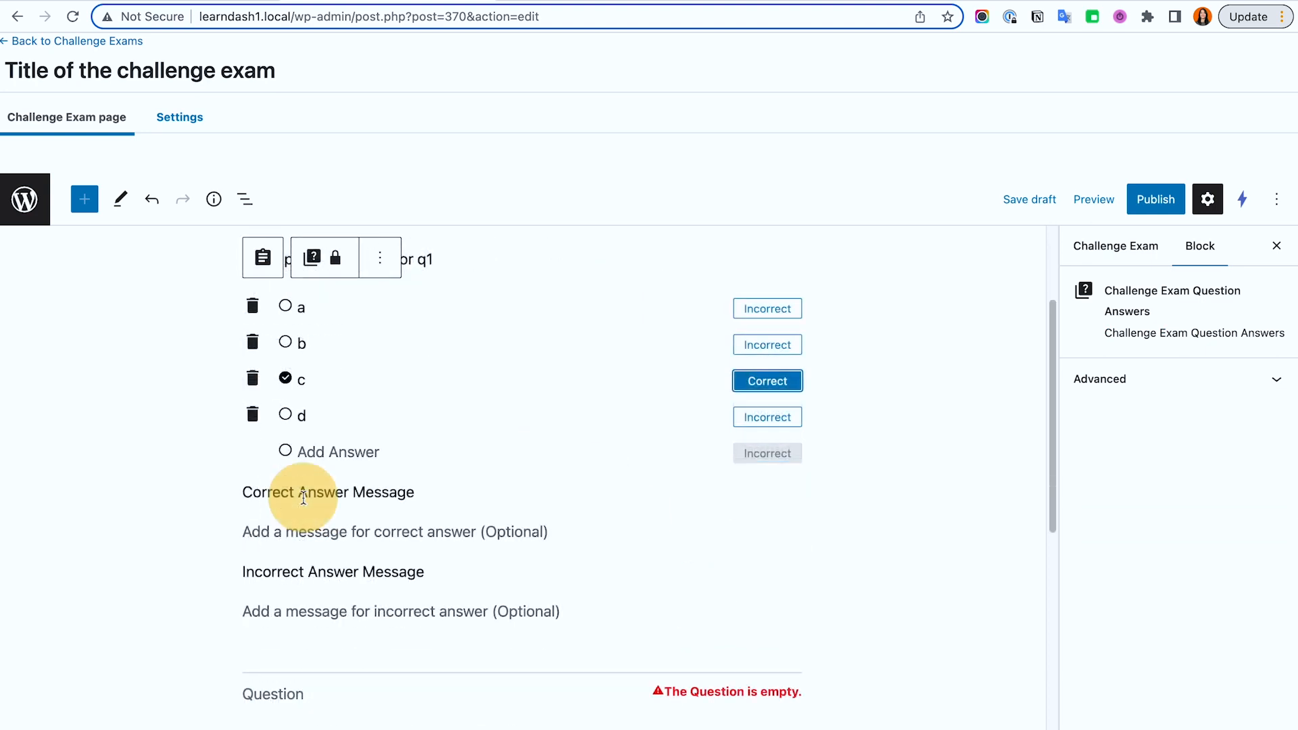
click(303, 499)
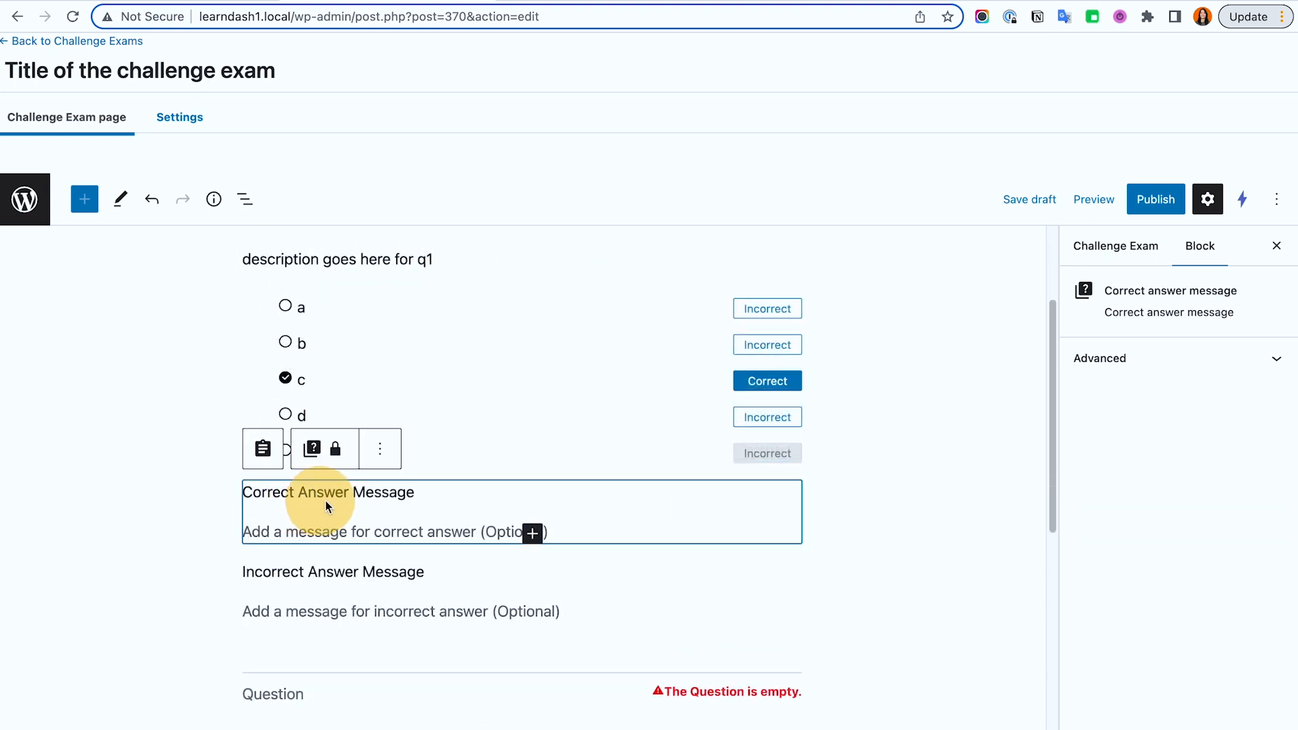
click(347, 534)
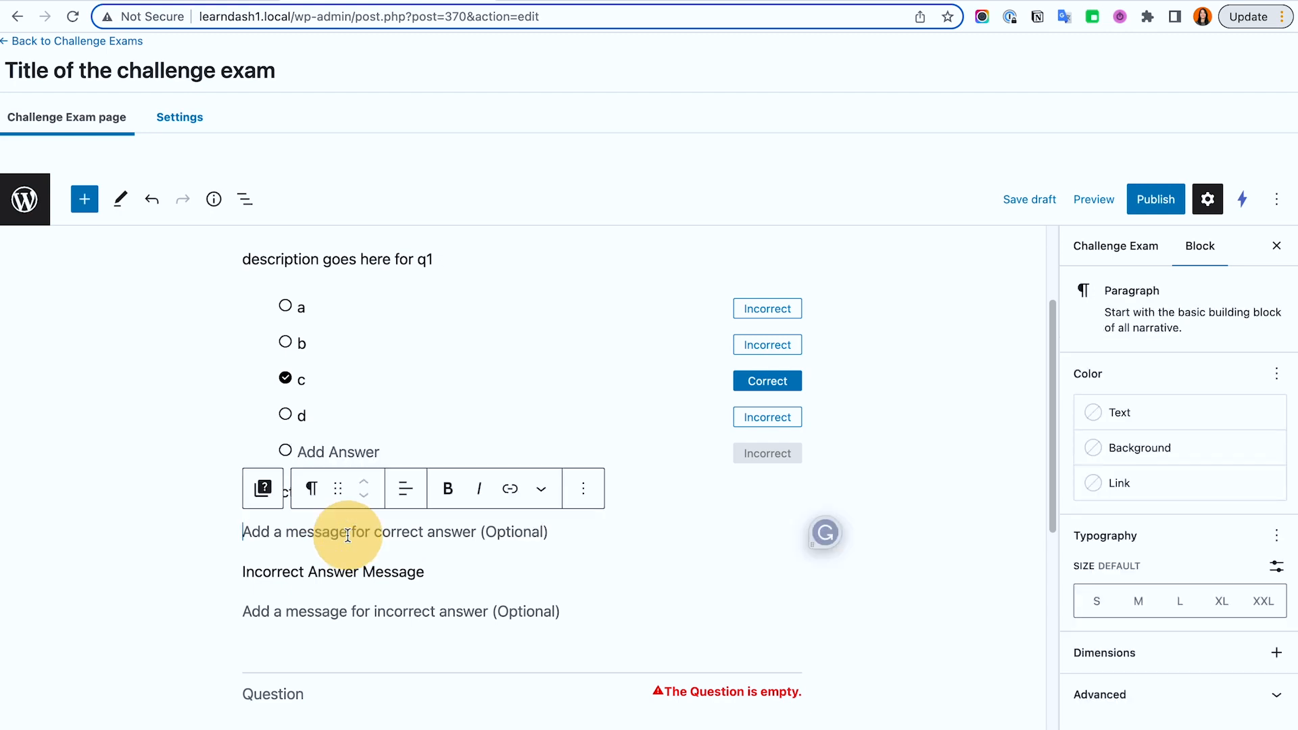
click(331, 610)
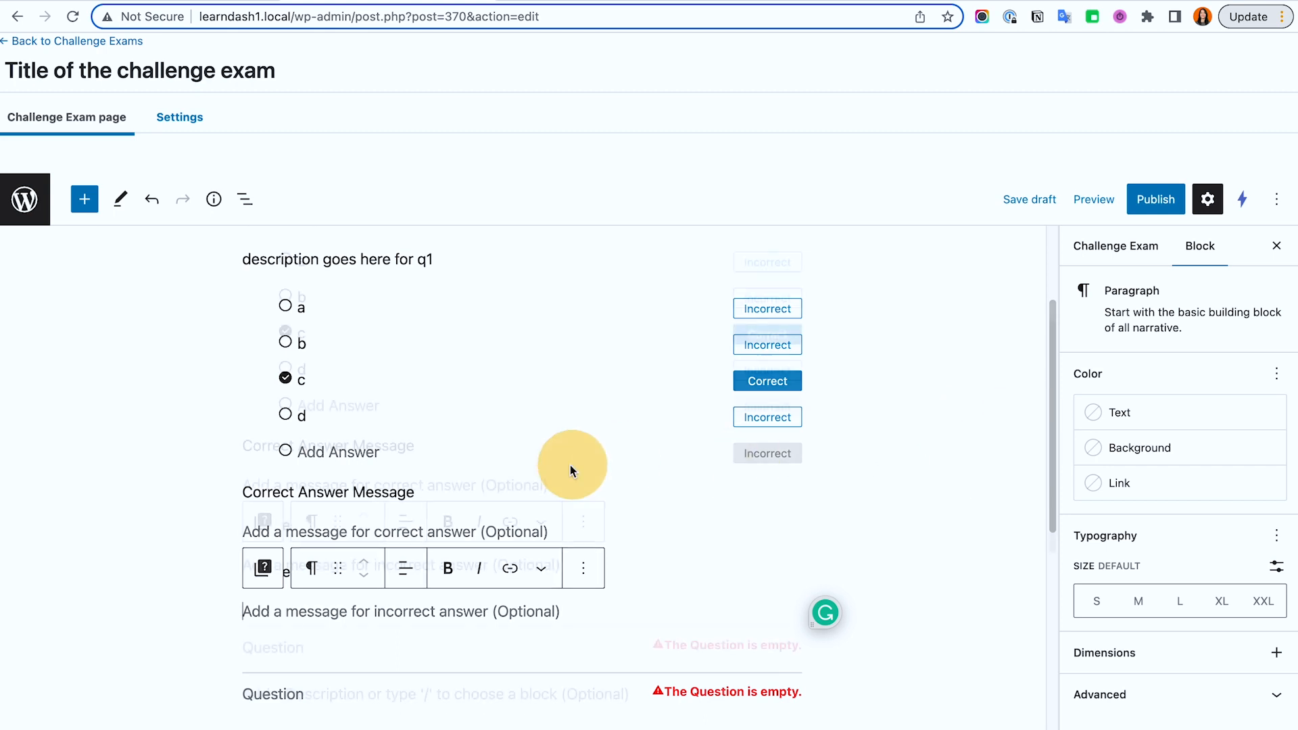
scroll(570, 465, down, 1)
click(497, 476)
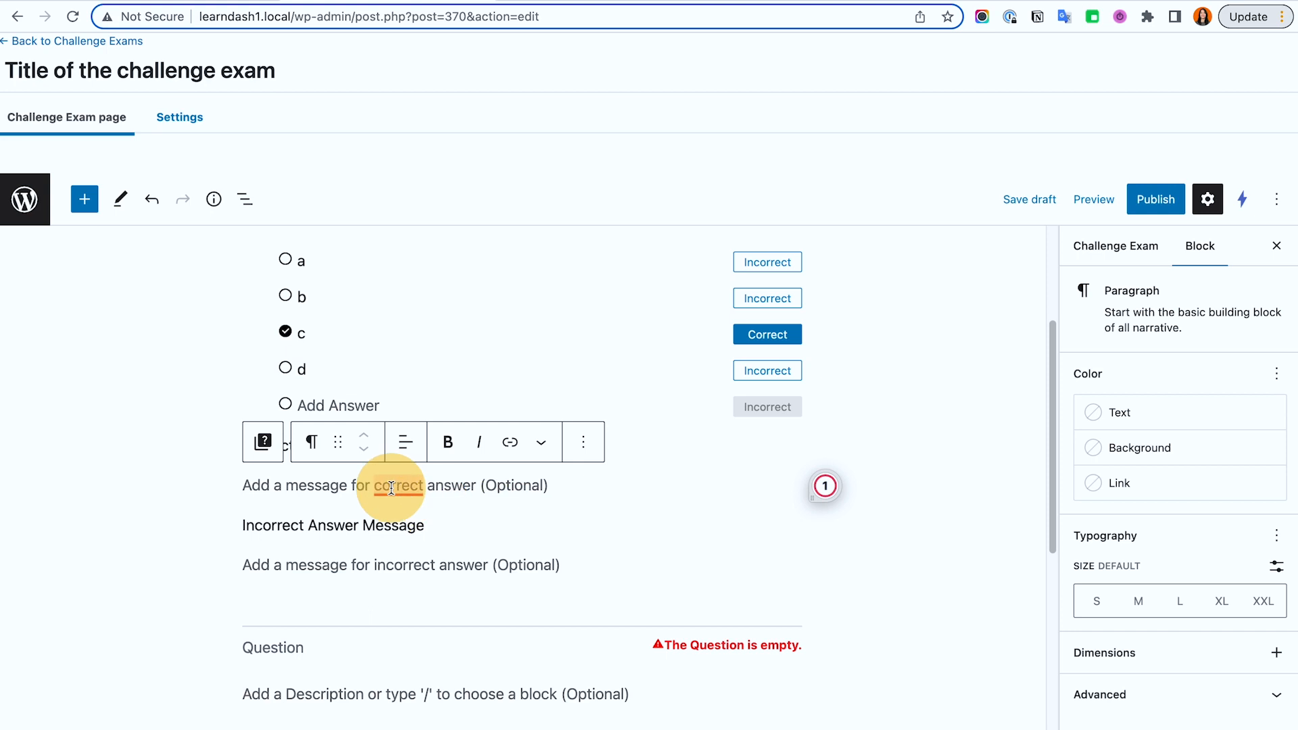
mouse_move(414, 489)
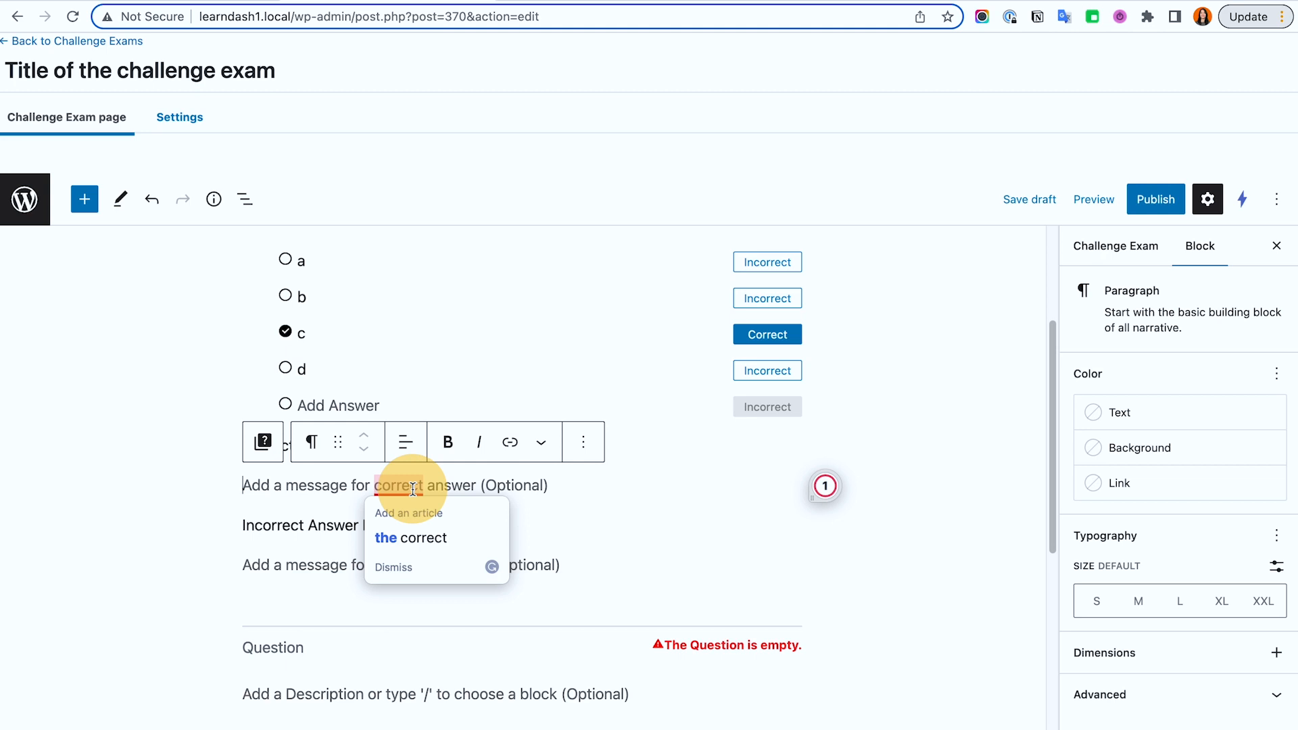
Name the second question "Question name 2".
scroll(325, 460, down, 2)
click(271, 580)
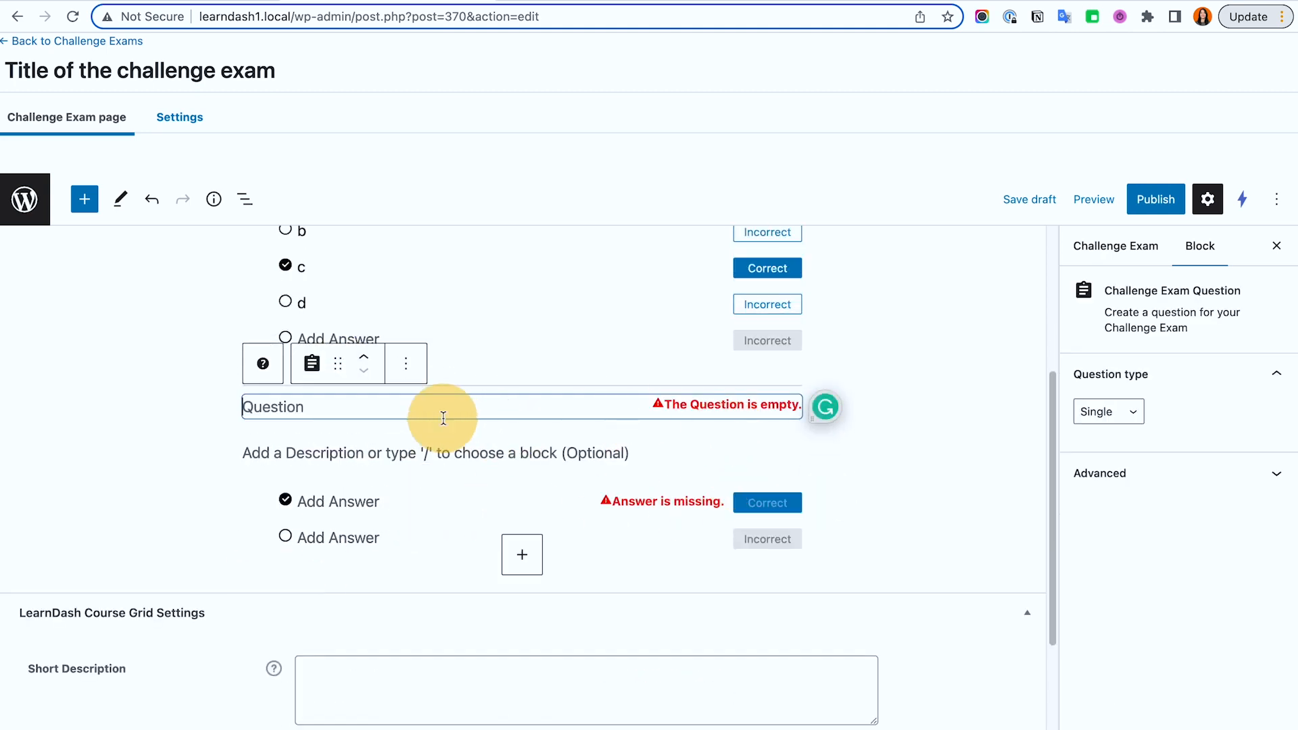
scroll(443, 418, up, 4)
scroll(434, 421, down, 2)
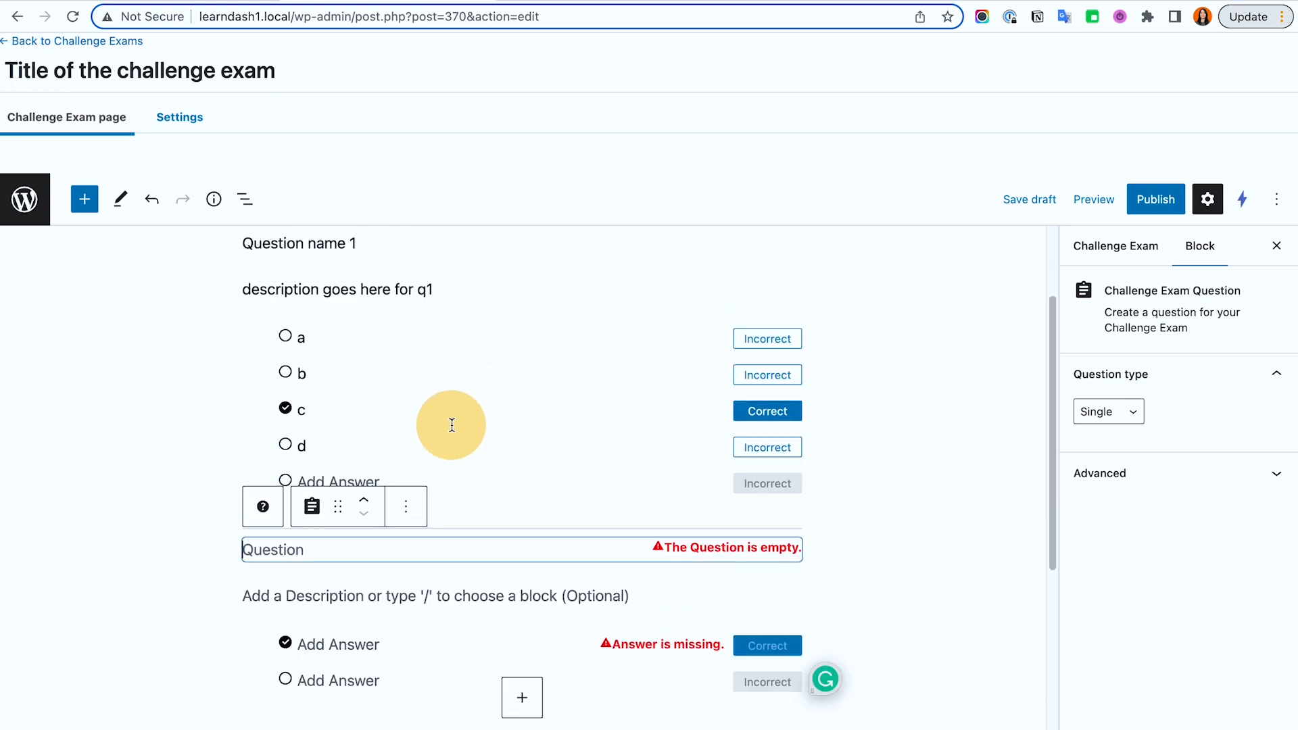
scroll(450, 426, up, 2)
scroll(452, 425, down, 1)
text(Ques)
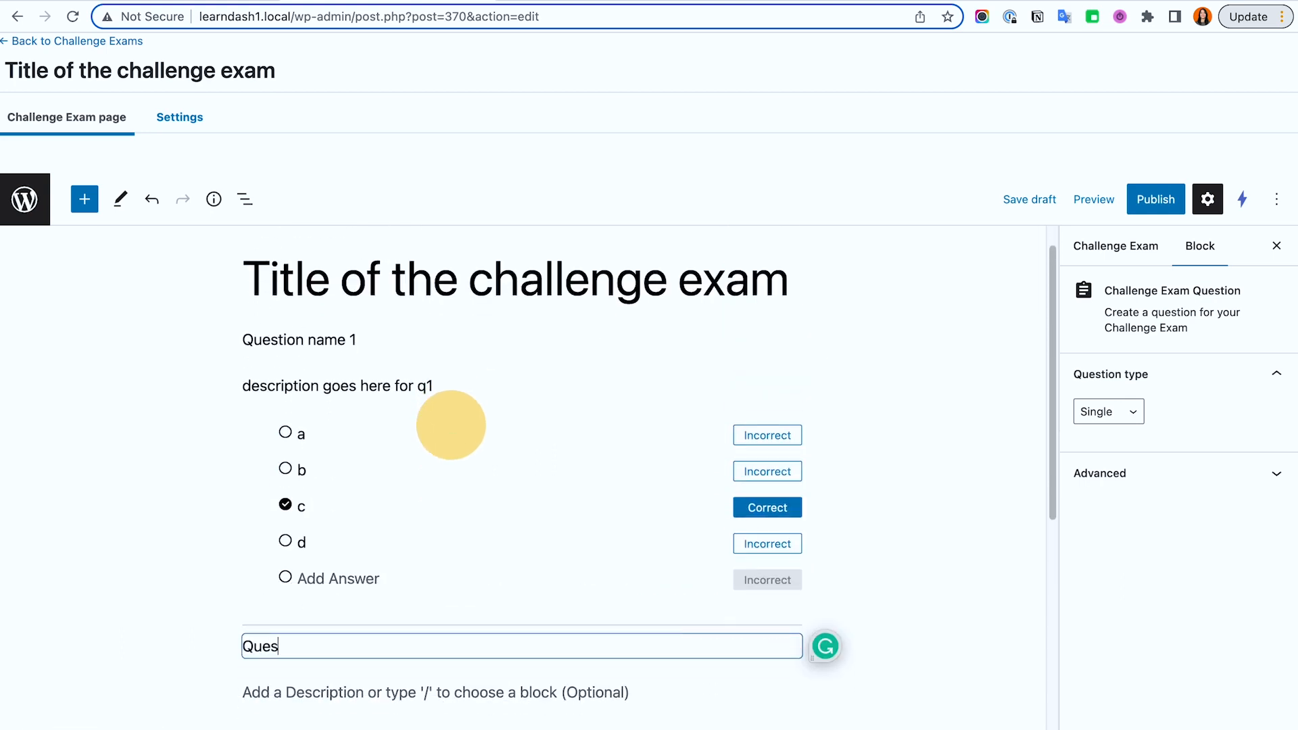
text(tion name 2)
Give the second question the answers a, b, c and d, and mark c as the correct one.
scroll(455, 426, down, 5)
click(324, 387)
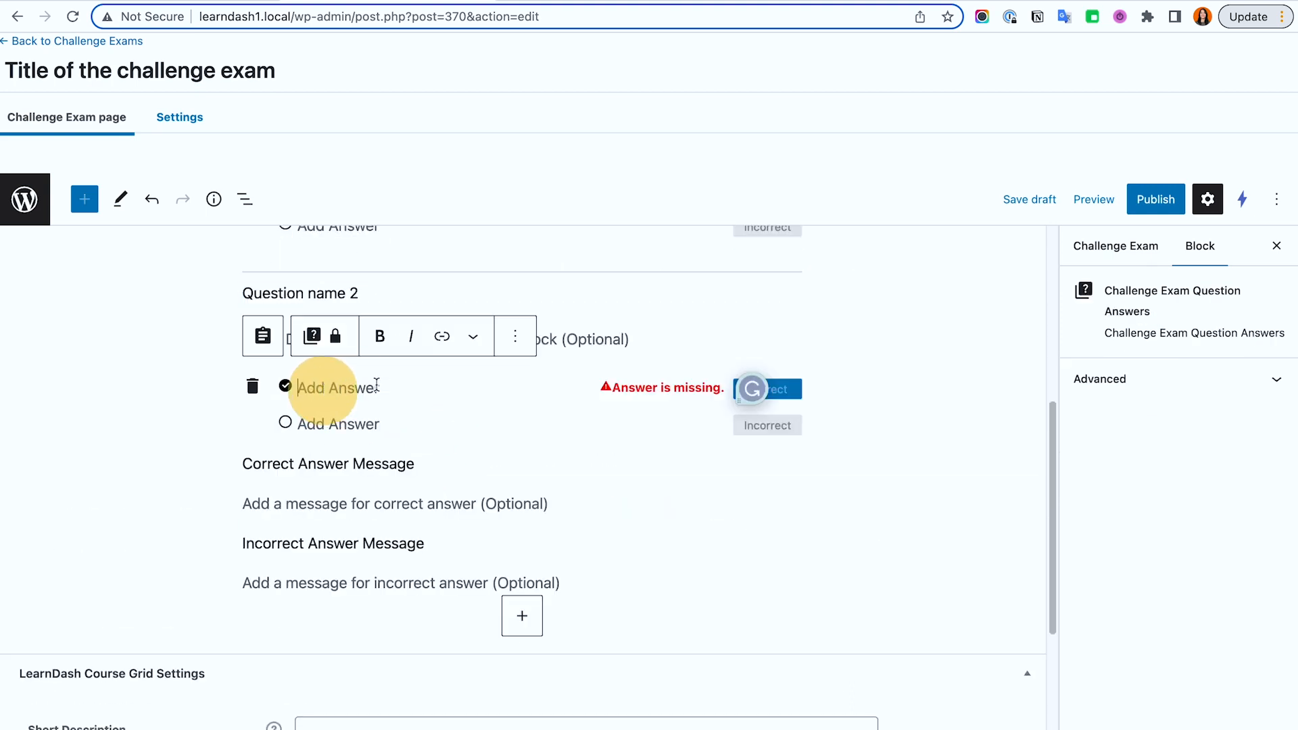
text(a)
click(362, 424)
text(b)
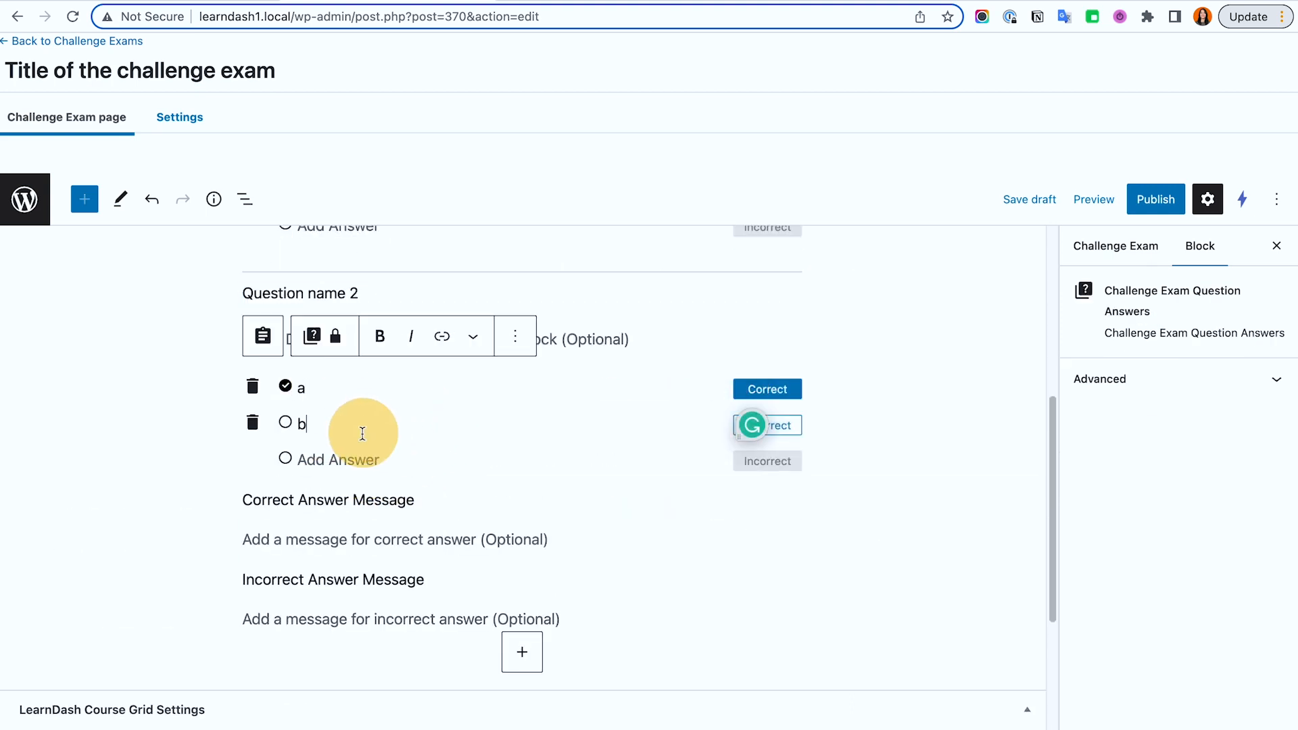
click(344, 461)
text(c)
click(347, 496)
text(d)
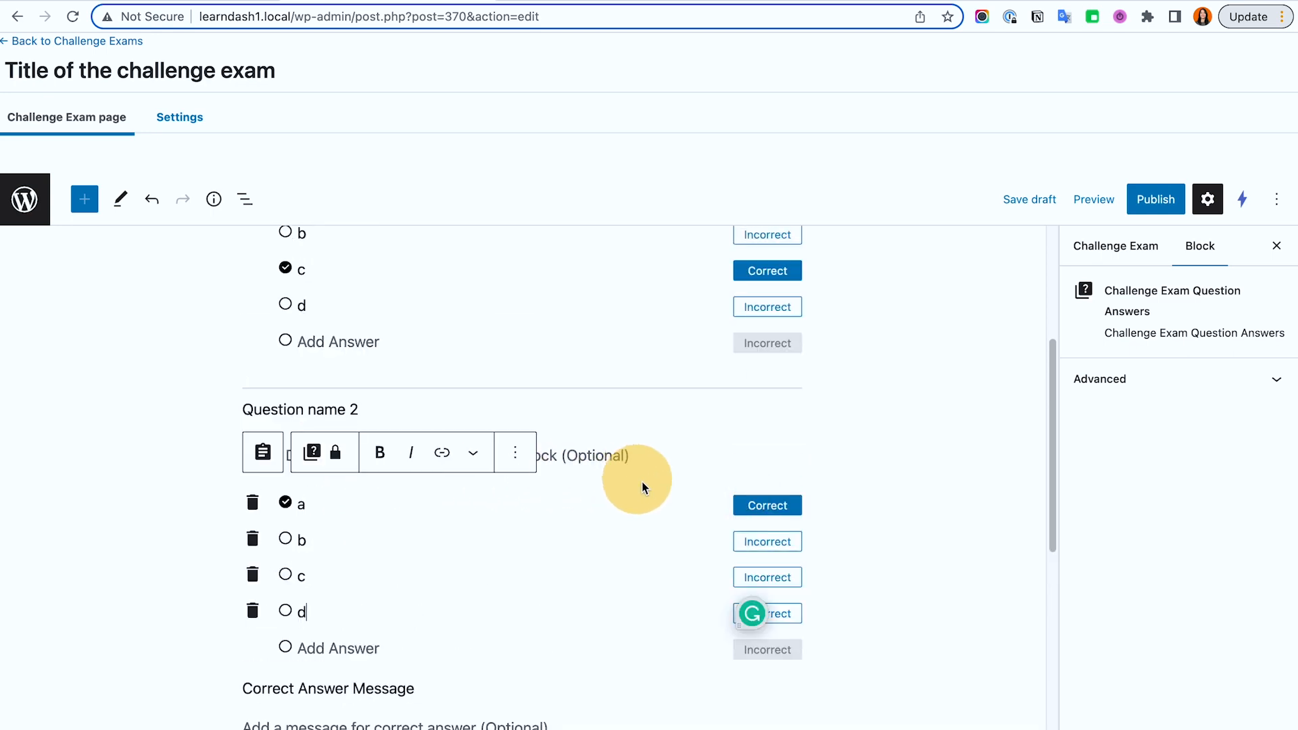
click(757, 578)
click(930, 585)
Open the challenge exam's settings and show the help text for the New enrollees only option.
scroll(918, 560, down, 1)
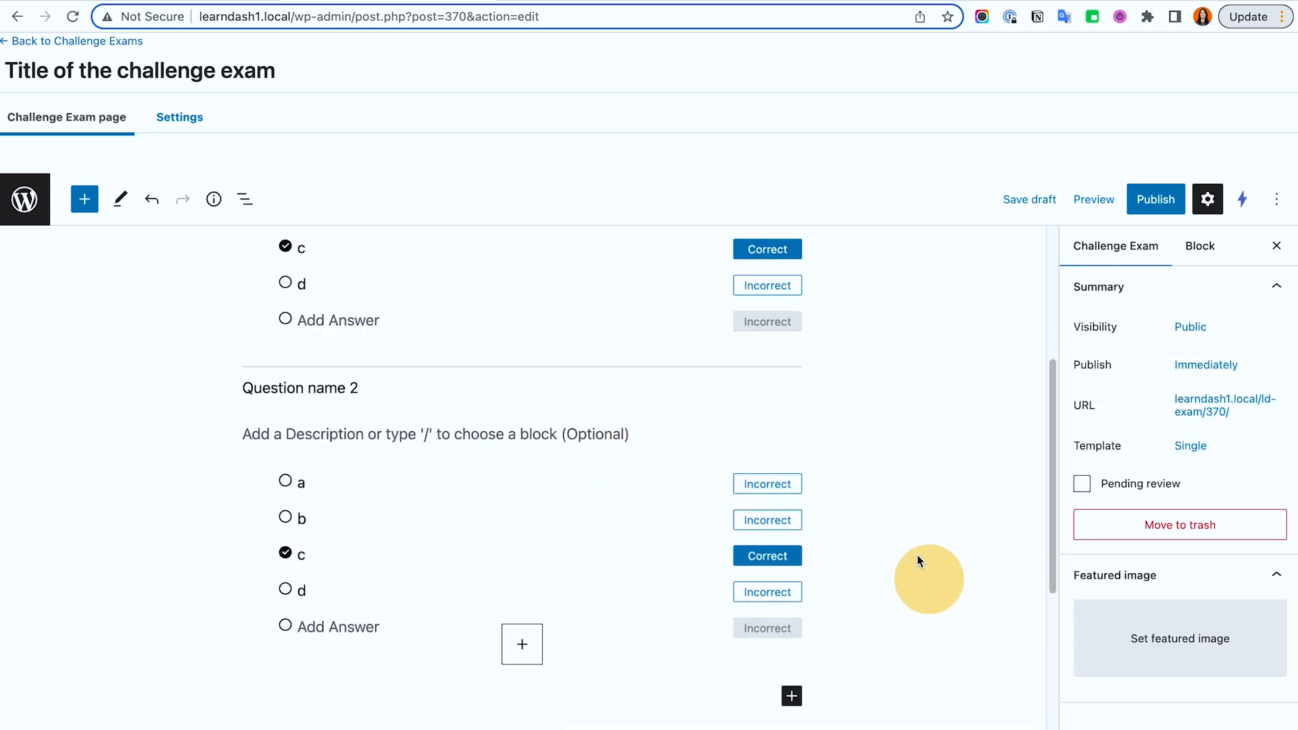
scroll(918, 560, down, 5)
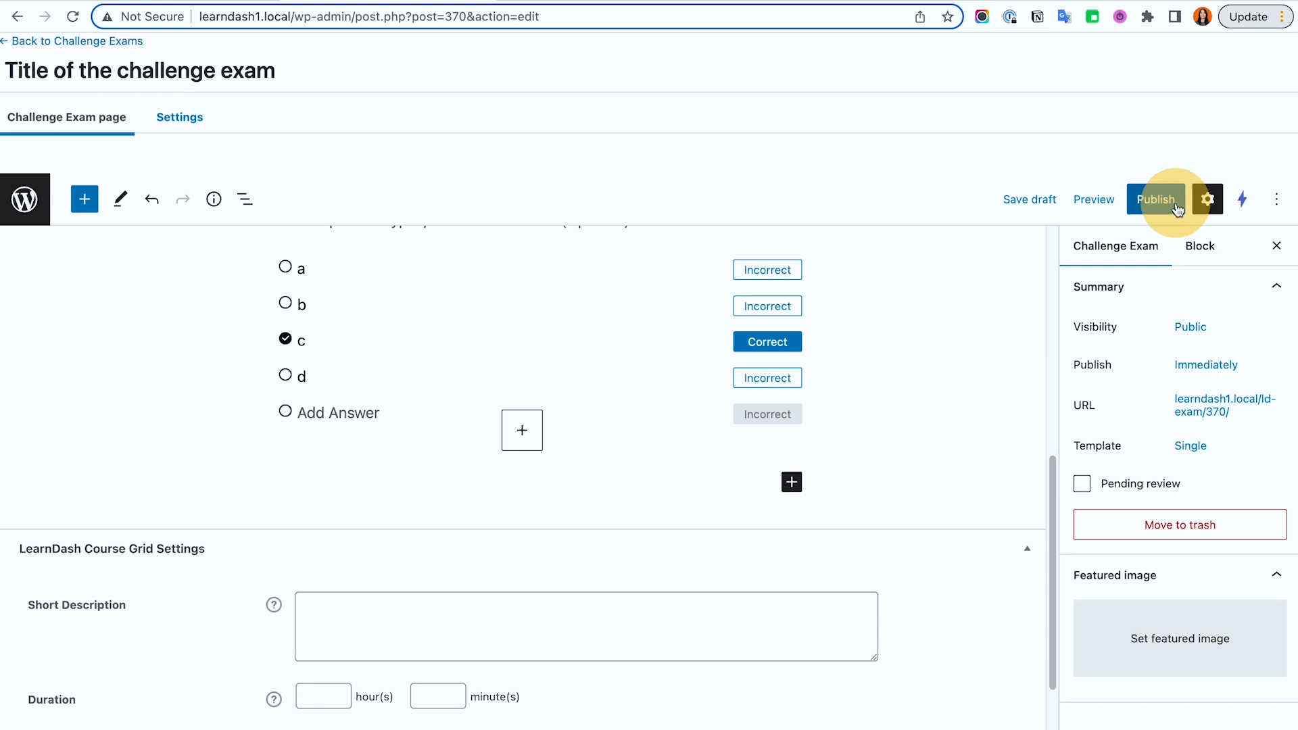
click(177, 119)
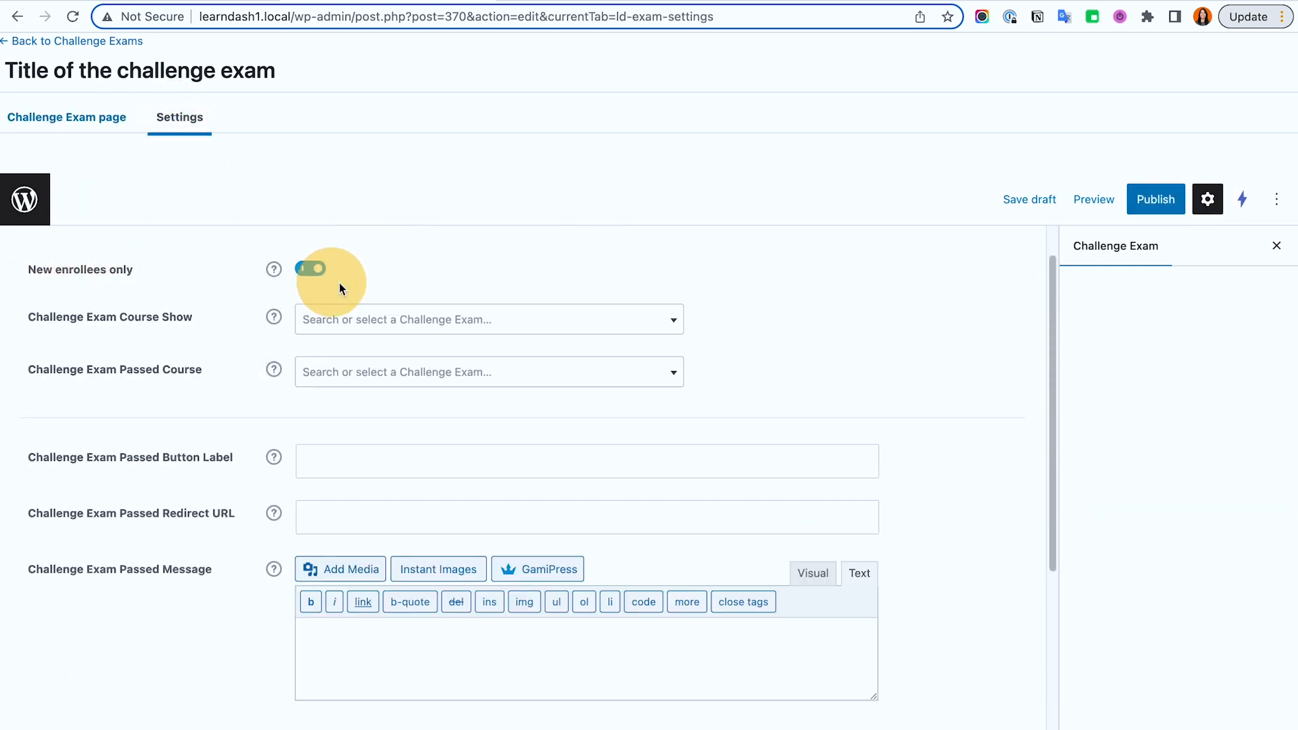
click(274, 269)
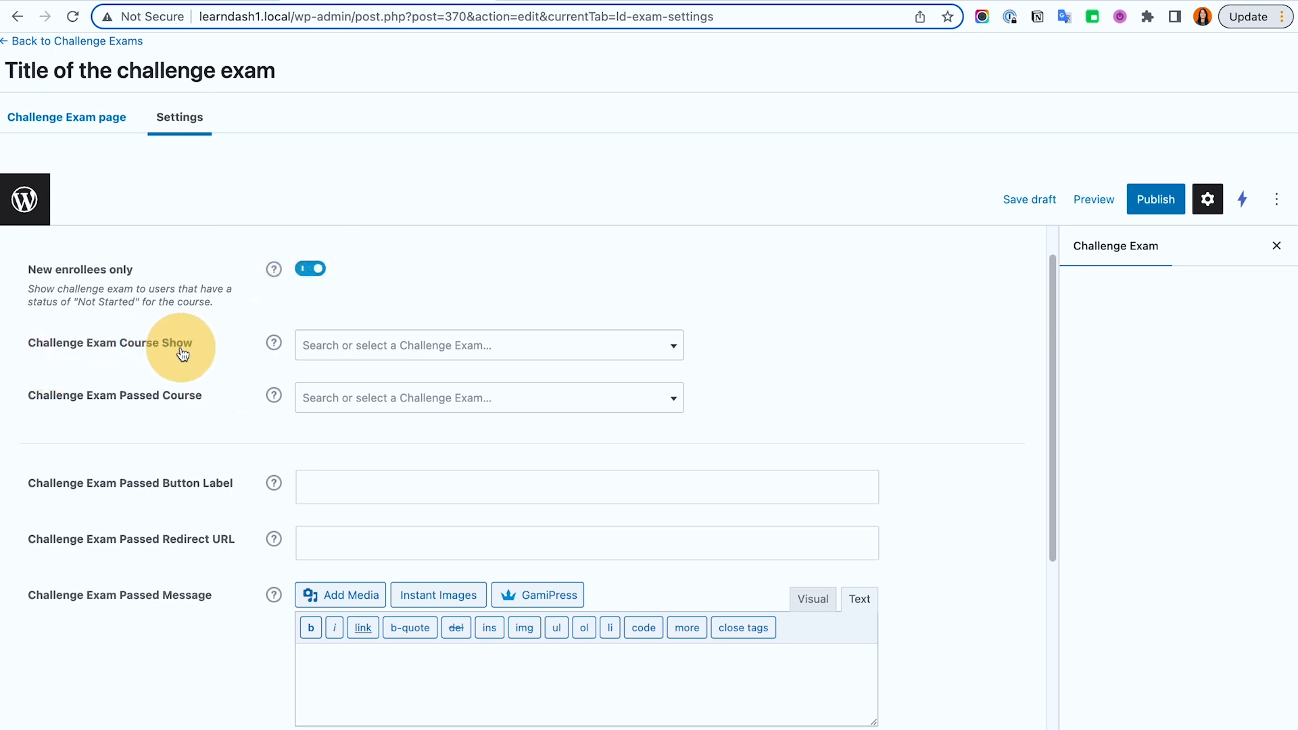
Set both Challenge Exam Course Show and Challenge Exam Passed Course to "Practical Mindfulness – Mindfulness and mindful meditation", showing the latter's help text.
click(366, 343)
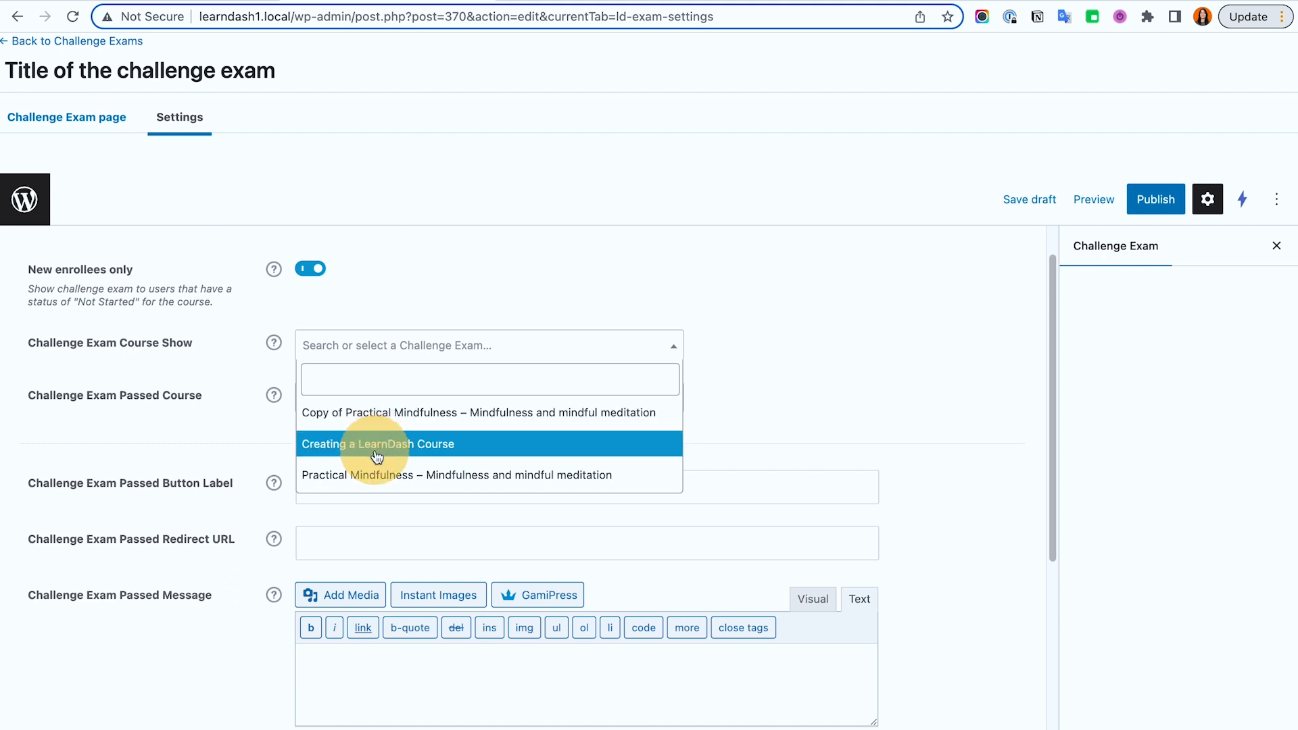
click(377, 475)
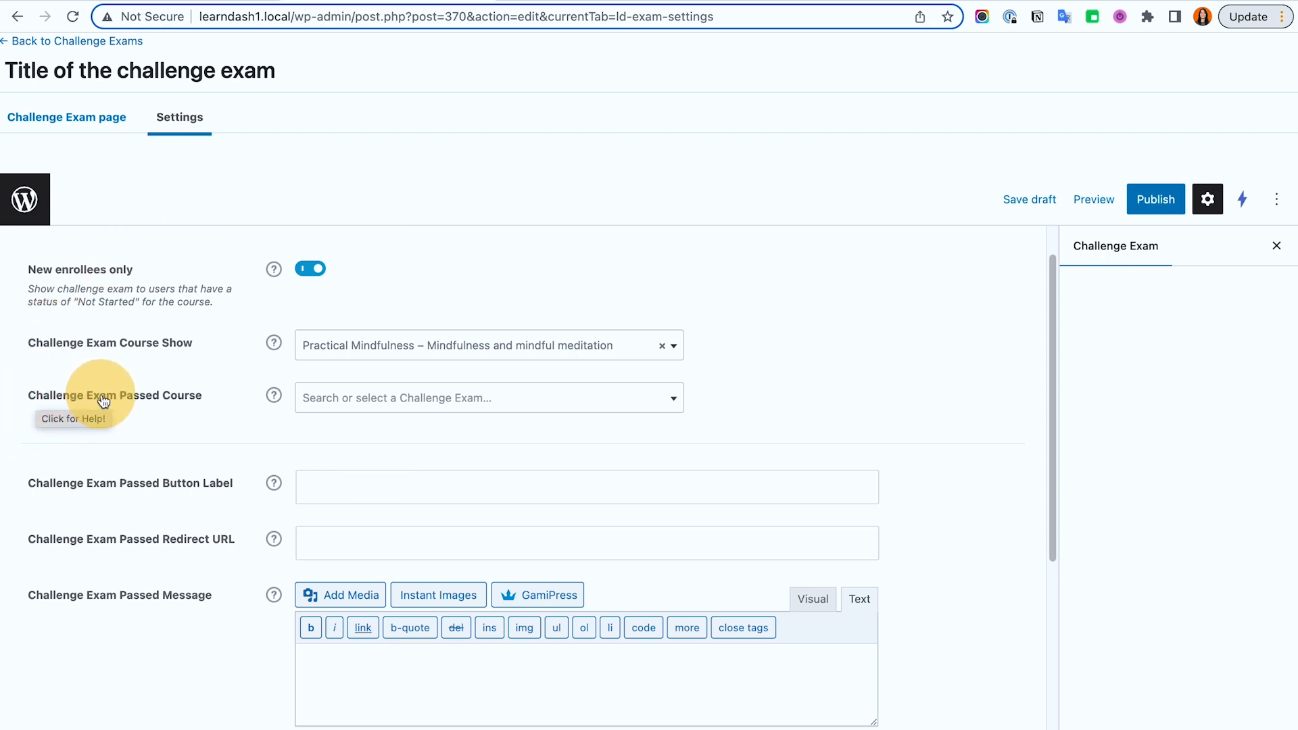
click(276, 396)
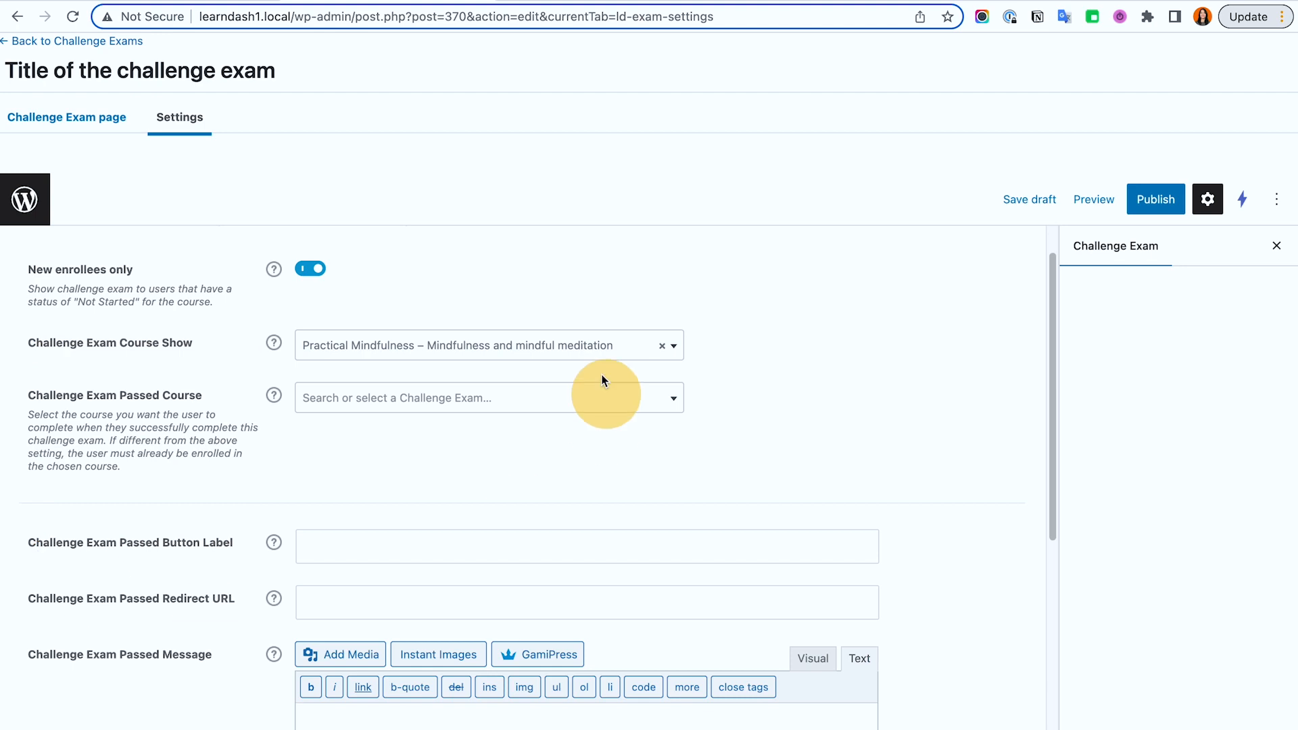
click(349, 403)
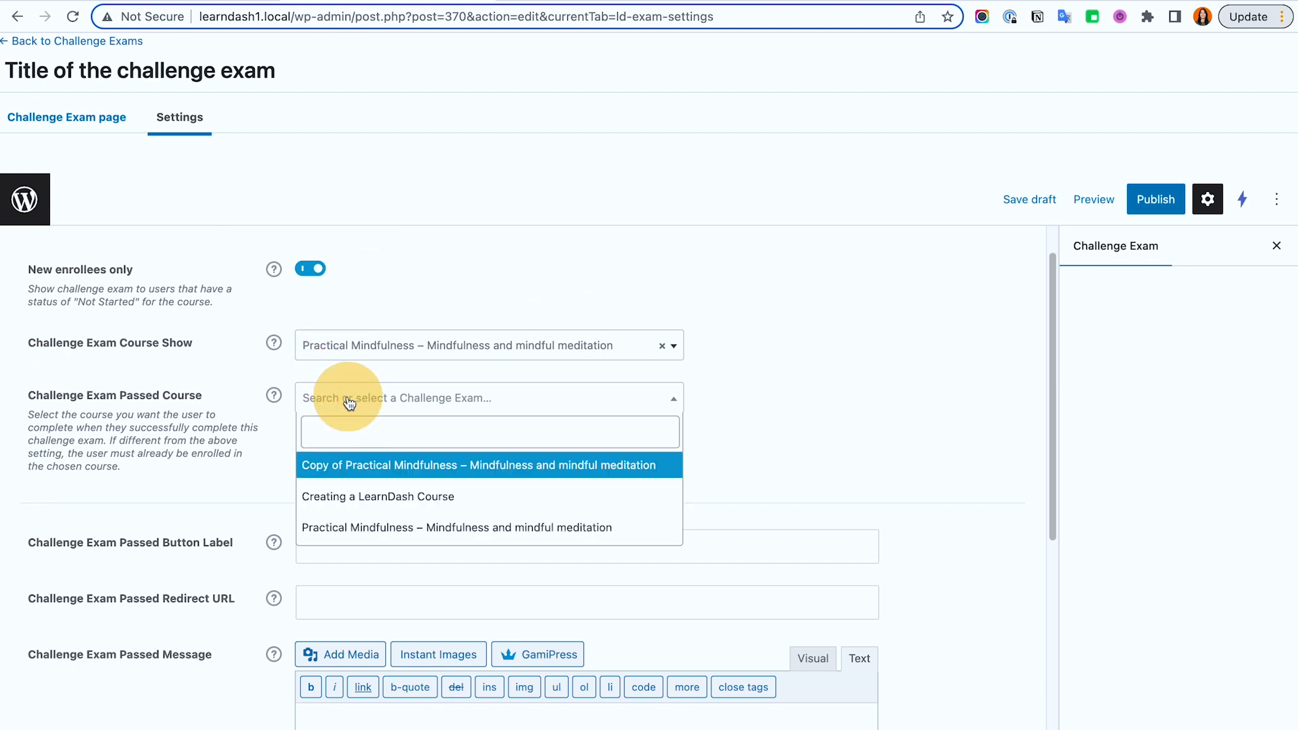
click(365, 526)
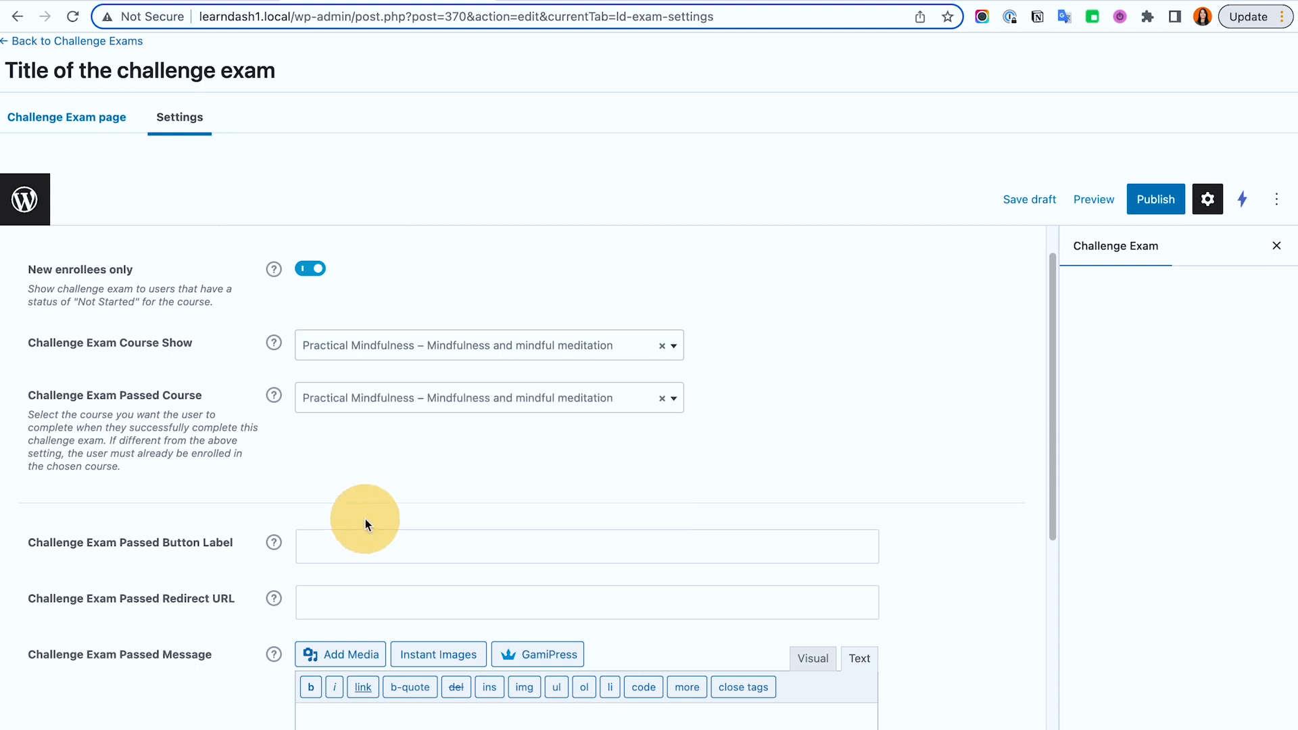
Show the help text for Challenge Exam Passed Button Label, and set the label to "Passed Button Label".
scroll(383, 470, down, 3)
scroll(369, 474, up, 2)
scroll(385, 464, up, 2)
scroll(81, 527, down, 1)
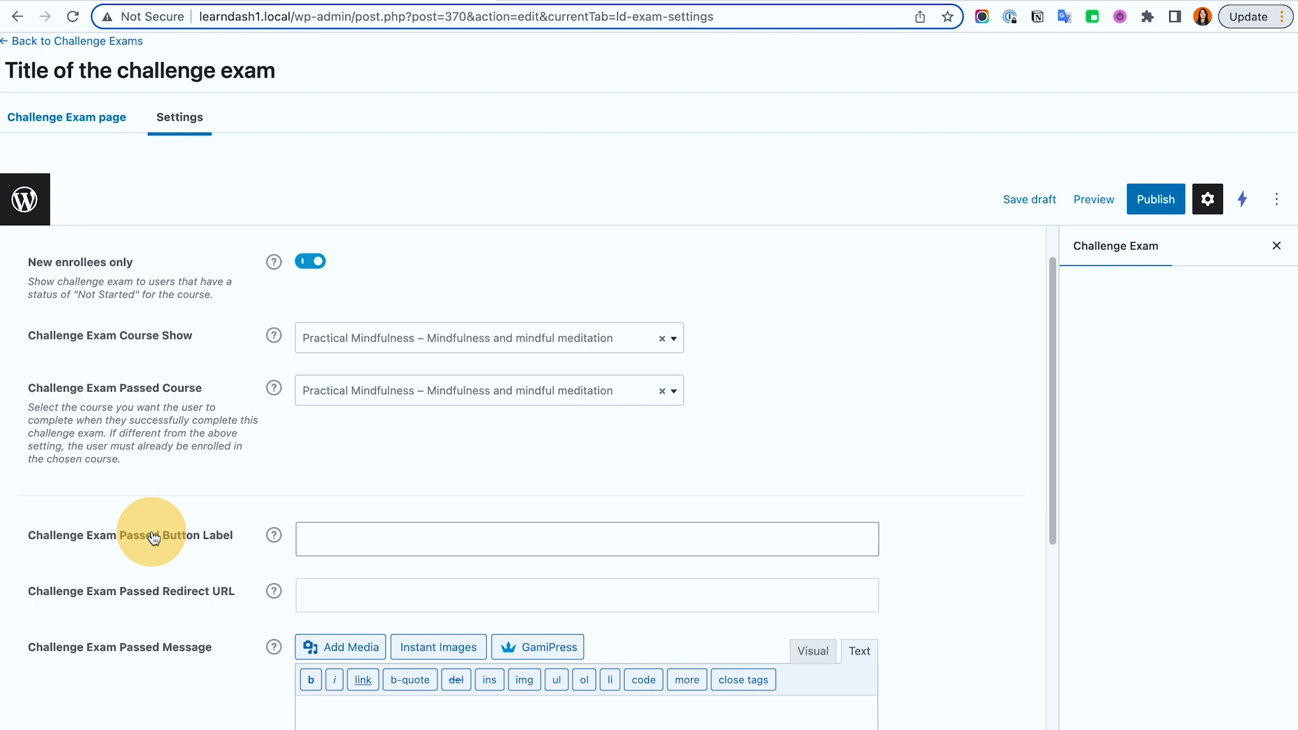
click(273, 537)
click(354, 546)
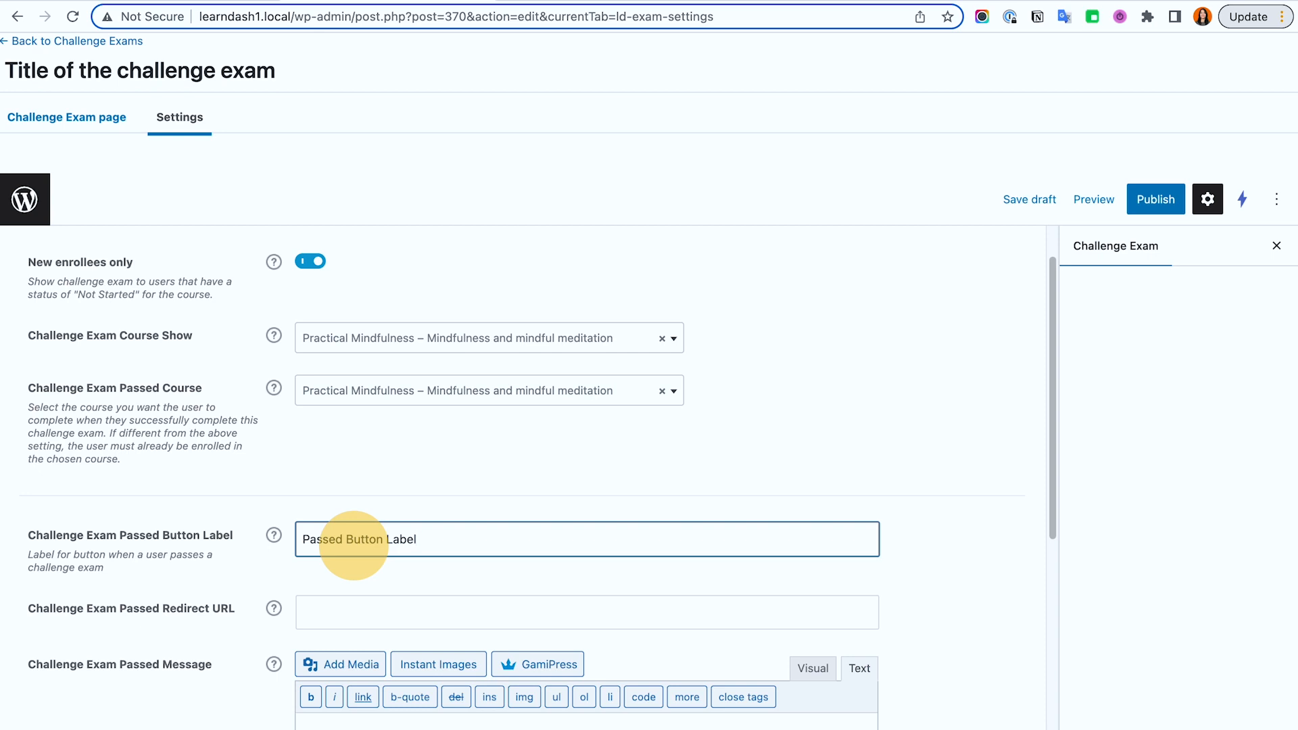
scroll(365, 528, down, 4)
key(super+a)
key(ctrl+c)
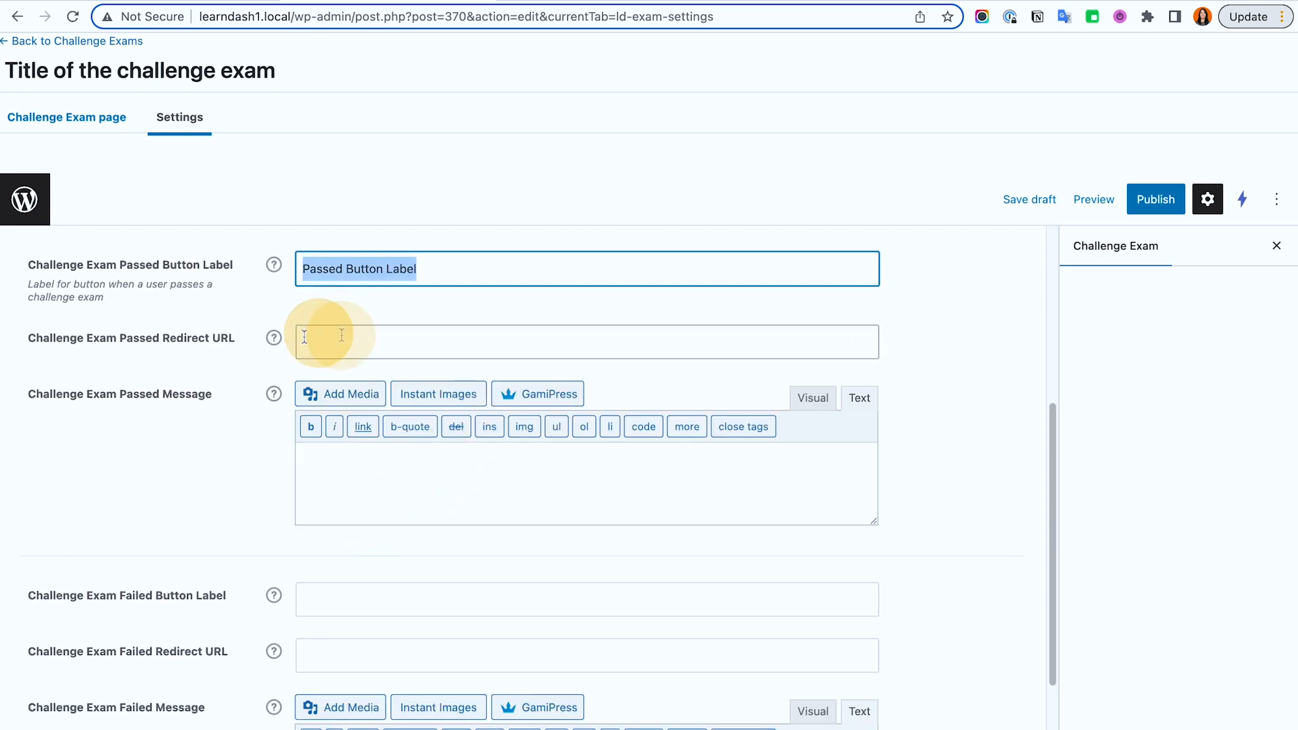
click(304, 336)
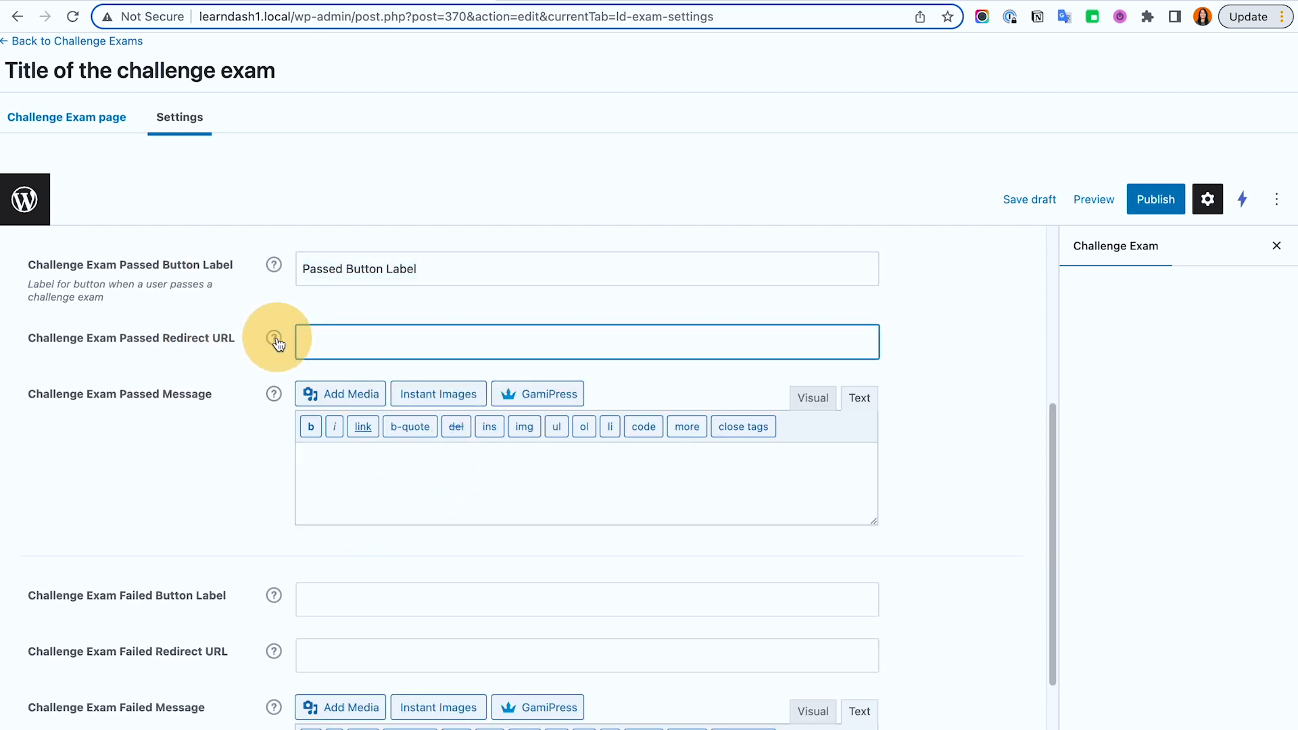
click(497, 0)
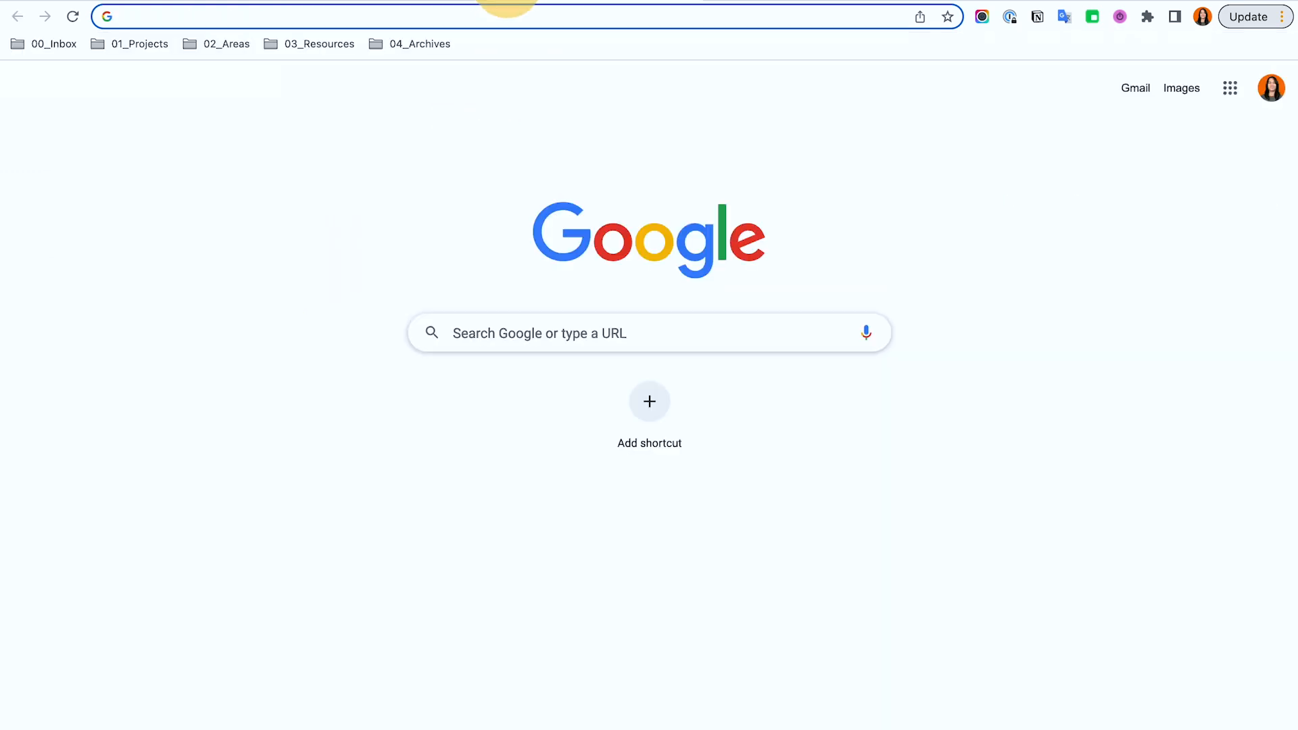
text(google.com)
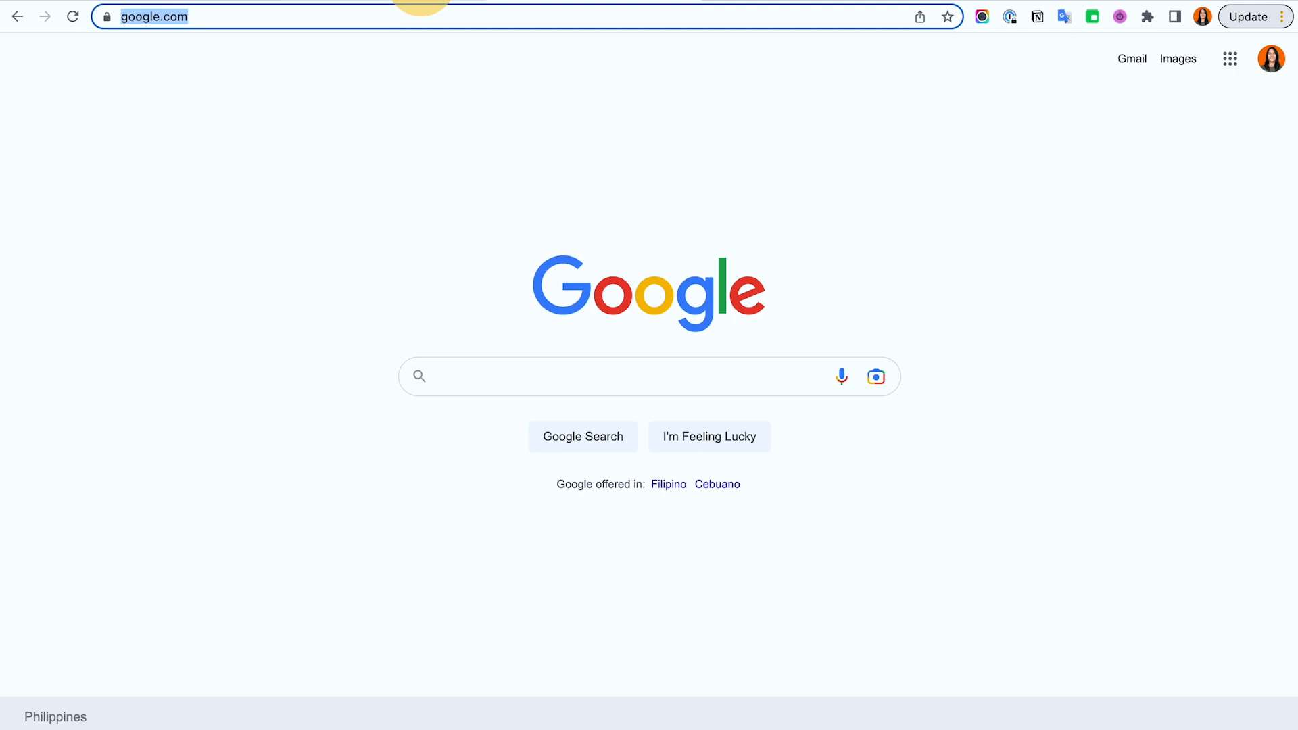
key(ctrl+w)
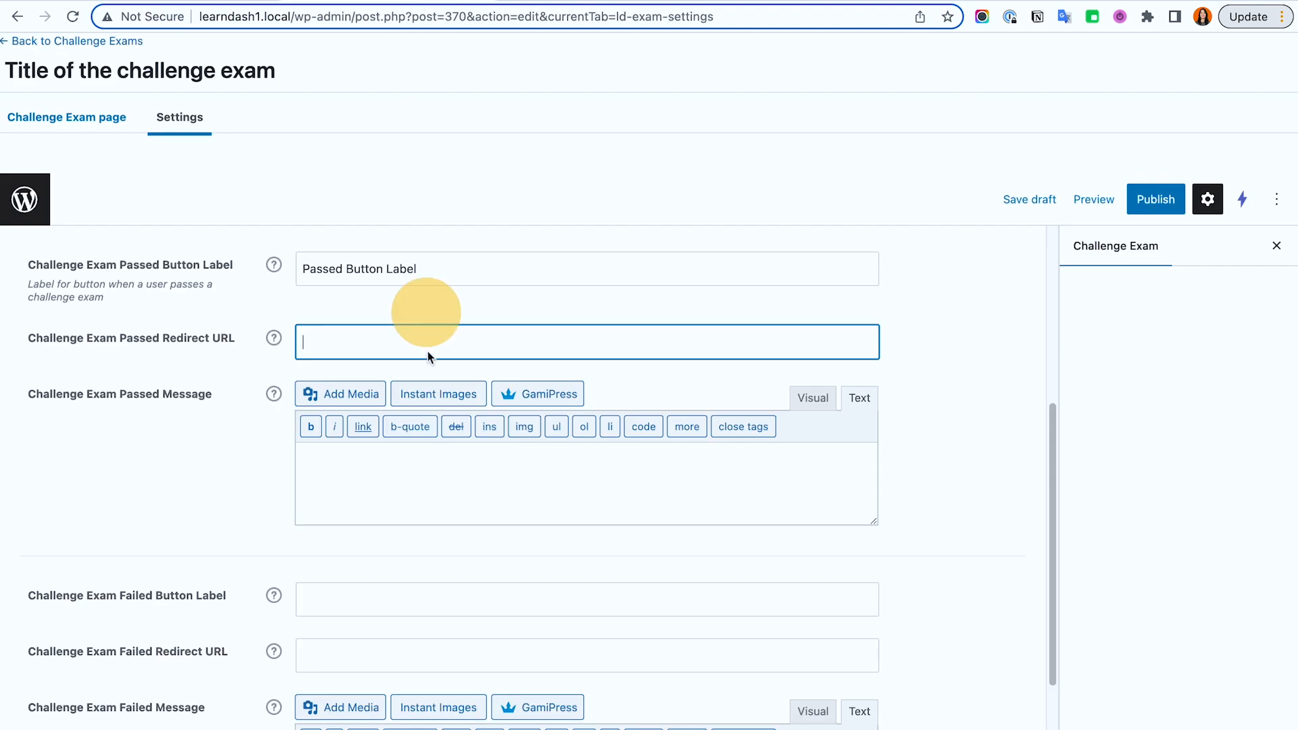
text(https://www.google.com/)
click(430, 487)
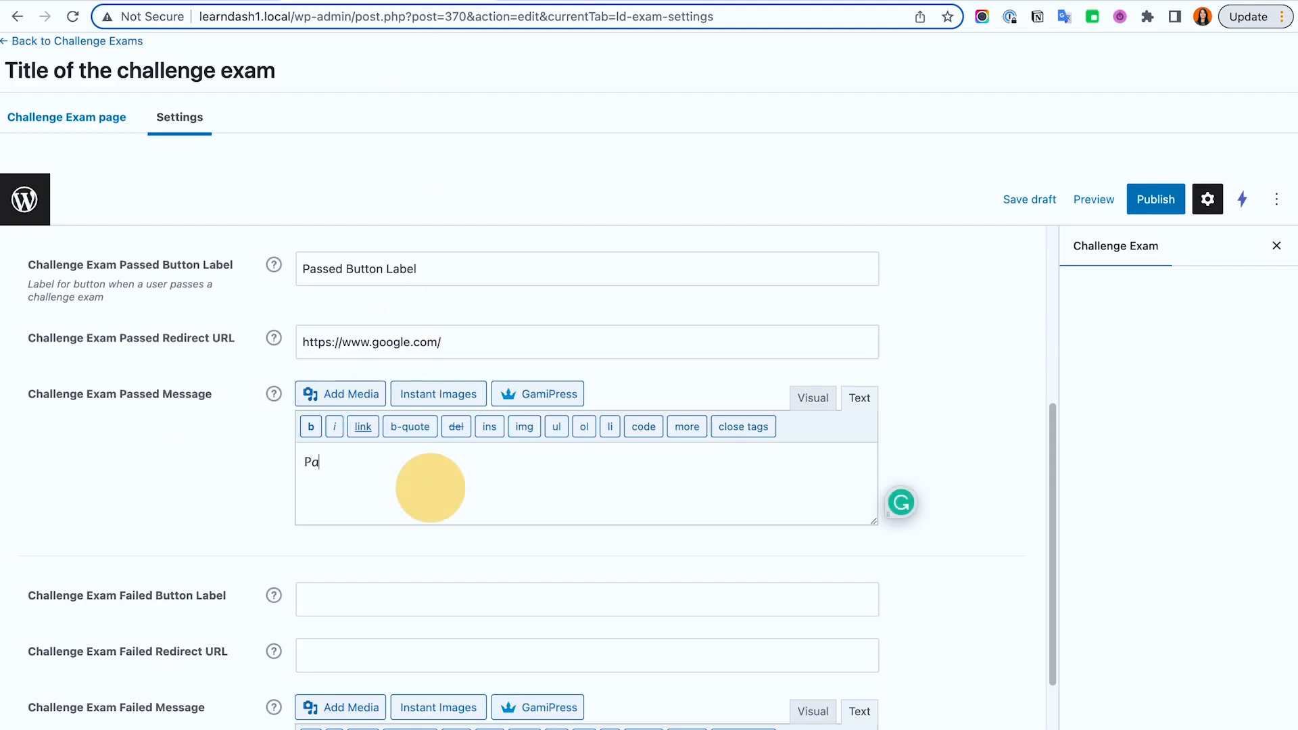
text(!)
Reuse the passed button label's text for Challenge Exam Failed Button Label, changing it to "Failed Button Label".
click(392, 270)
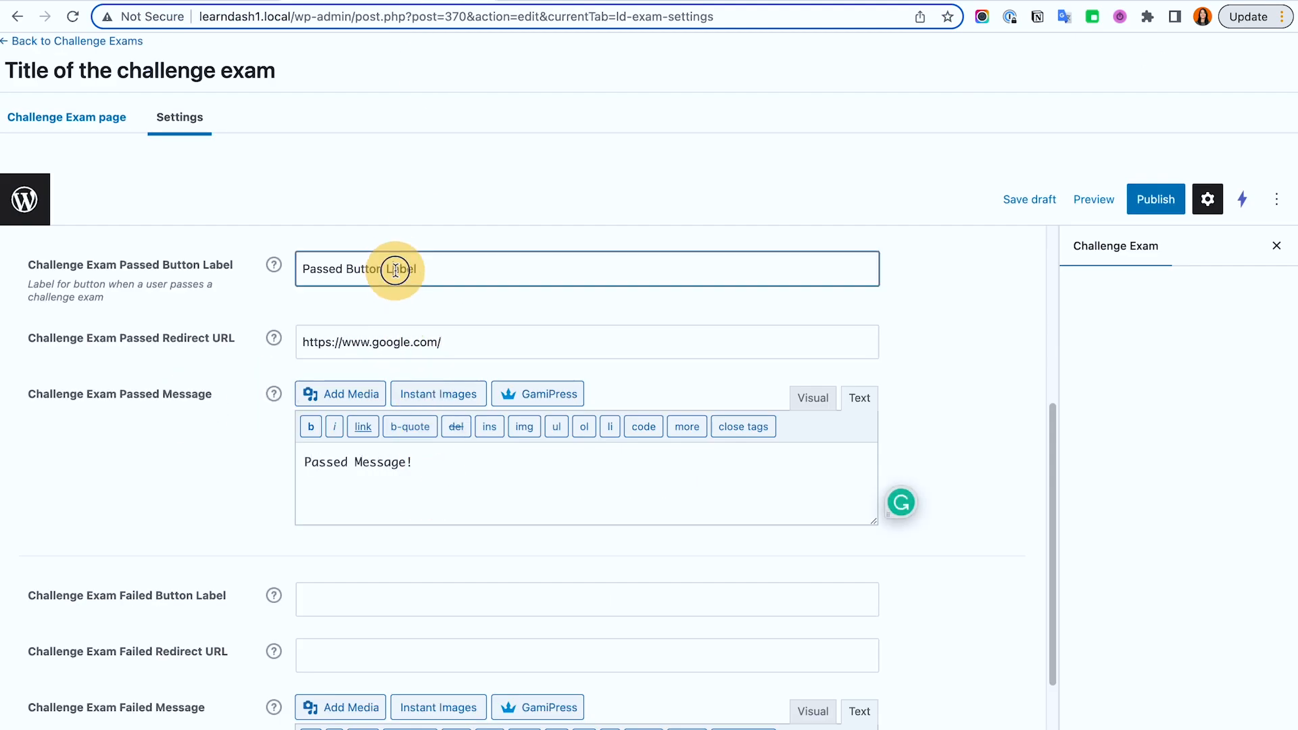
key(ctrl+a)
click(387, 595)
key(ctrl+v)
drag(344, 600, 289, 598)
text(Failed)
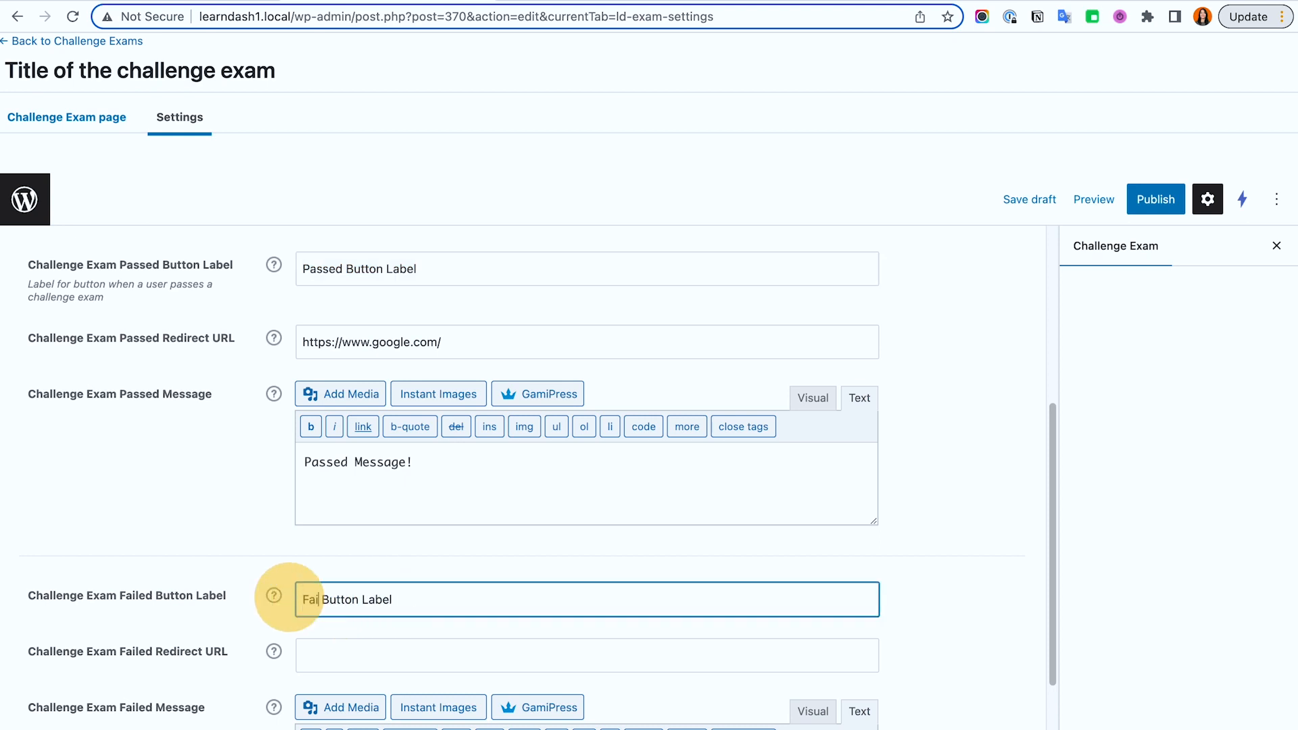
click(566, 16)
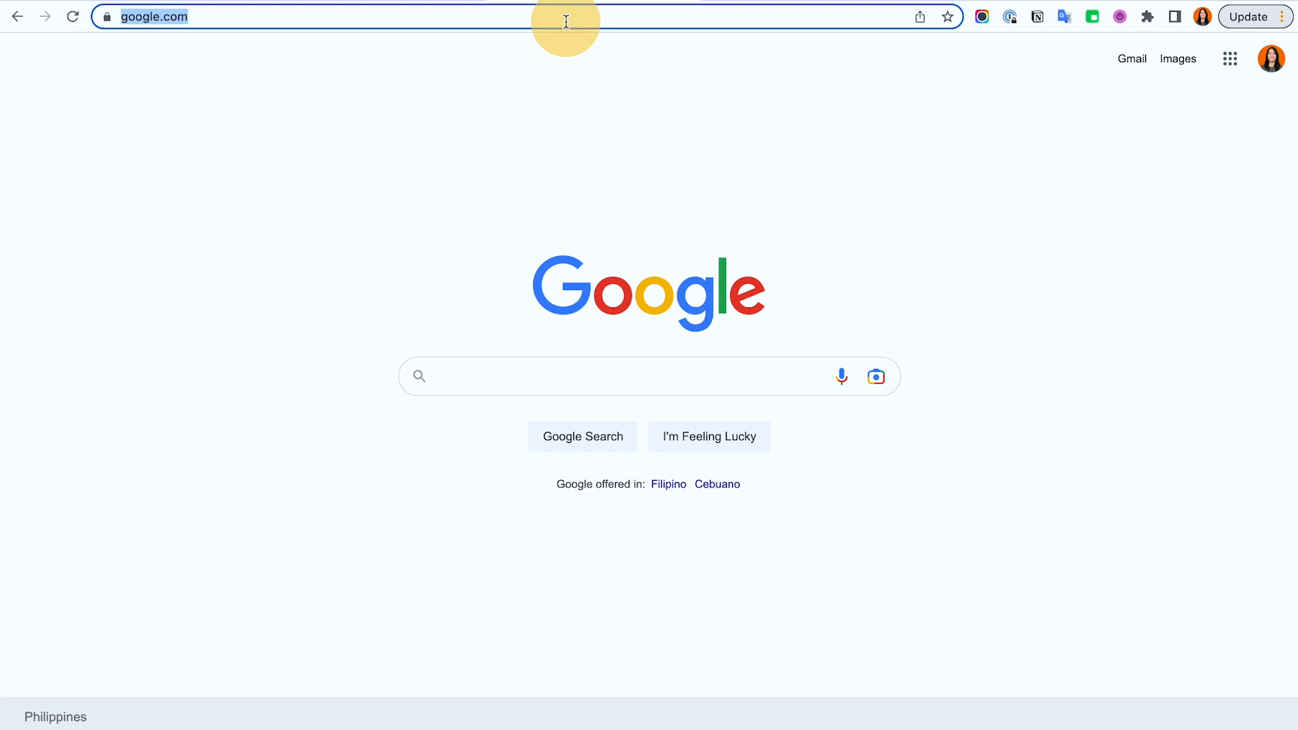
text(learn)
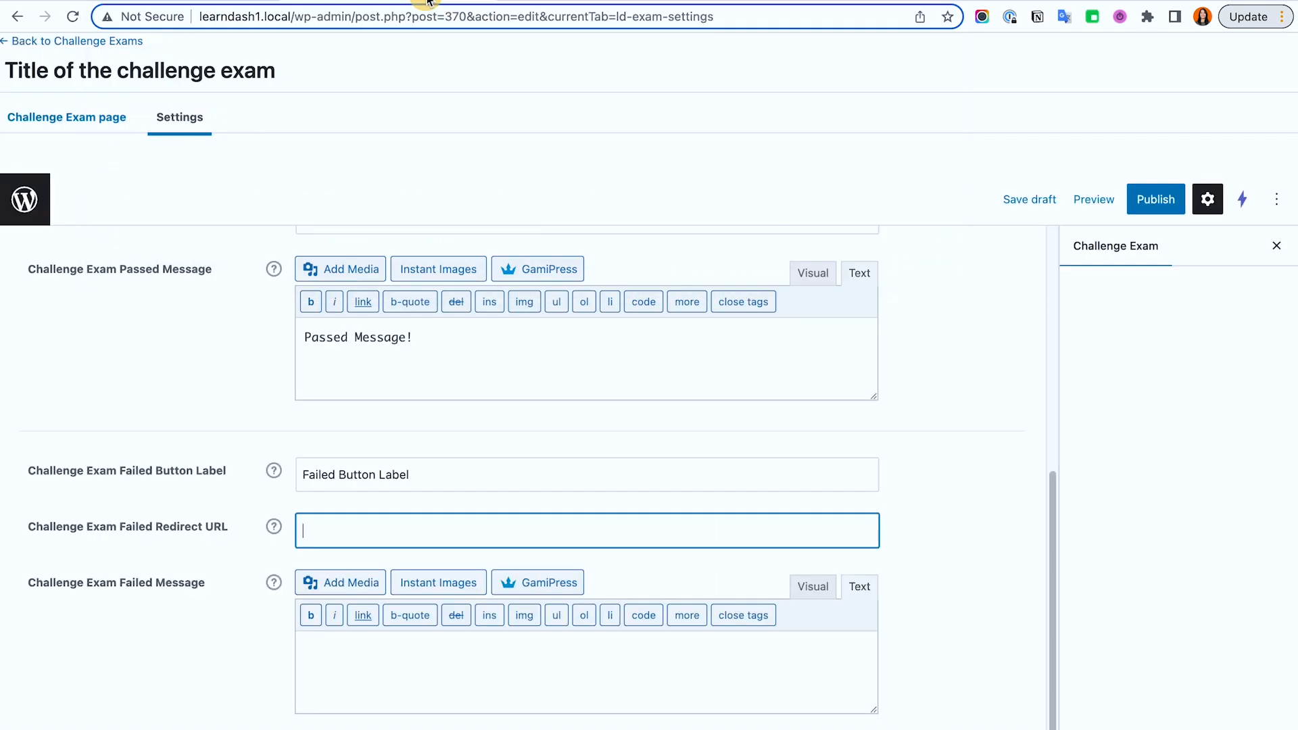
text(https://learndash.com/)
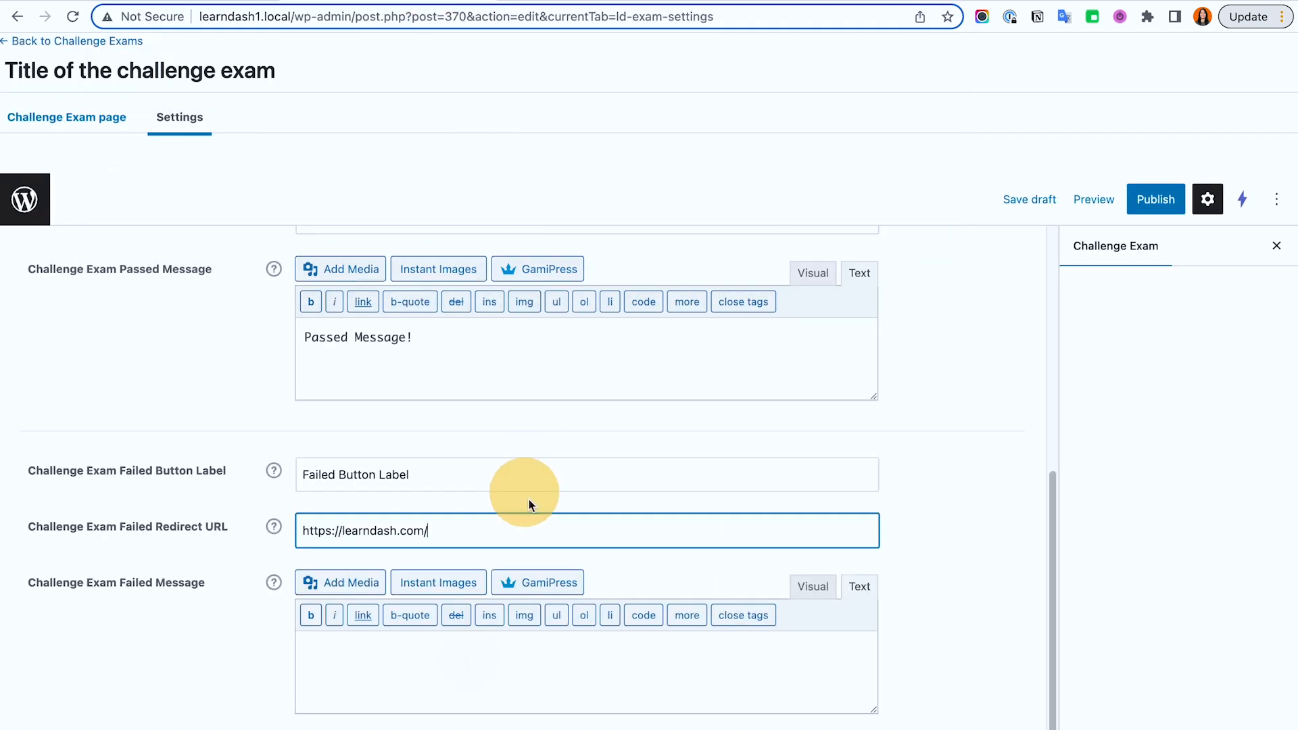
click(466, 670)
text(Failed Message!)
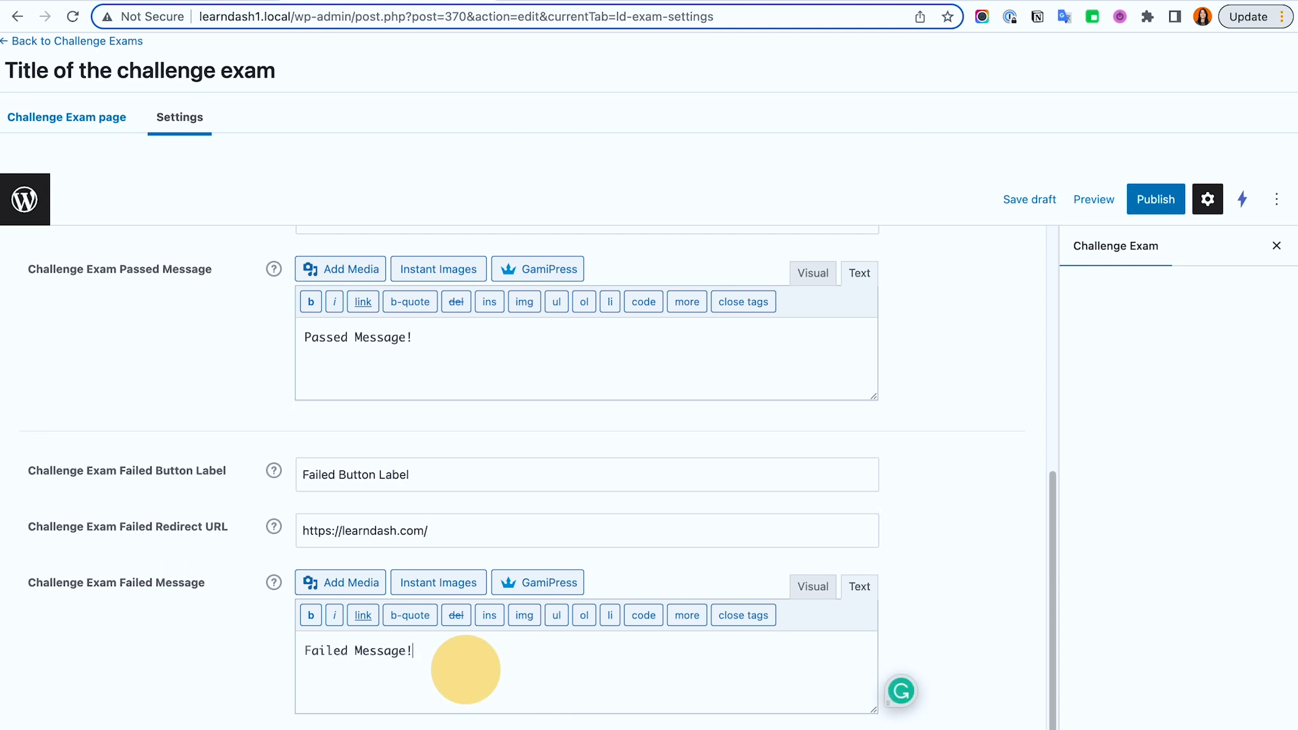
Publish the challenge exam and view its live page in a separate tab.
click(1150, 200)
click(1136, 158)
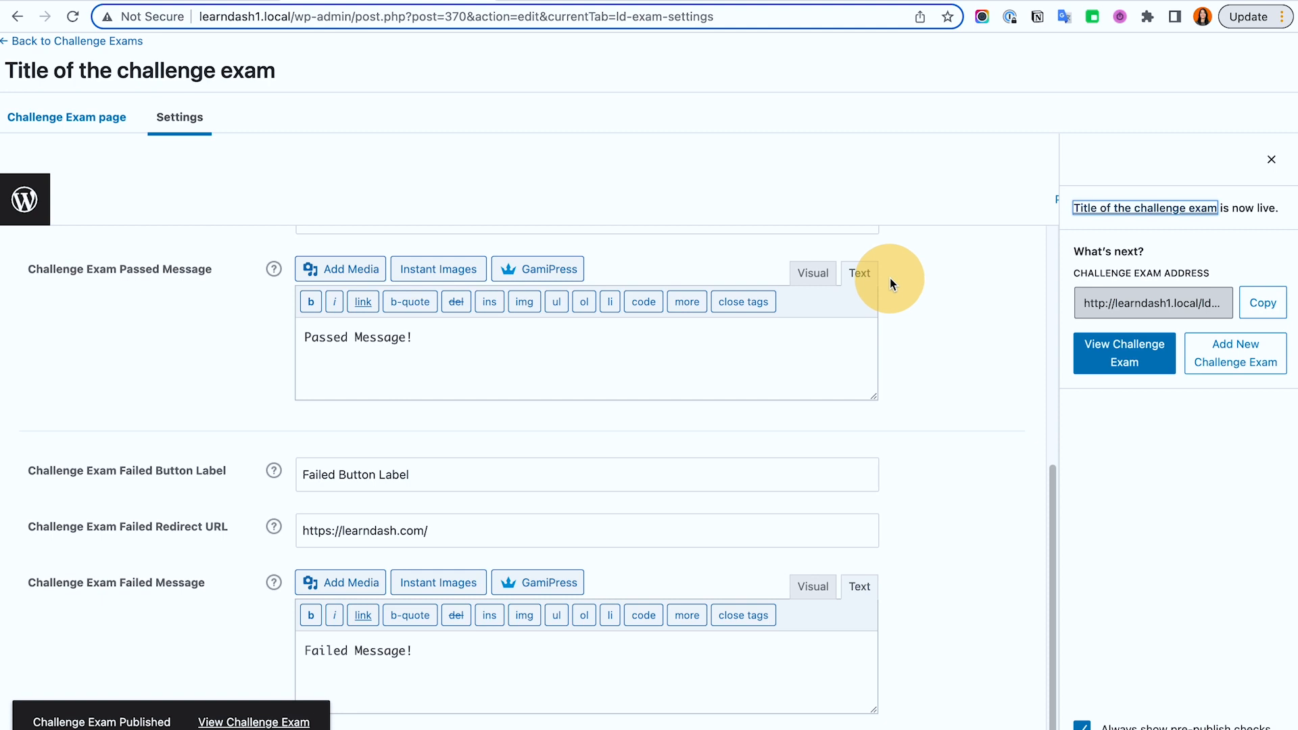
super+click(254, 722)
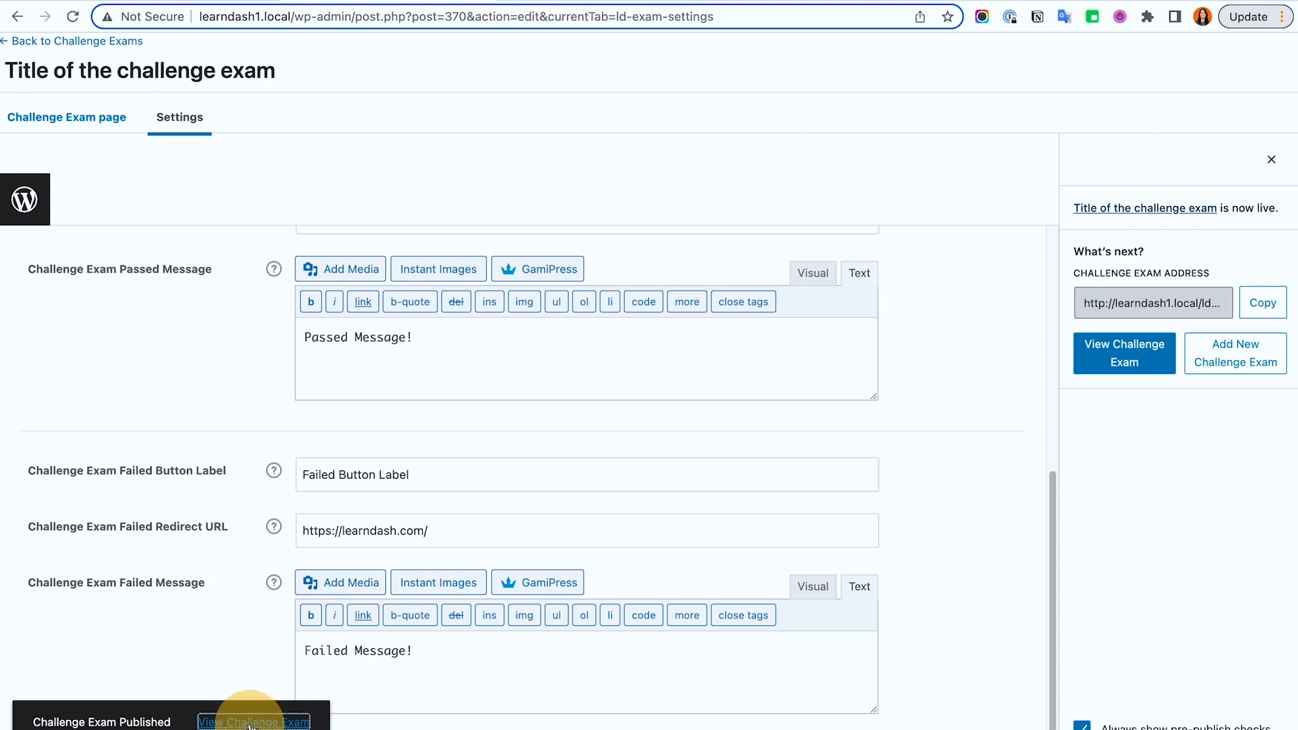
click(561, 4)
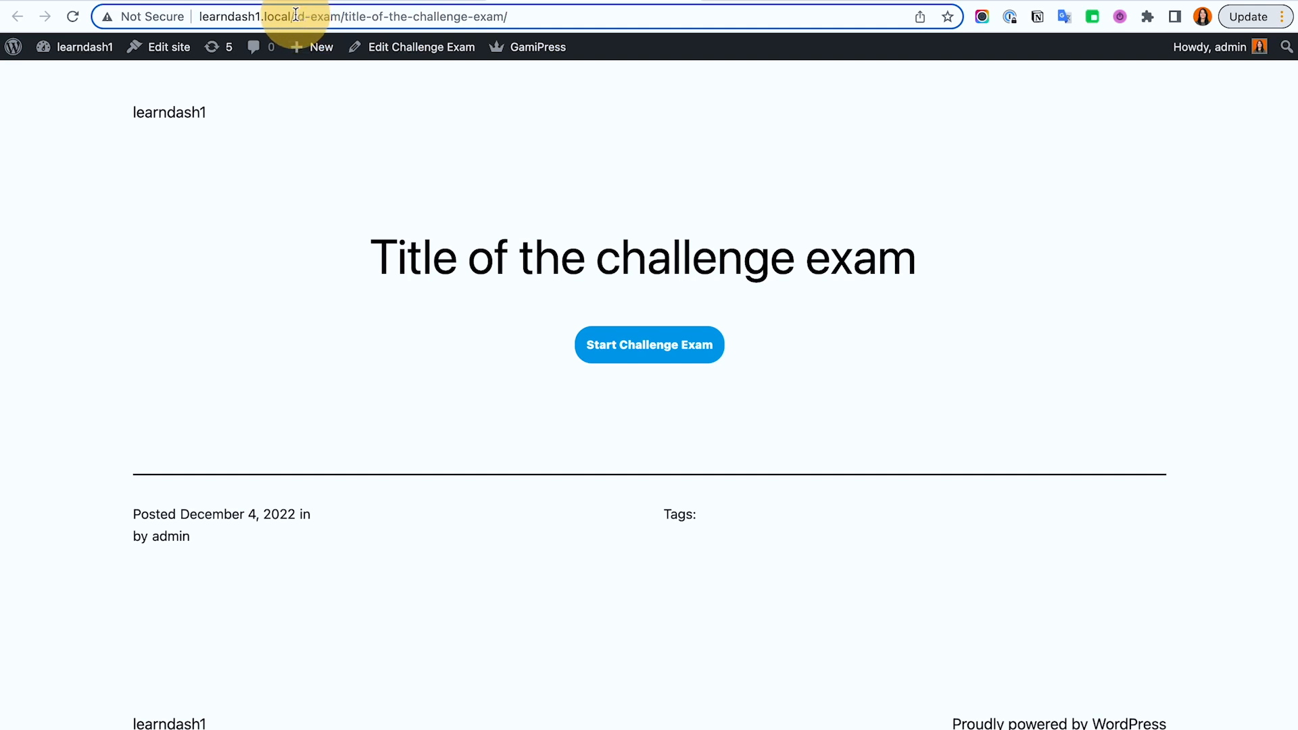
Open the Practical Mindfulness – Mindfulness and mindful meditation course from the site's /courses/ archive and look through its page for the challenge exam.
drag(293, 15, 624, 19)
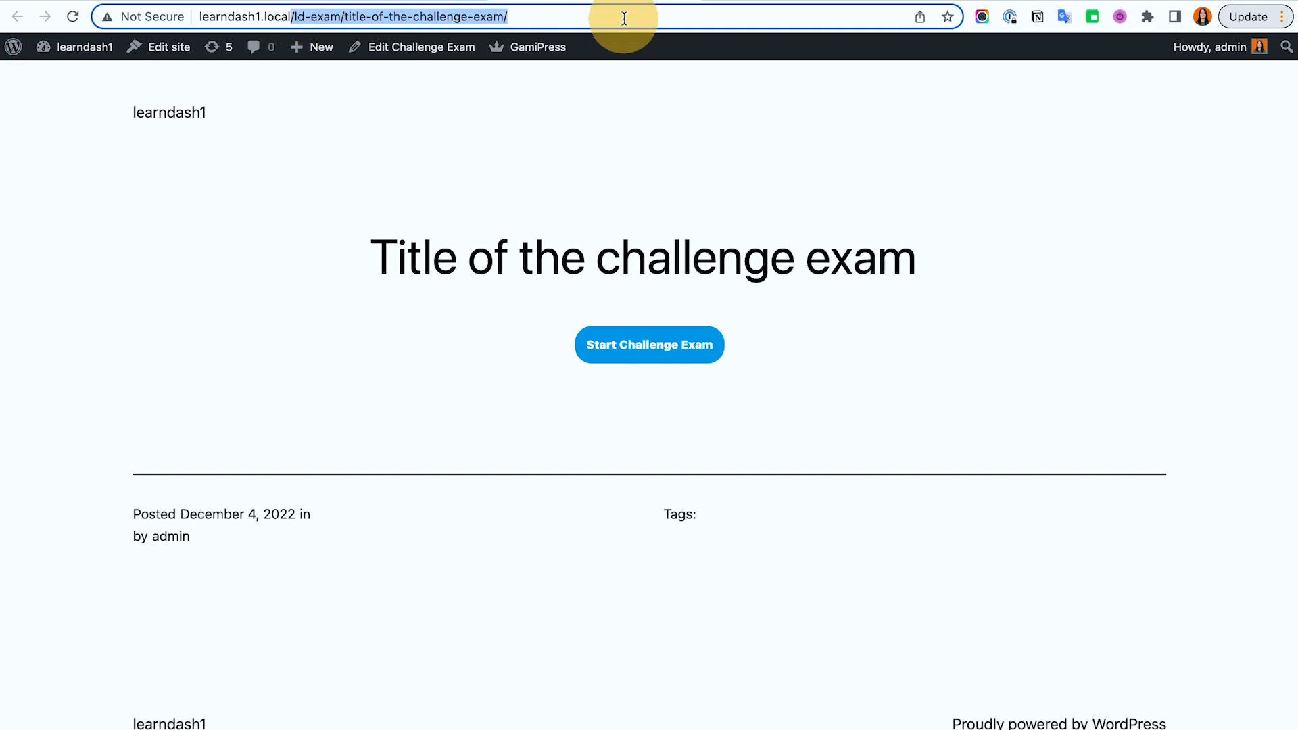
key(BackSpace)
text(/c)
key(Return)
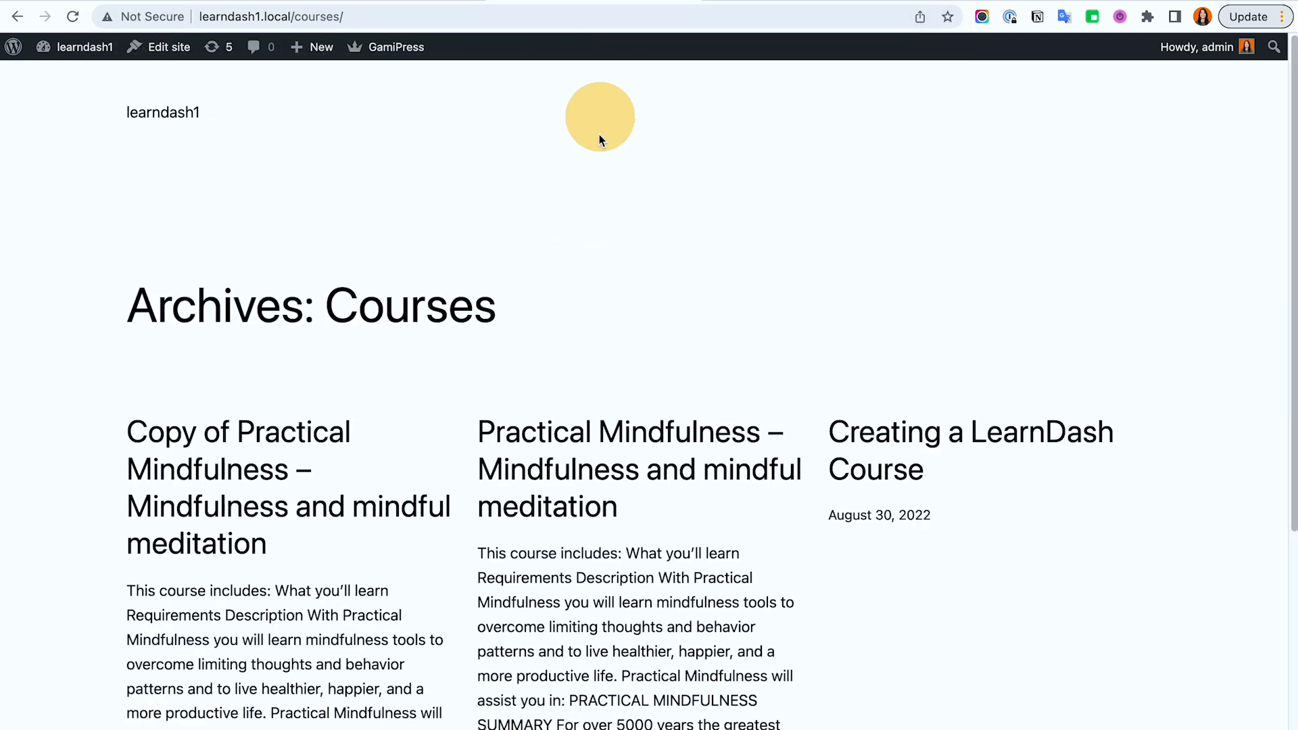
click(612, 460)
scroll(1134, 269, down, 4)
scroll(1134, 269, down, 3)
scroll(1134, 269, up, 7)
scroll(1094, 271, down, 15)
scroll(1090, 271, up, 8)
scroll(1089, 270, down, 5)
scroll(1089, 271, up, 15)
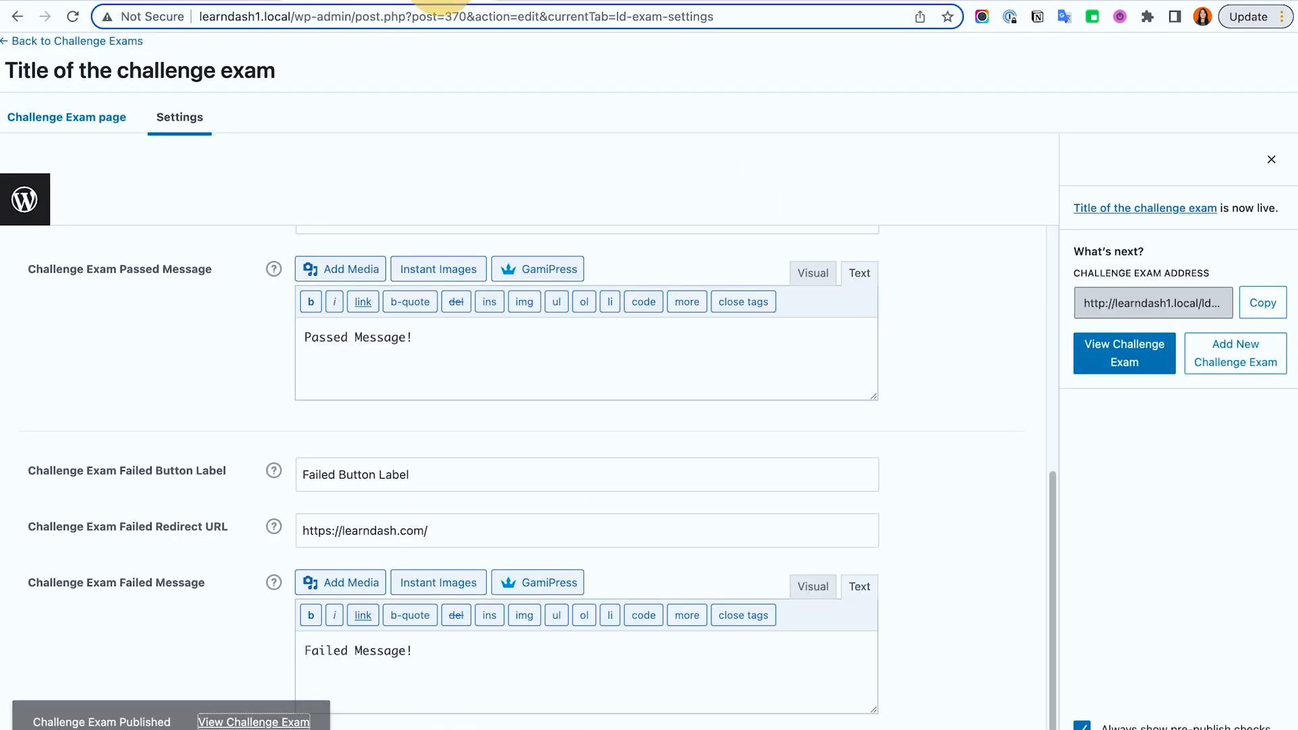
Review the course assignments in the challenge exam's settings and recheck the Practical Mindfulness course page for the exam.
scroll(498, 391, up, 6)
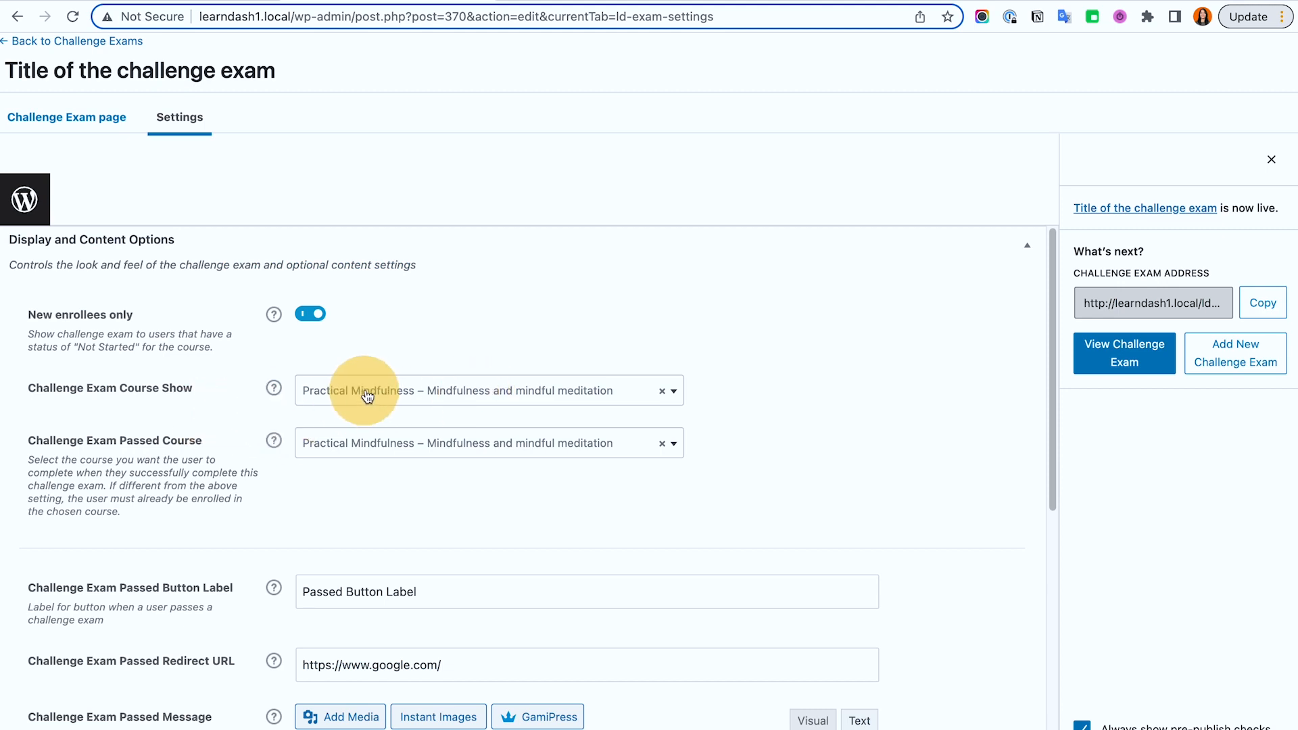
click(1270, 159)
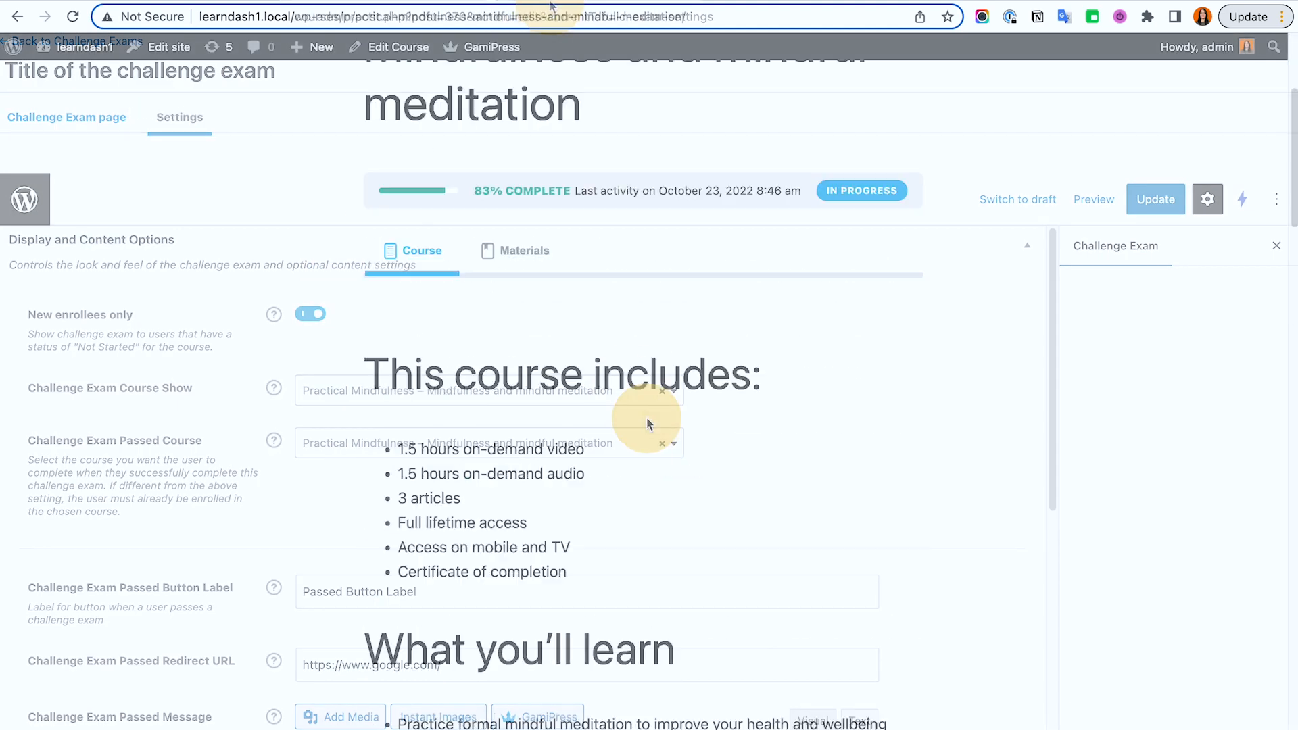
scroll(745, 494, down, 15)
scroll(758, 492, down, 15)
scroll(757, 493, up, 7)
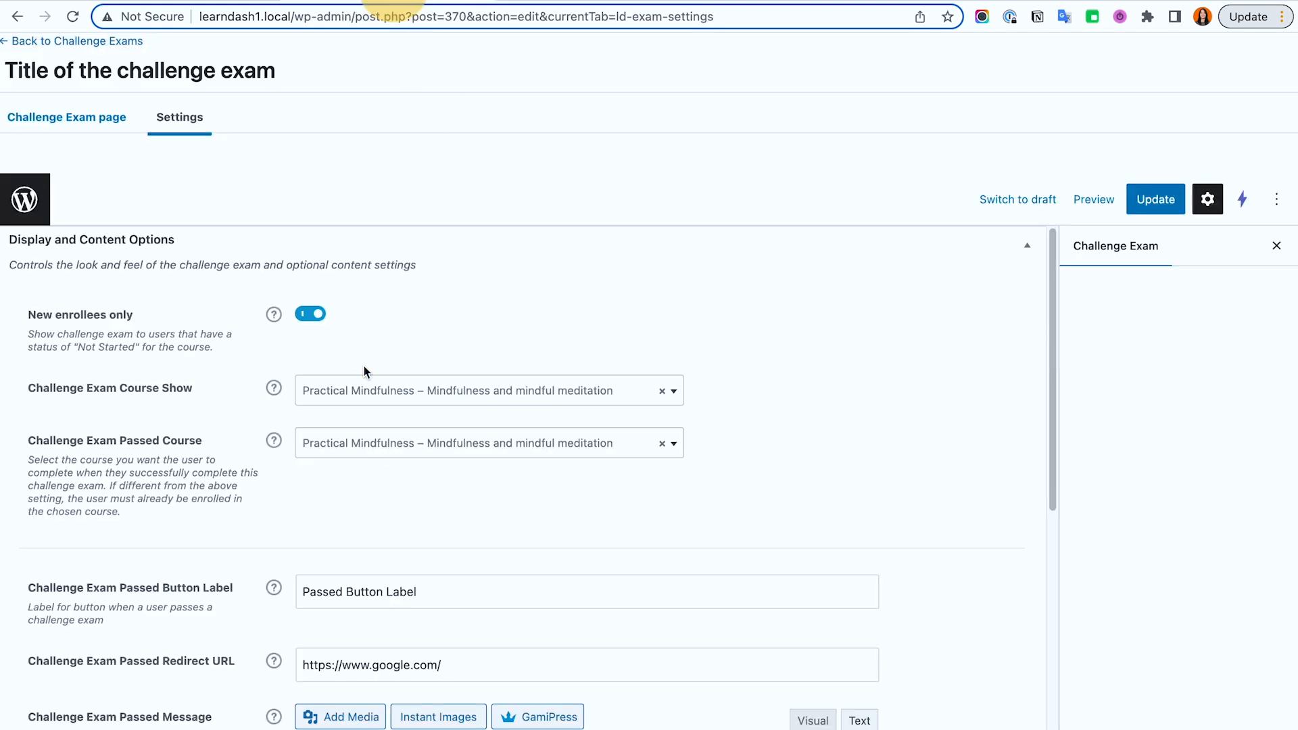
Turn off New enrollees only, update the challenge exam, and reload the course page.
click(310, 314)
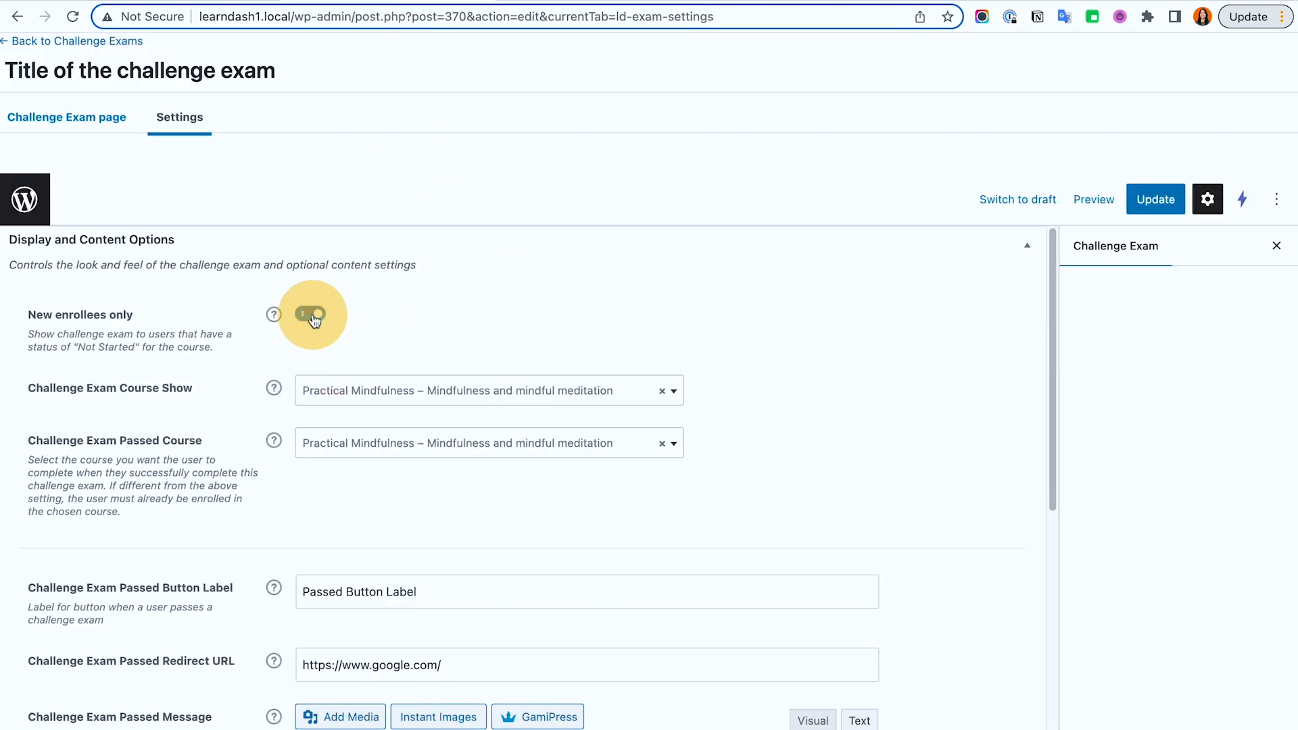
click(1149, 202)
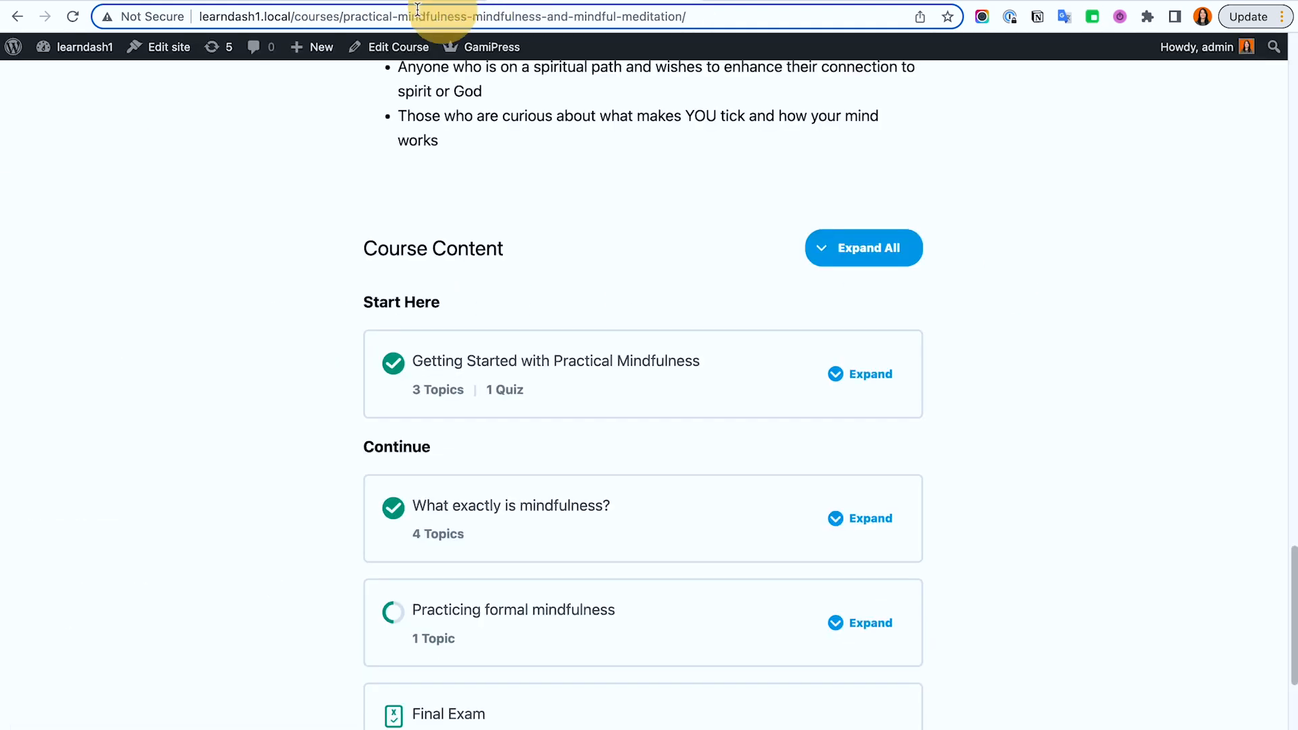
click(72, 17)
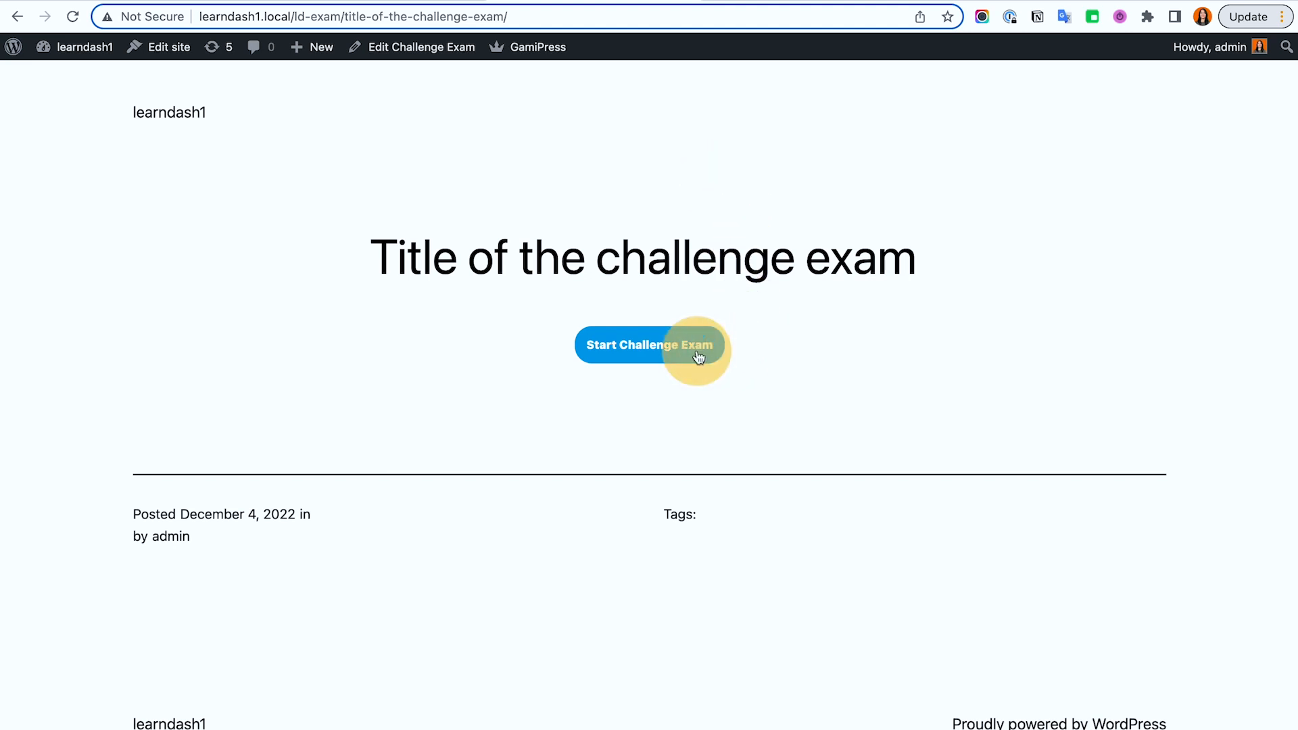
Turn New enrollees only back on in the exam settings and update the challenge exam.
click(392, 3)
click(314, 314)
click(1153, 199)
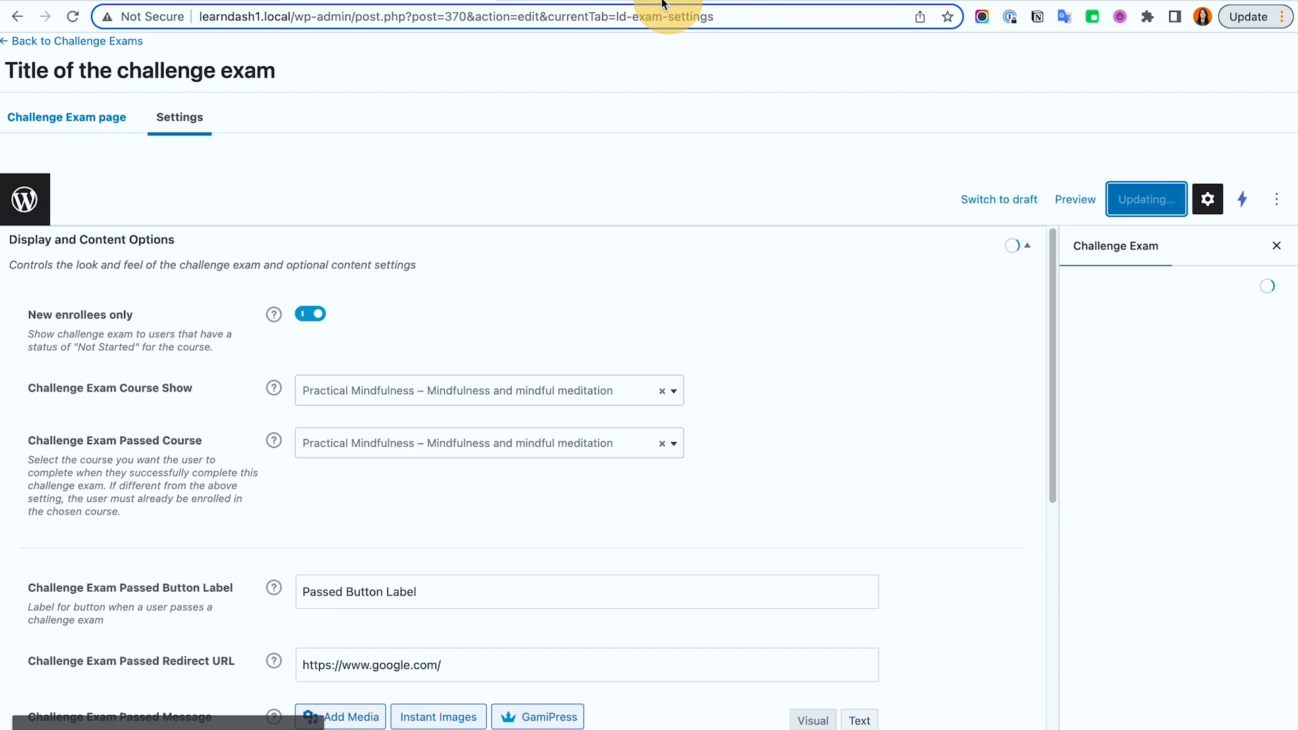
Reopen the Practical Mindfulness – Mindfulness and mindful meditation course from the /courses/ archive and examine its page for the challenge exam.
click(670, 6)
mouse_move(4, 40)
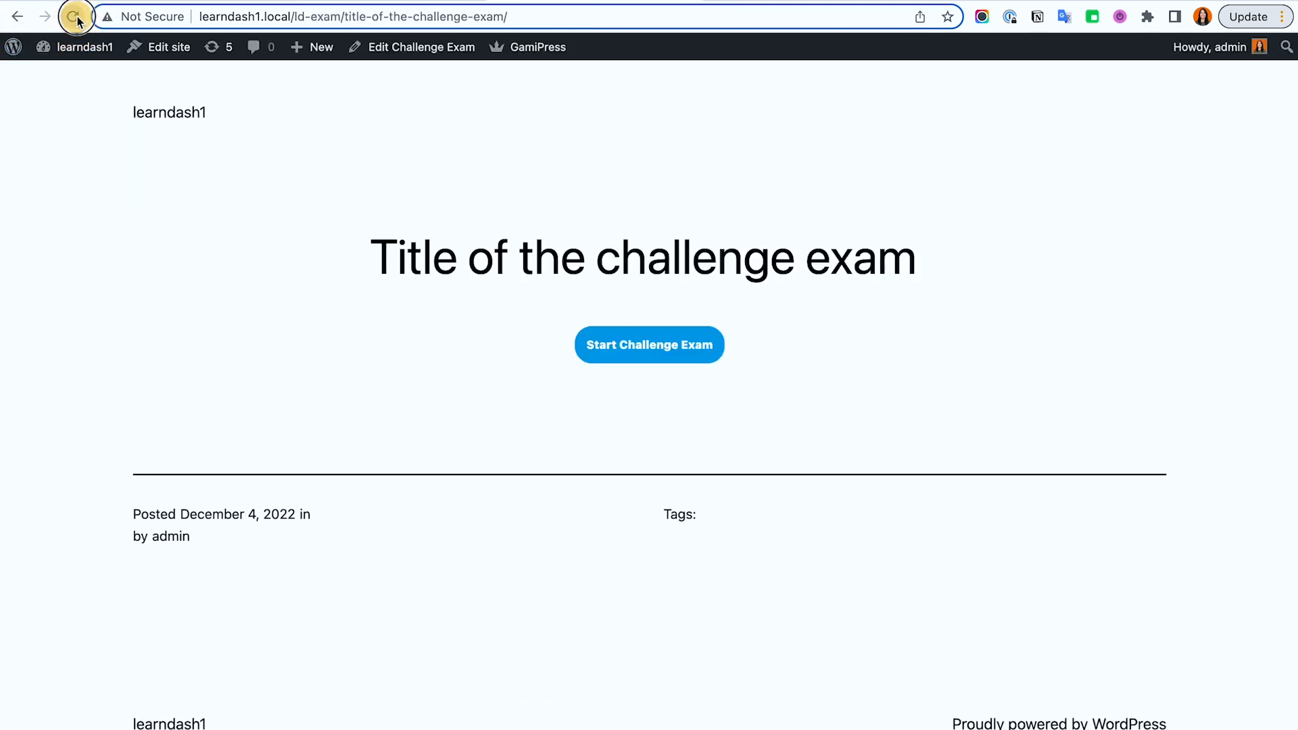
click(227, 25)
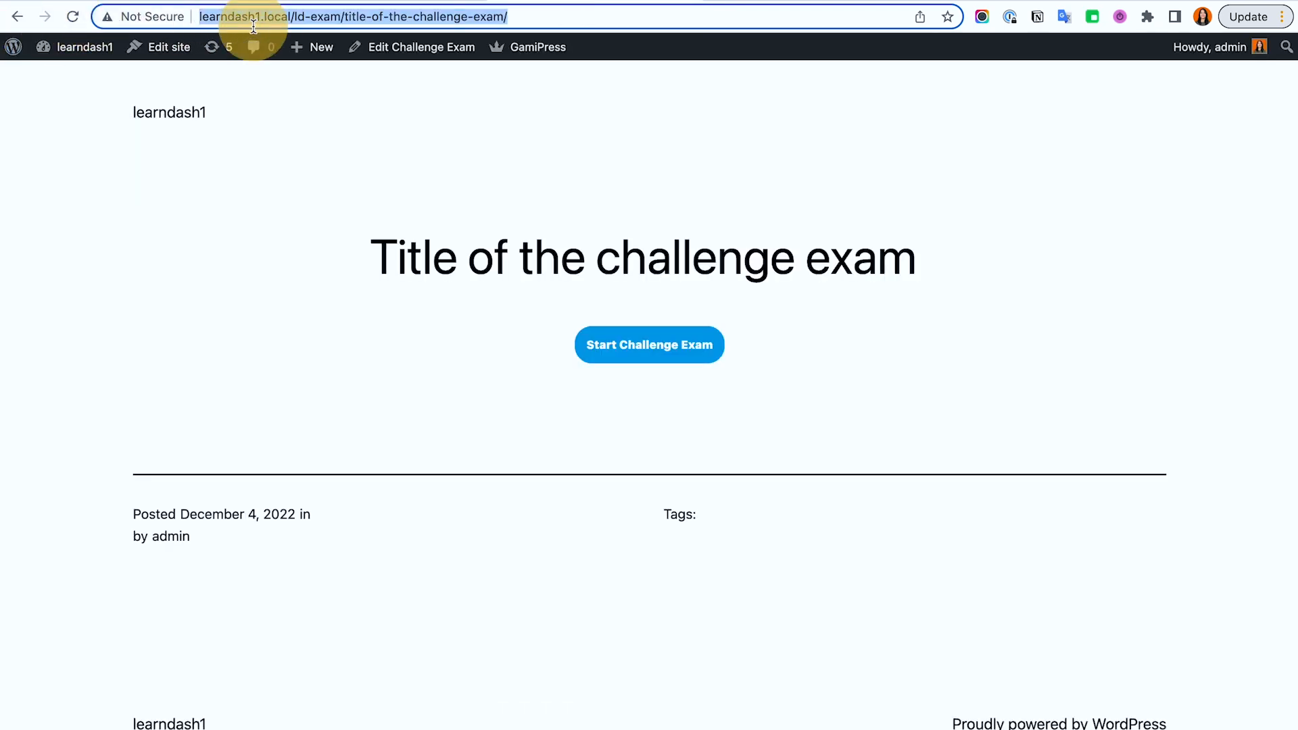
text(https://learndash.com/)
key(Return)
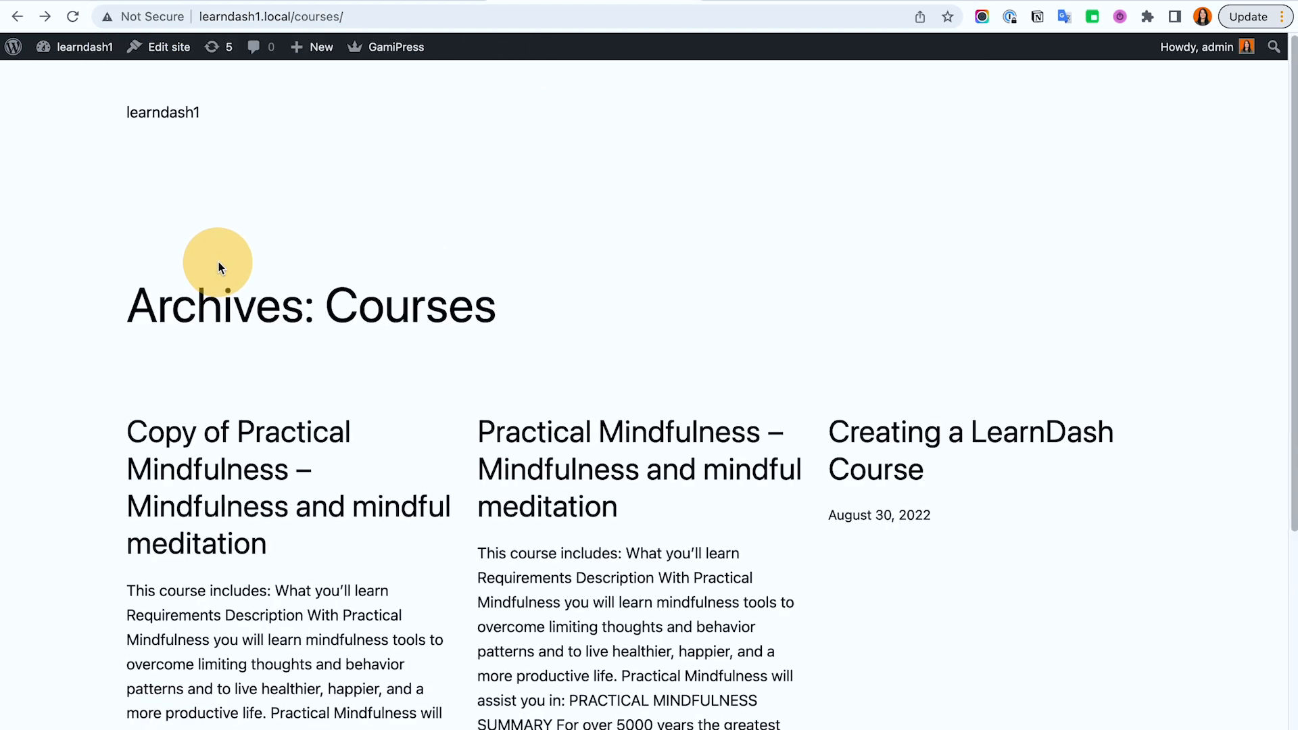
click(688, 477)
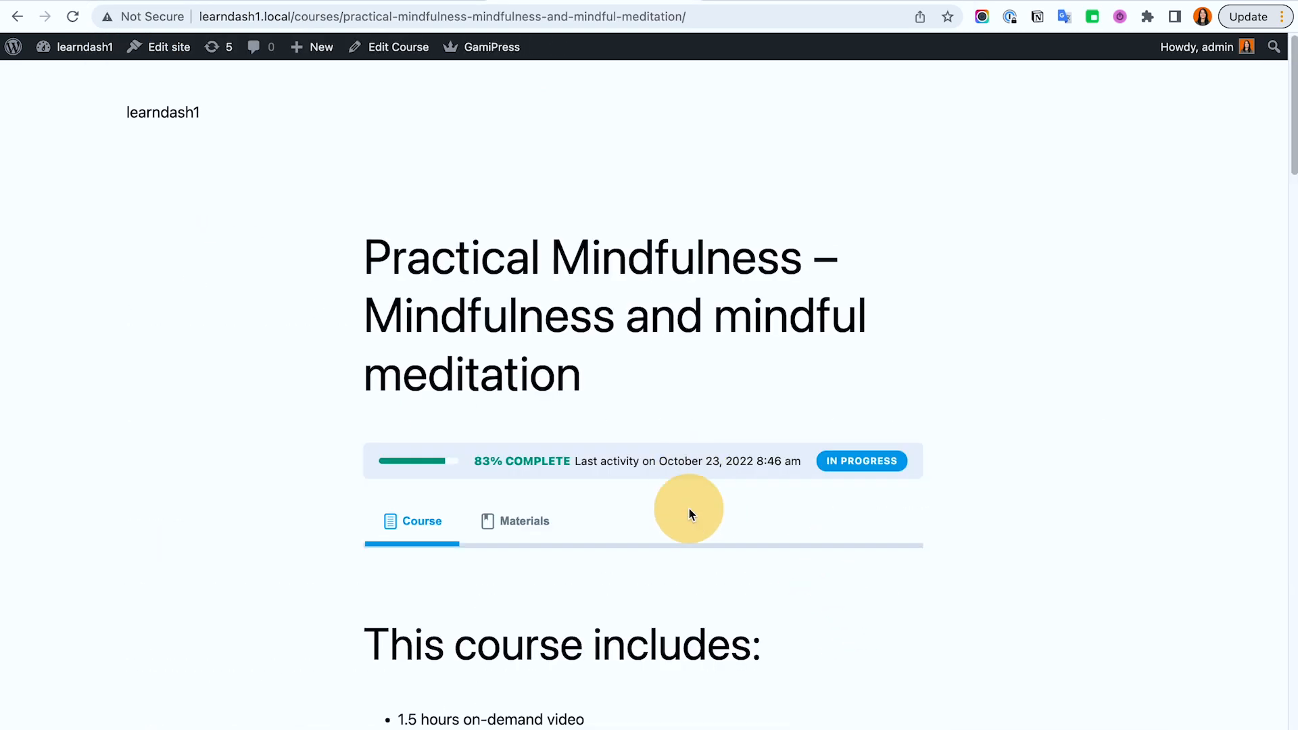
scroll(695, 487, down, 4)
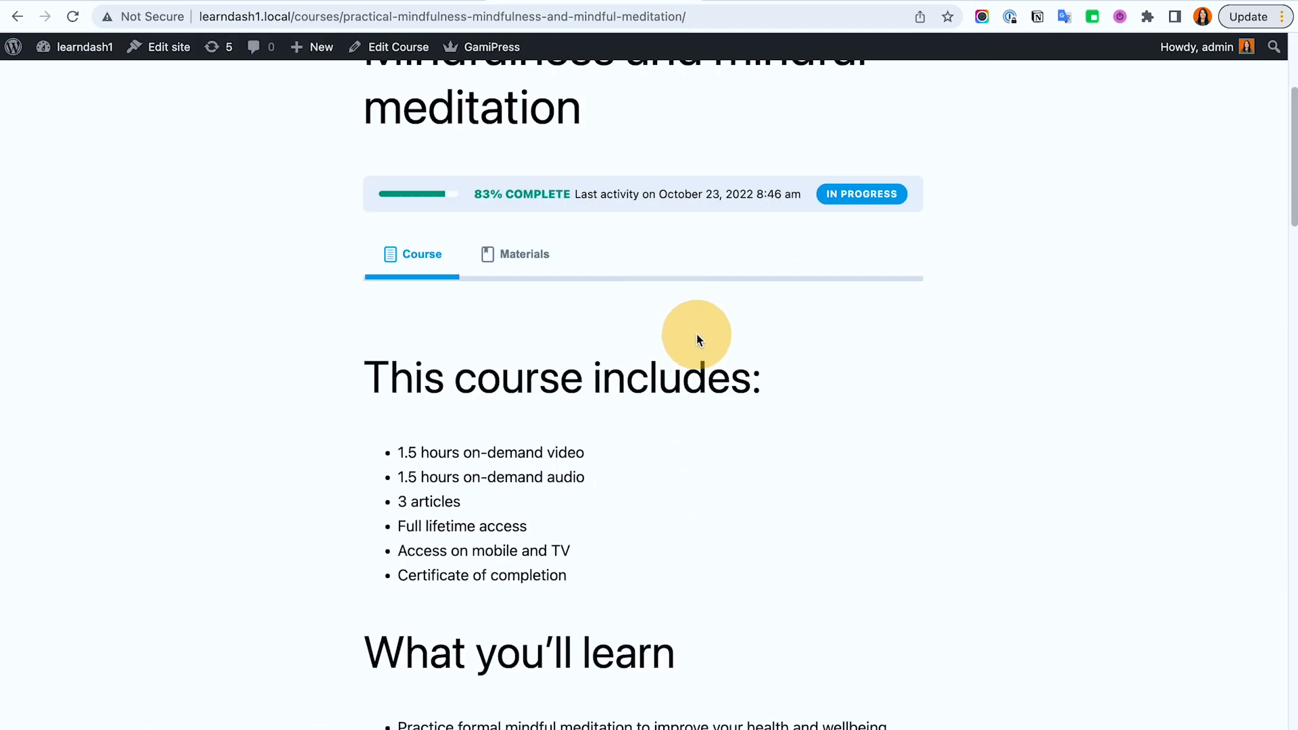
scroll(704, 322, down, 20)
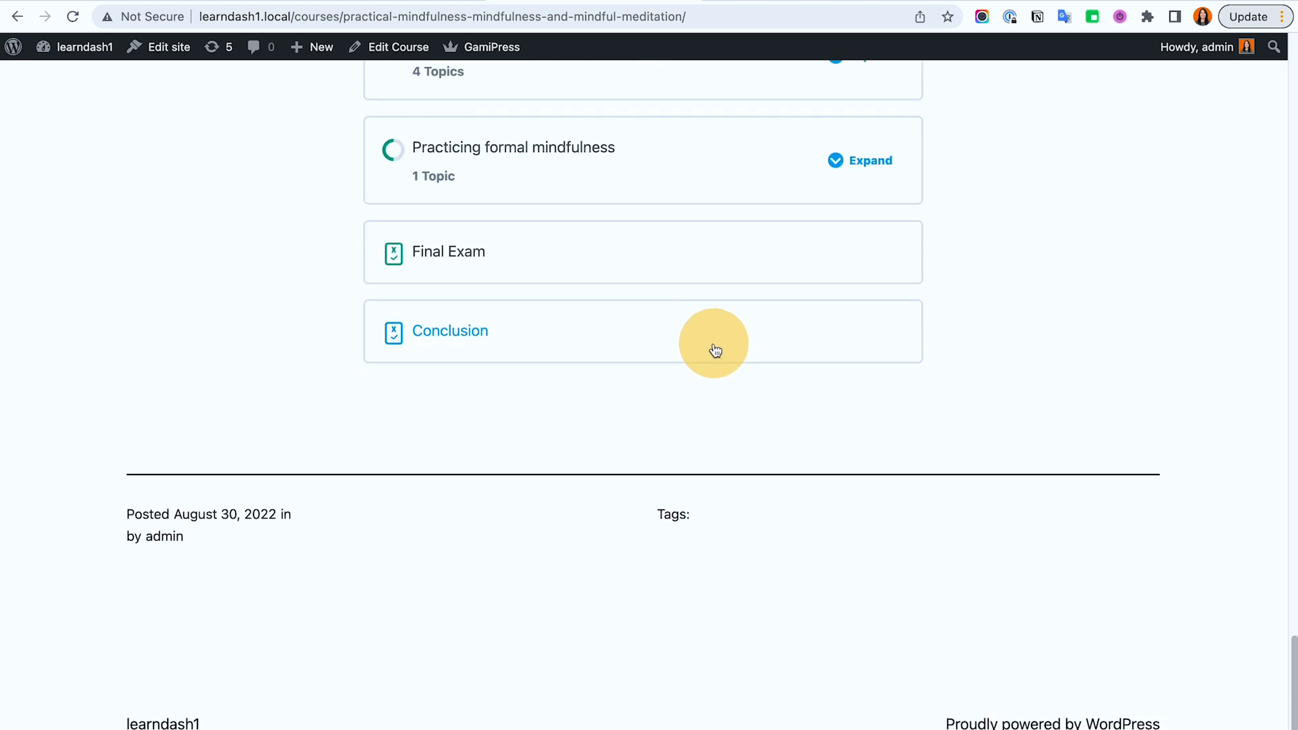
scroll(710, 352, up, 10)
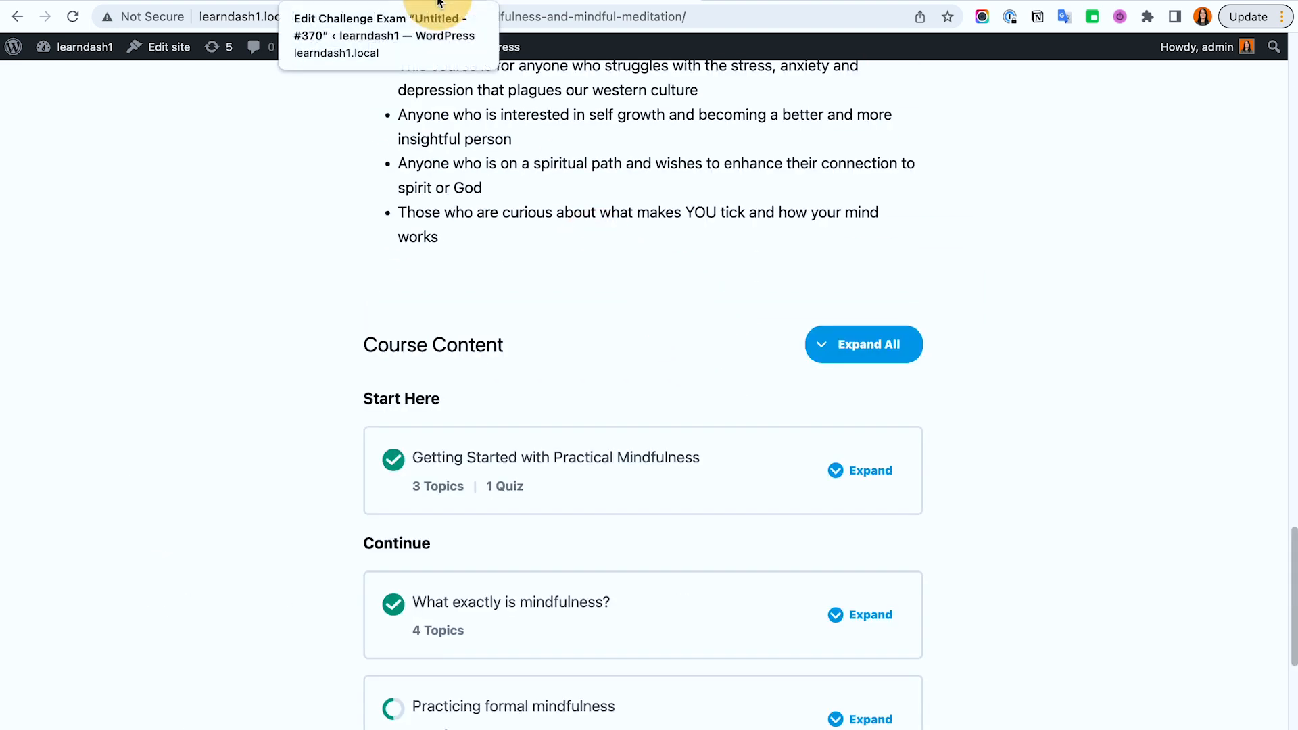
scroll(580, 264, up, 5)
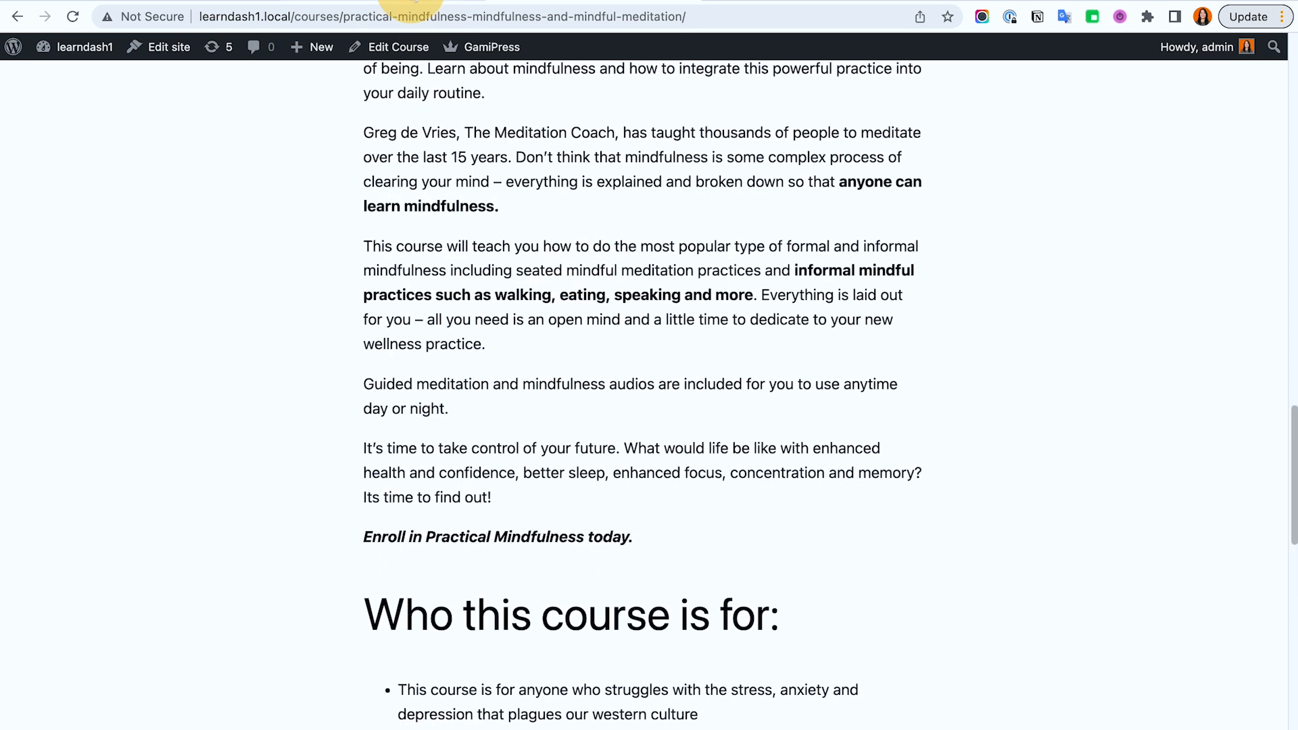
Set the Challenge Exam Passed Course to Creating a LearnDash Course, update the exam, and reopen the Practical Mindfulness course page.
click(415, 2)
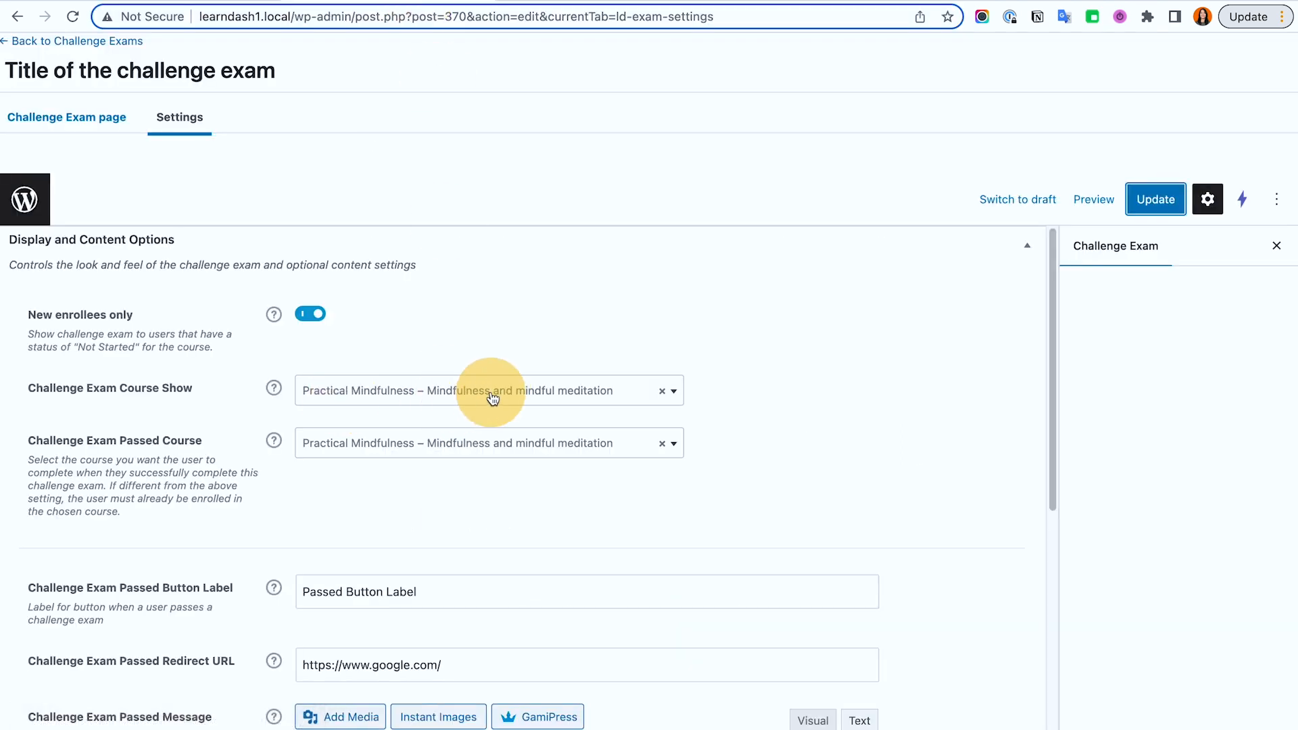
click(495, 448)
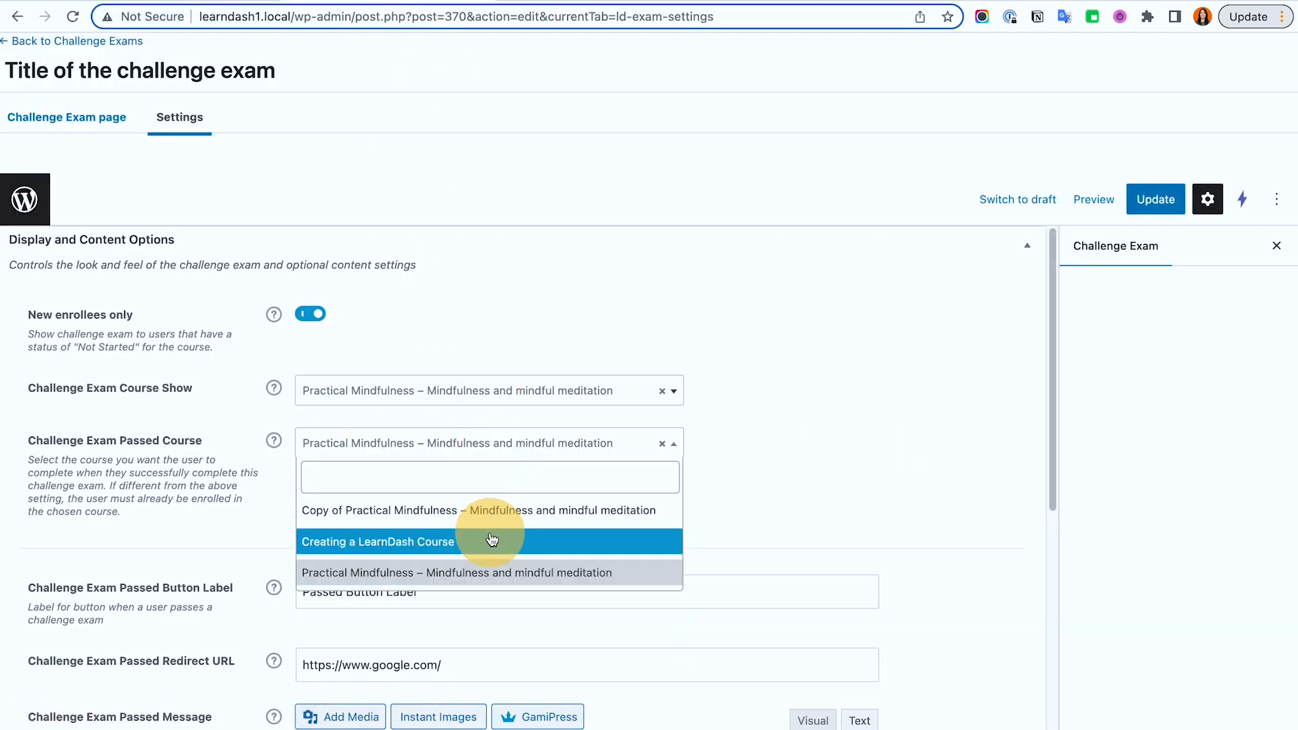
click(492, 539)
click(1152, 198)
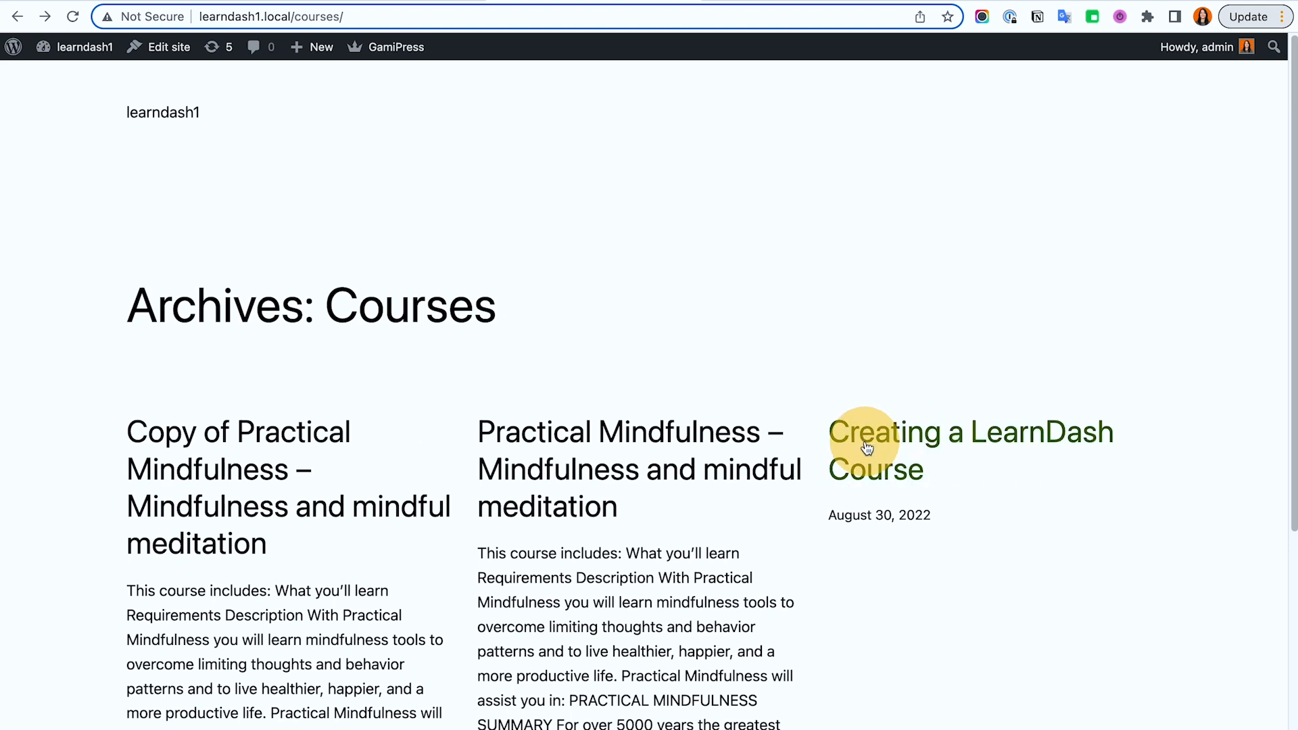
click(685, 481)
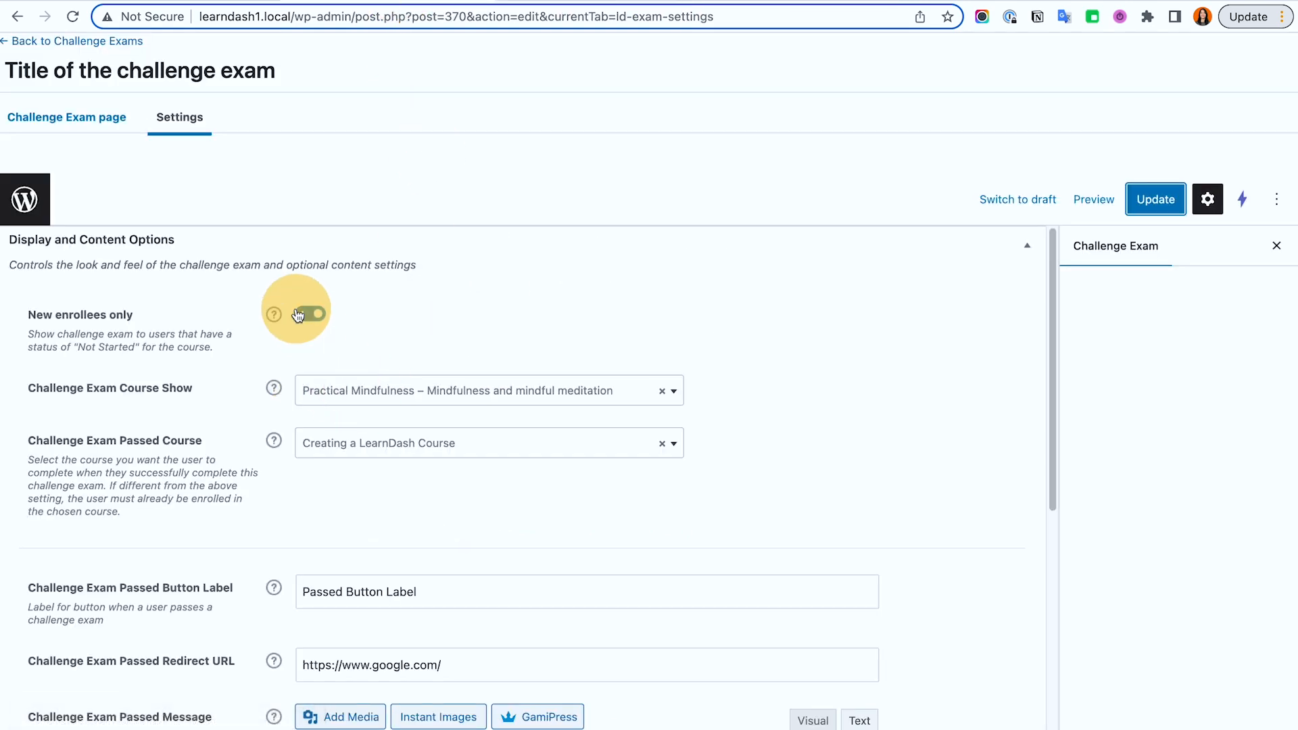
Turn off New enrollees only, update the challenge exam, and reload its front-end page.
click(302, 316)
click(1153, 199)
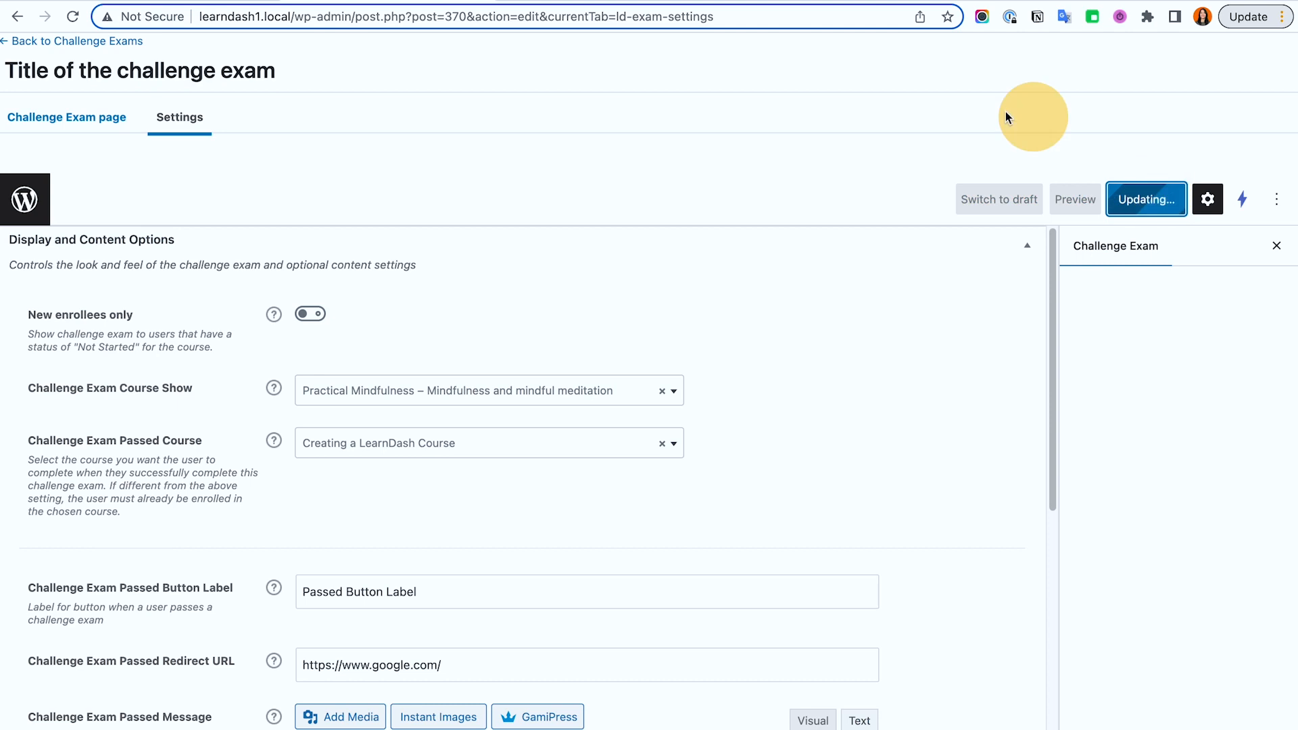
click(539, 1)
click(75, 17)
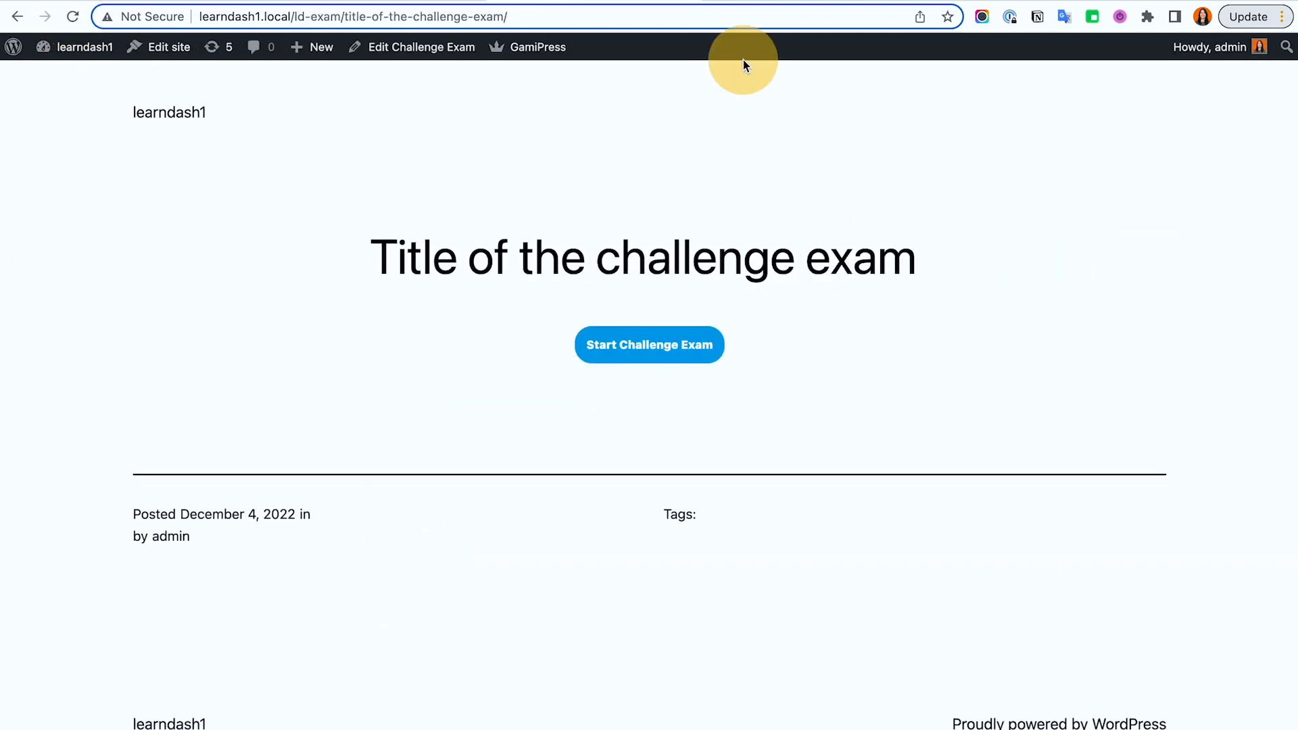
Reload the Creating a LearnDash Course page and examine its progress and lesson list before taking the exam.
click(761, 2)
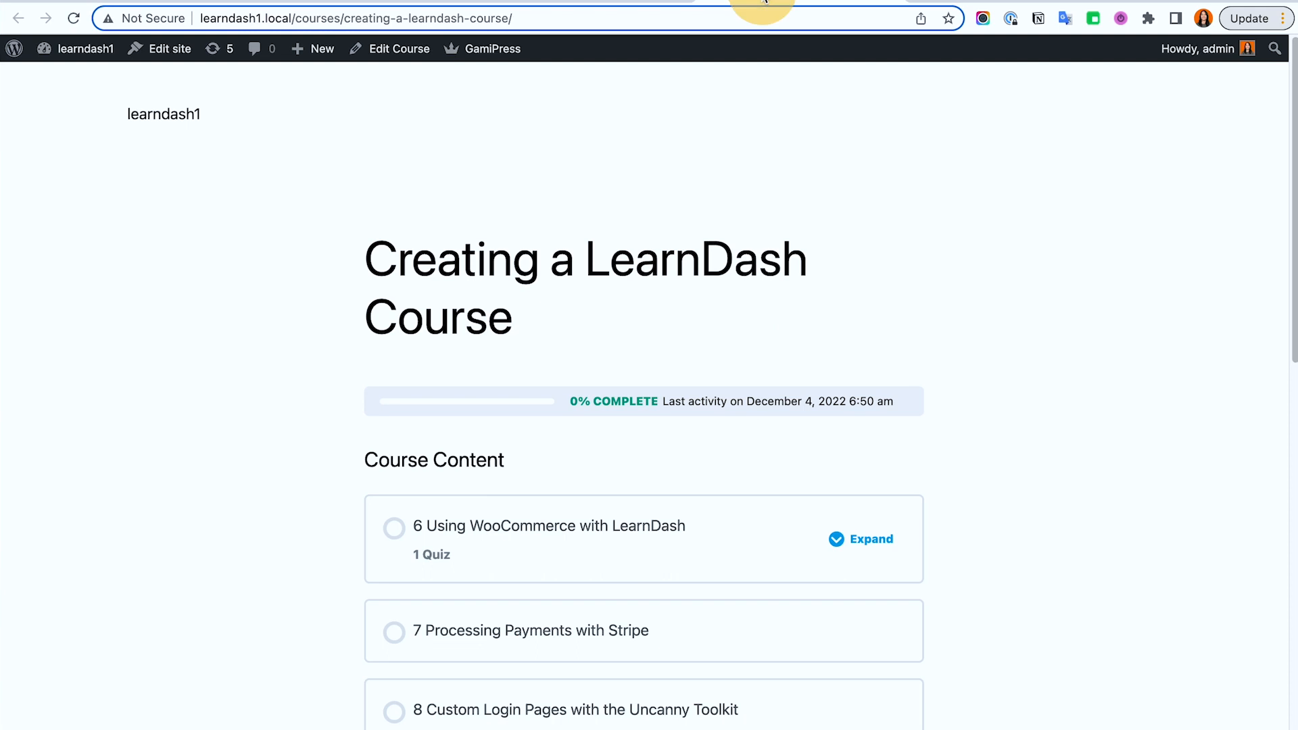
click(75, 18)
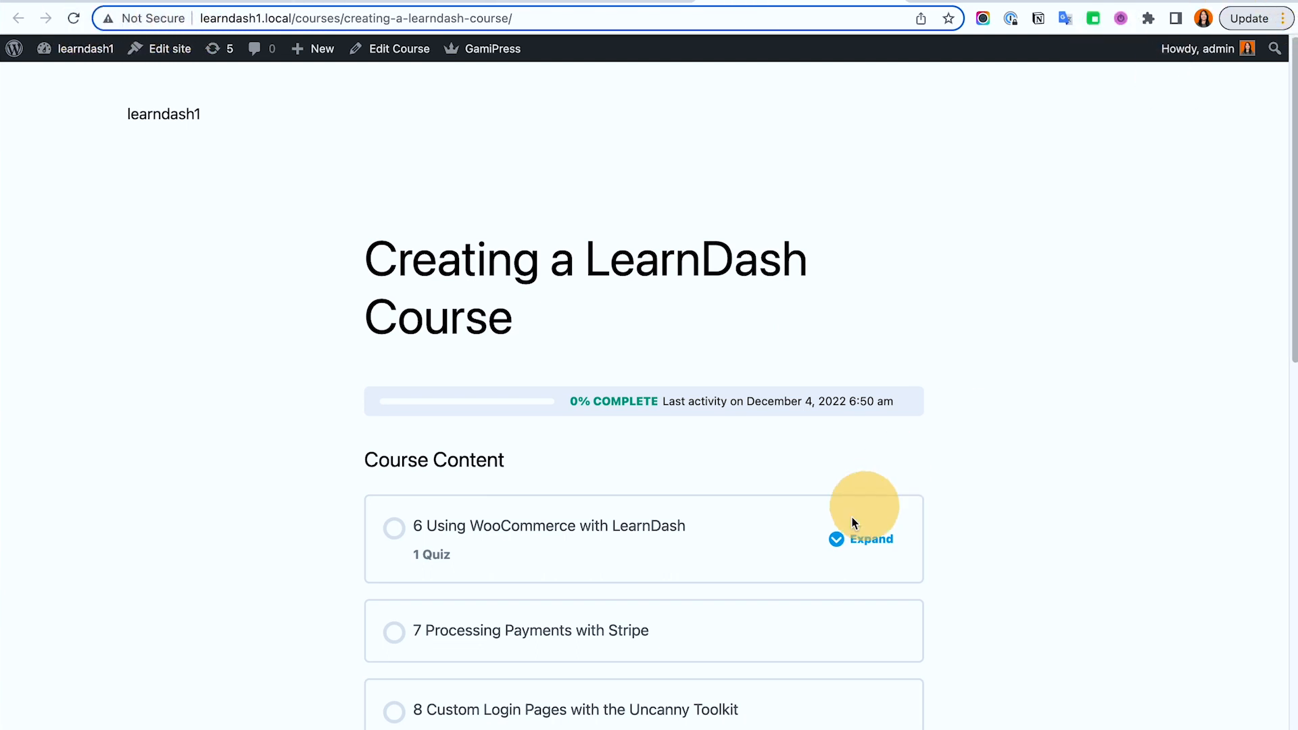
scroll(725, 397, down, 10)
Take the challenge exam on its front-end page, answering c to both questions, and submit it.
click(632, 2)
click(669, 346)
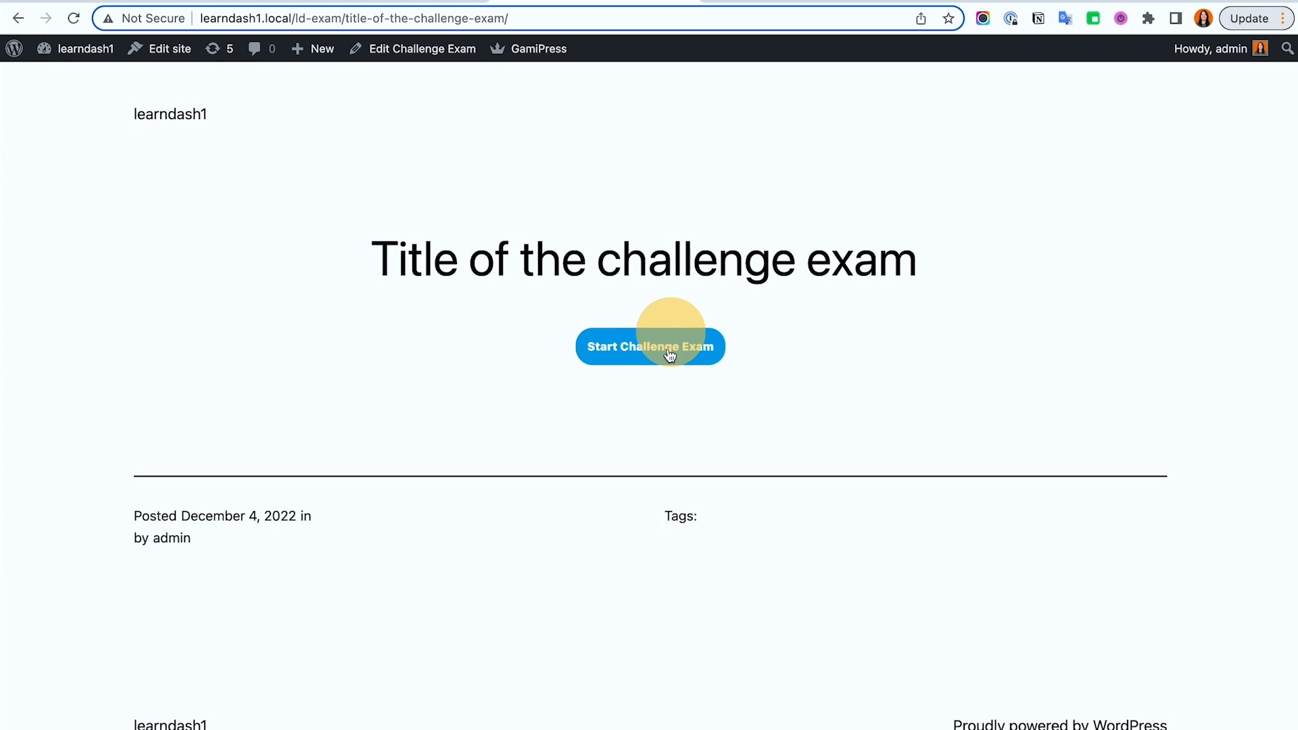
scroll(936, 408, down, 3)
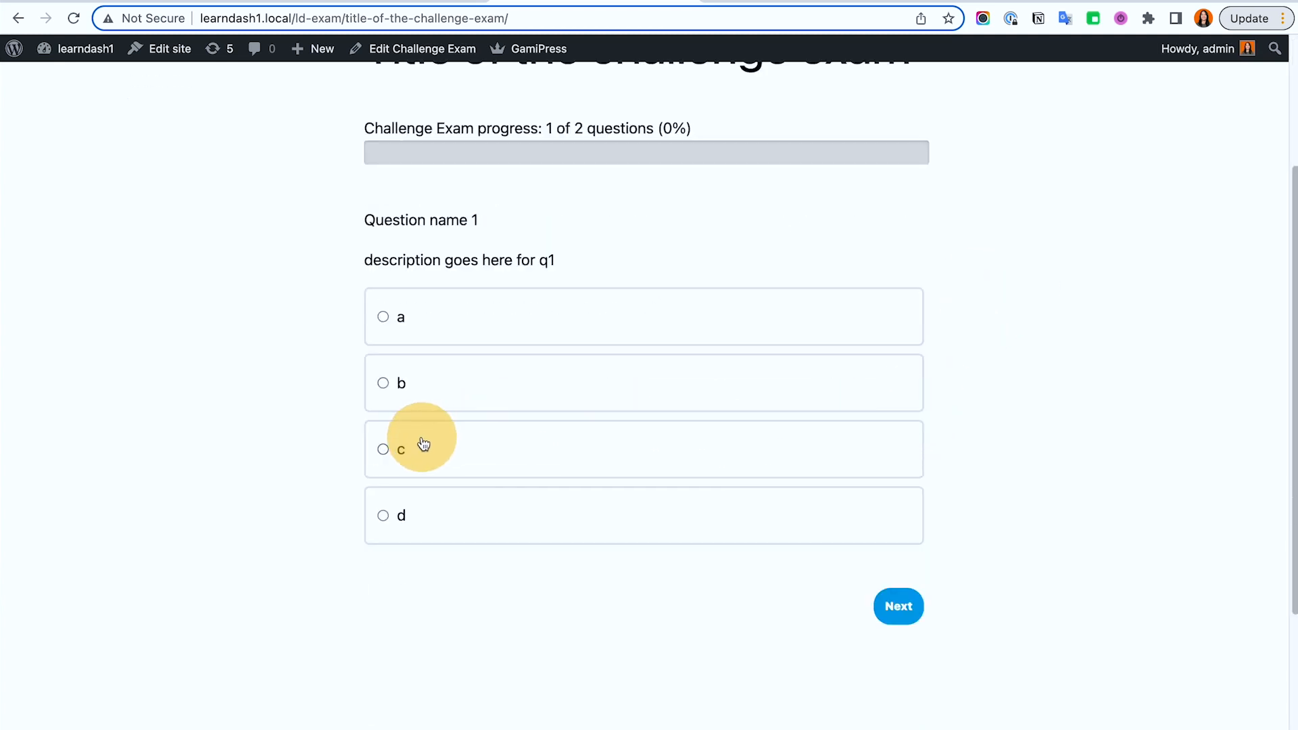
click(911, 611)
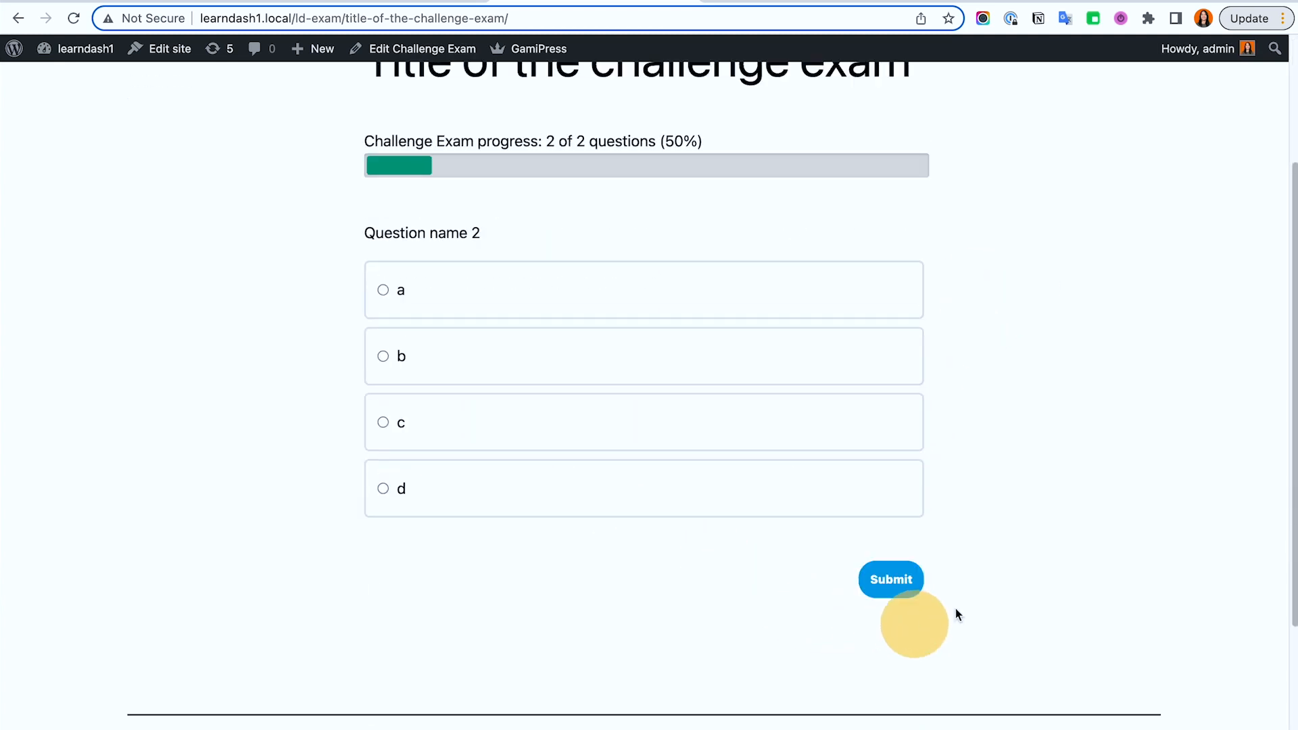
click(406, 426)
click(881, 585)
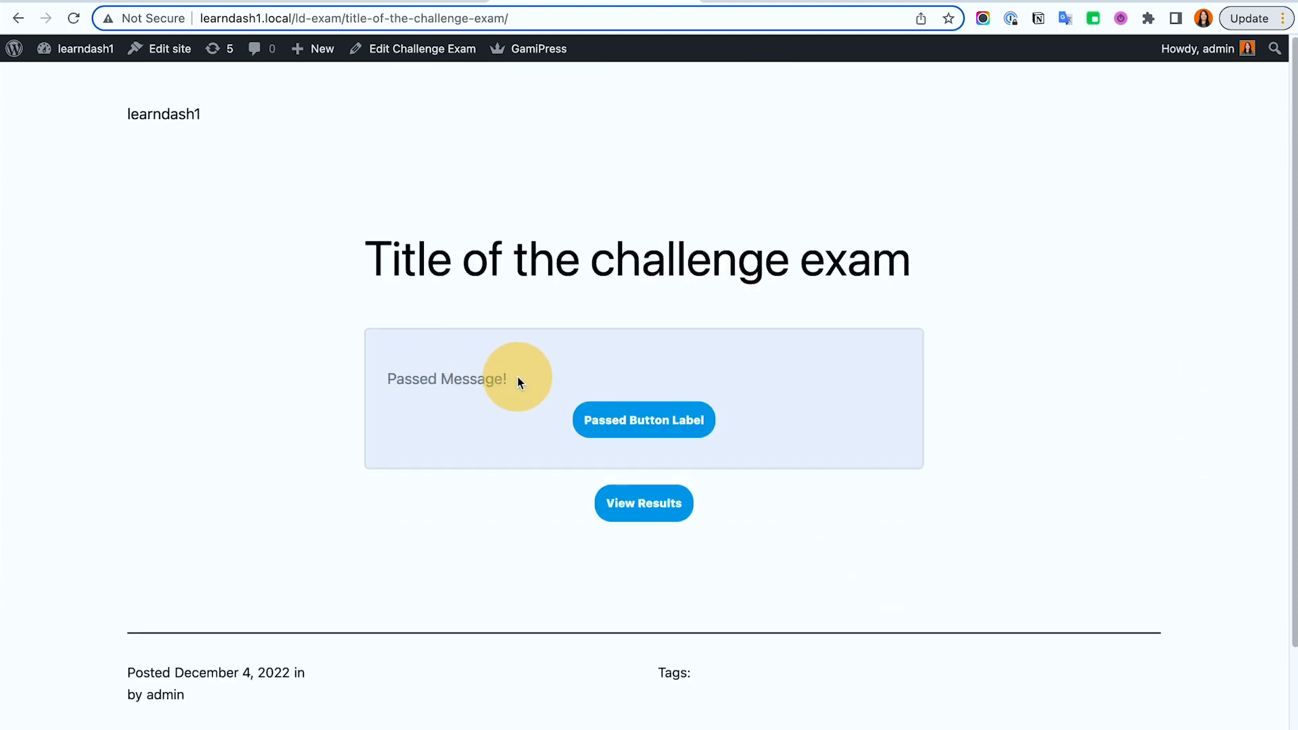
Compare the message shown after passing with the passed and failed message fields in the challenge exam's settings.
click(379, 375)
drag(379, 374, 563, 382)
click(411, 2)
click(102, 125)
scroll(486, 385, down, 6)
click(168, 122)
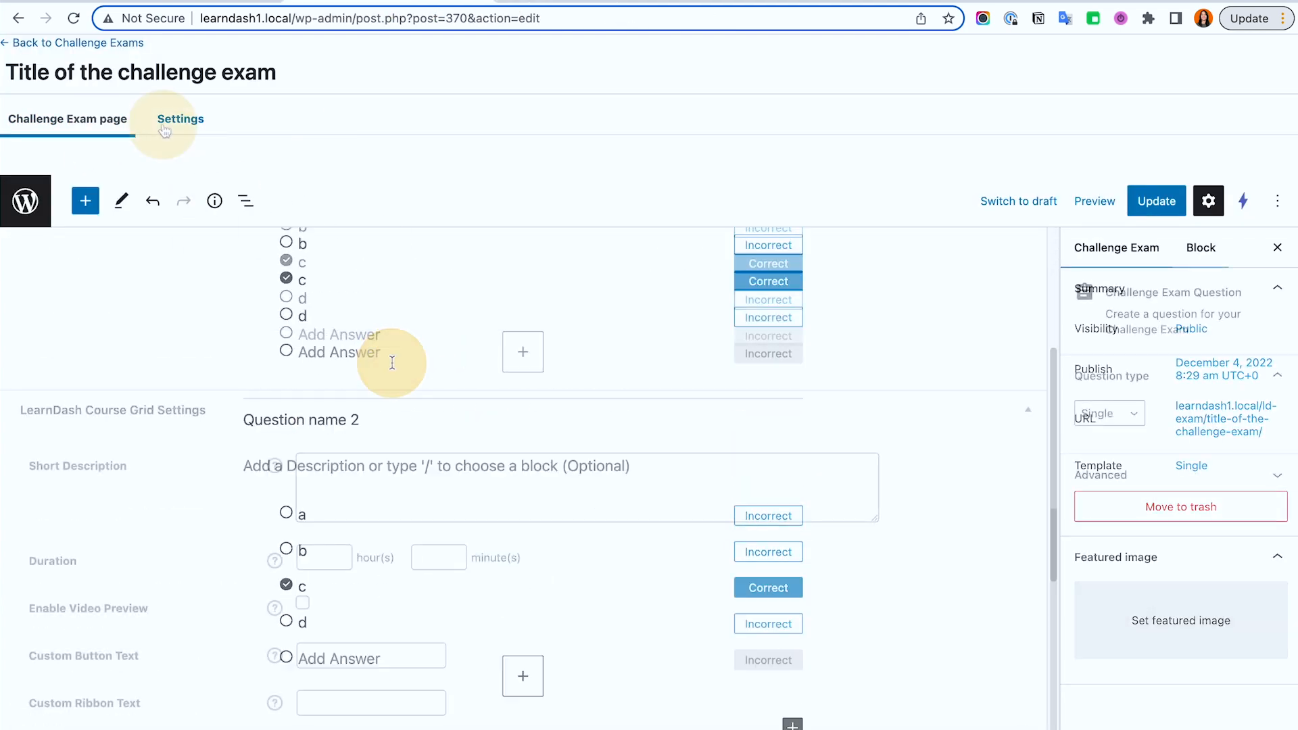
triple_click(356, 338)
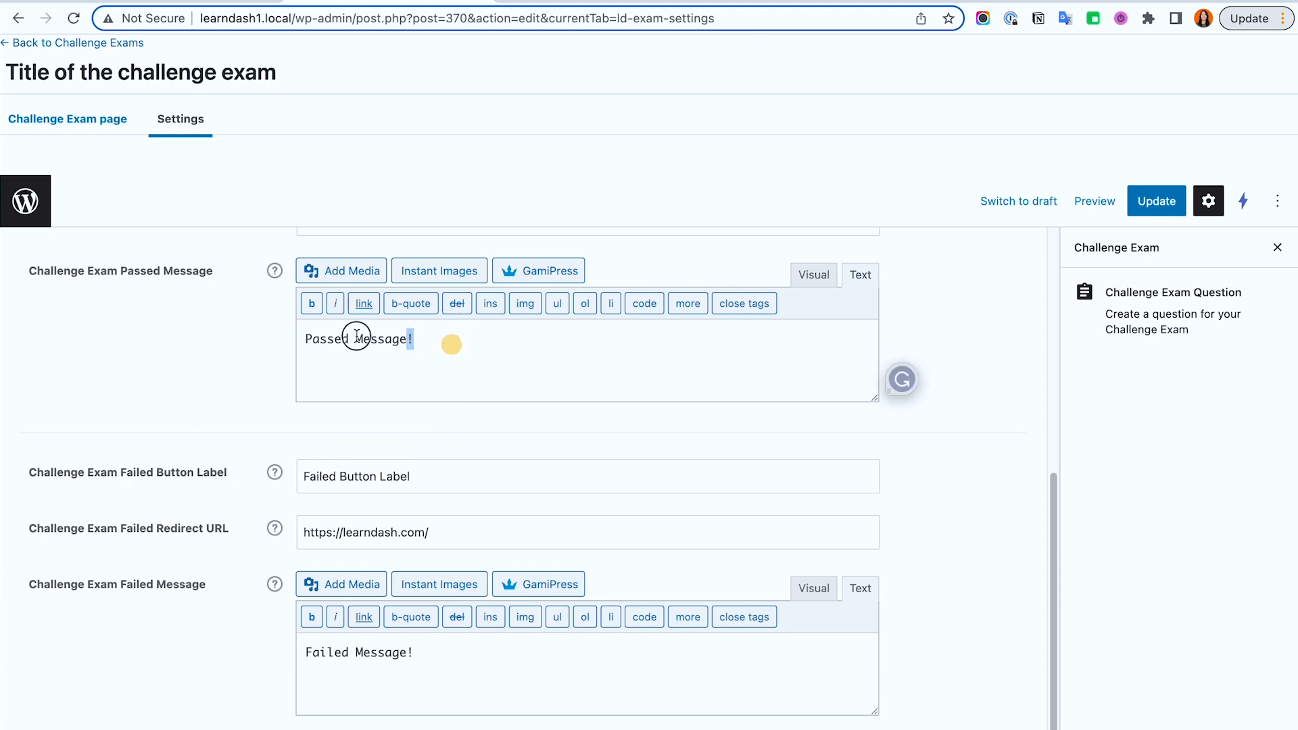
scroll(711, 452, up, 1)
scroll(279, 315, up, 4)
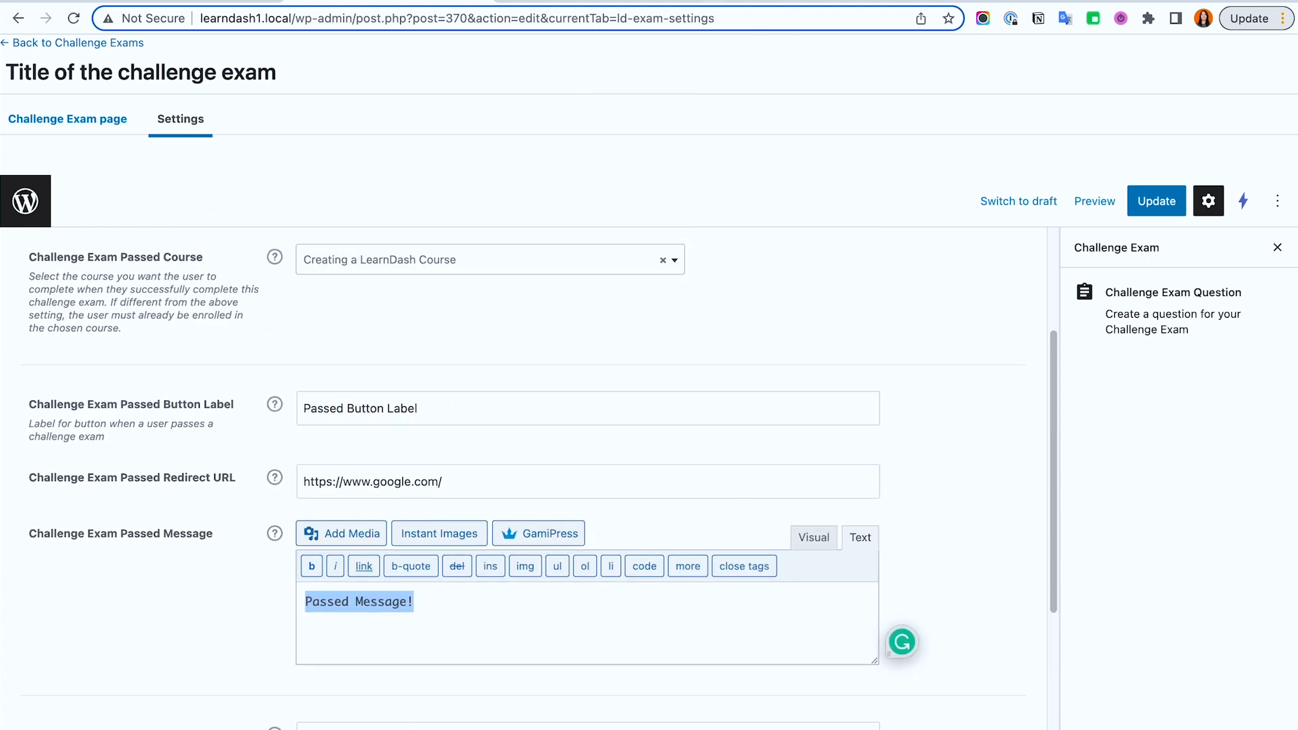
click(619, 2)
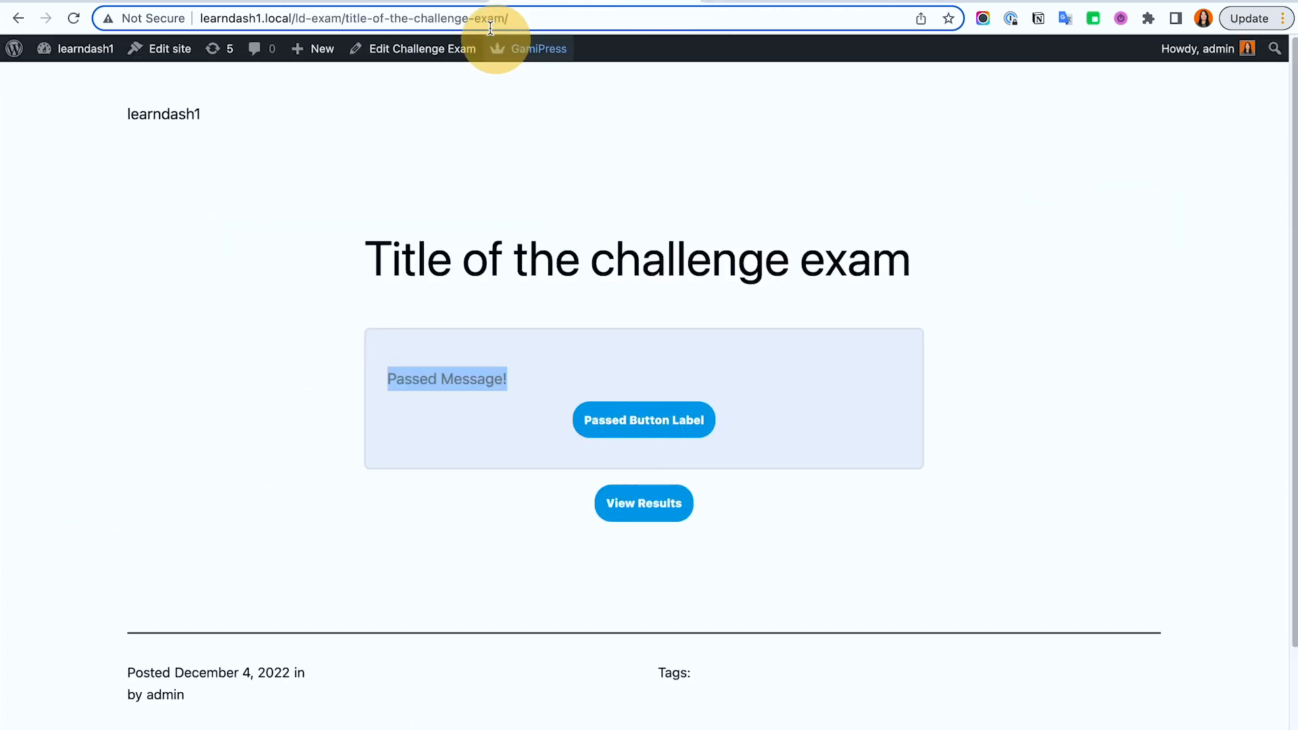
click(421, 2)
scroll(434, 536, down, 4)
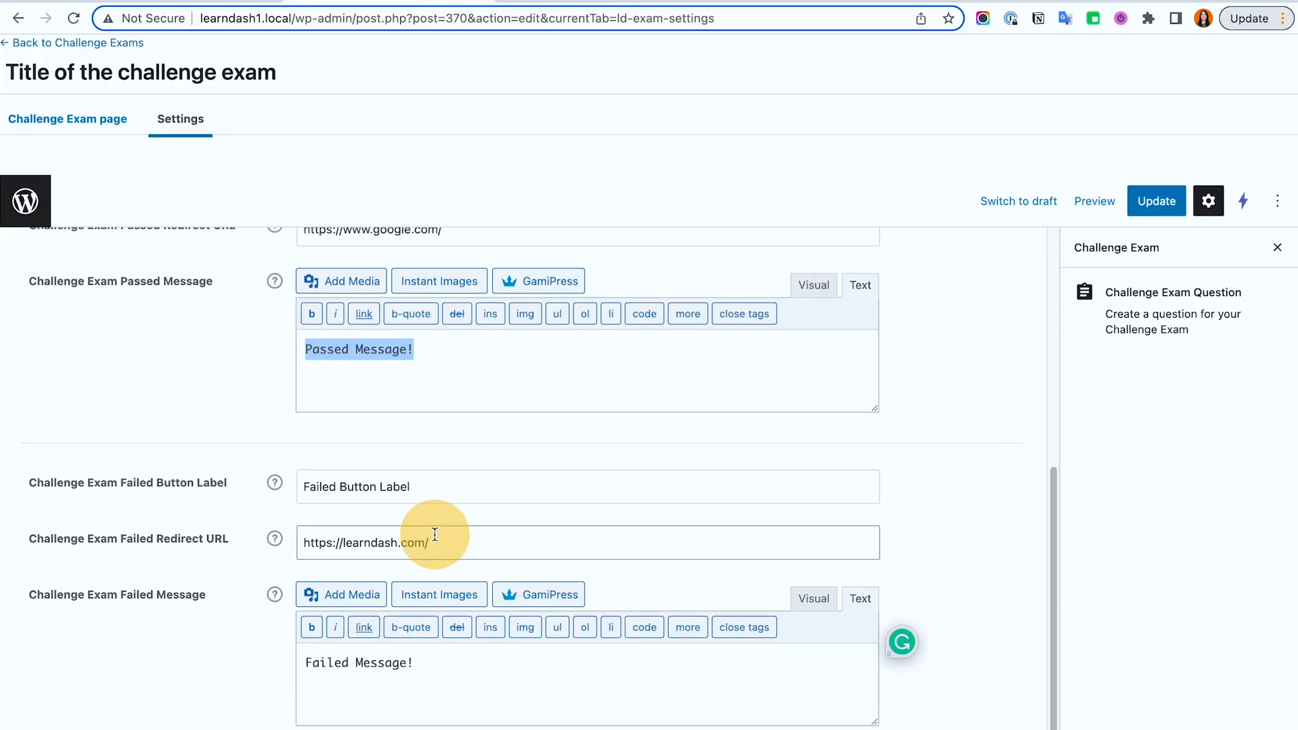
View the results of the submitted challenge exam and review the answers to both questions.
click(575, 3)
click(643, 503)
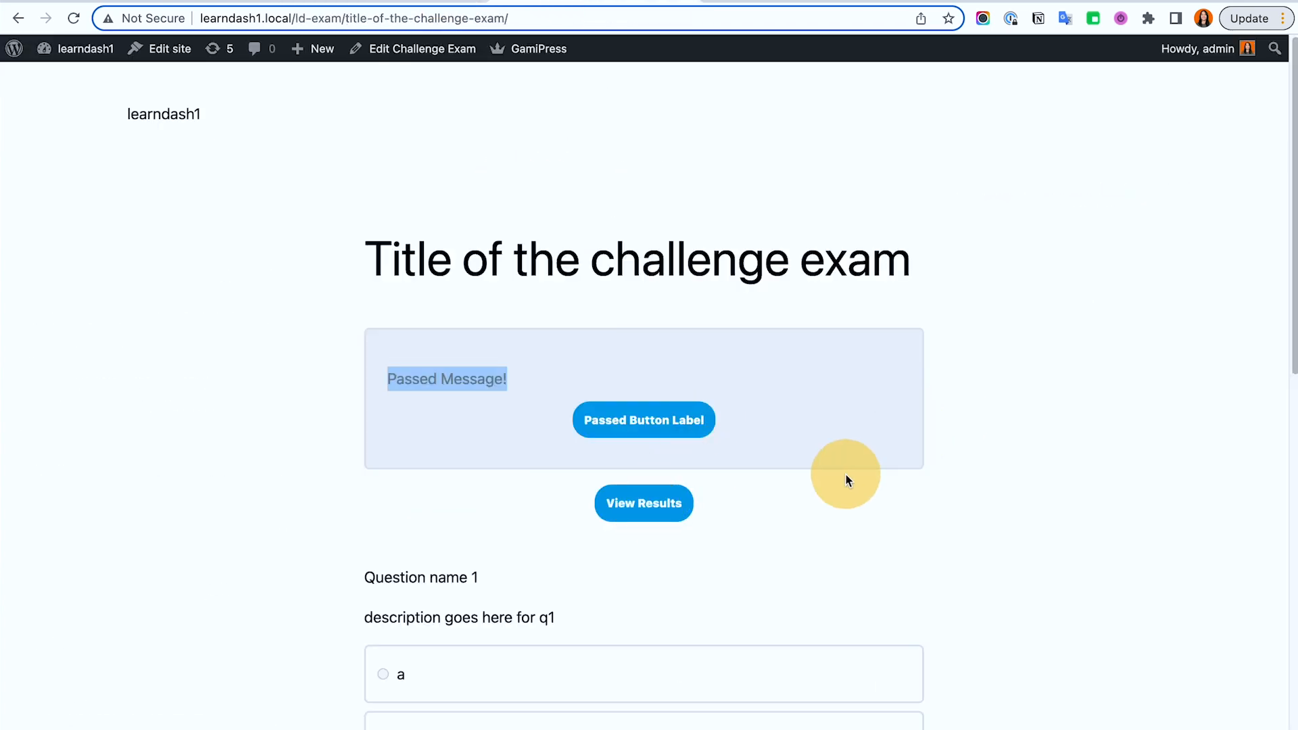
scroll(846, 475, down, 8)
scroll(846, 477, down, 3)
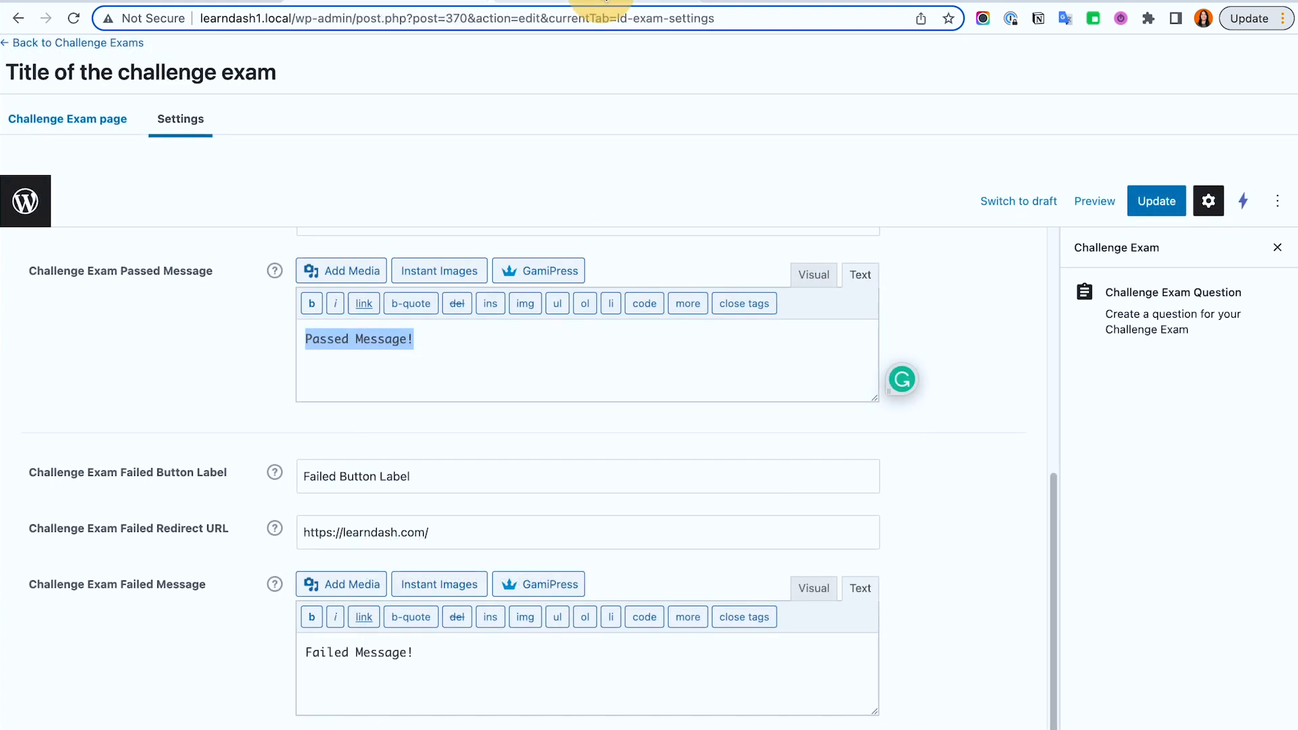
Follow the Passed Button Label link on the exam result and compare its destination with the Challenge Exam Passed Redirect URL setting.
click(602, 2)
click(667, 383)
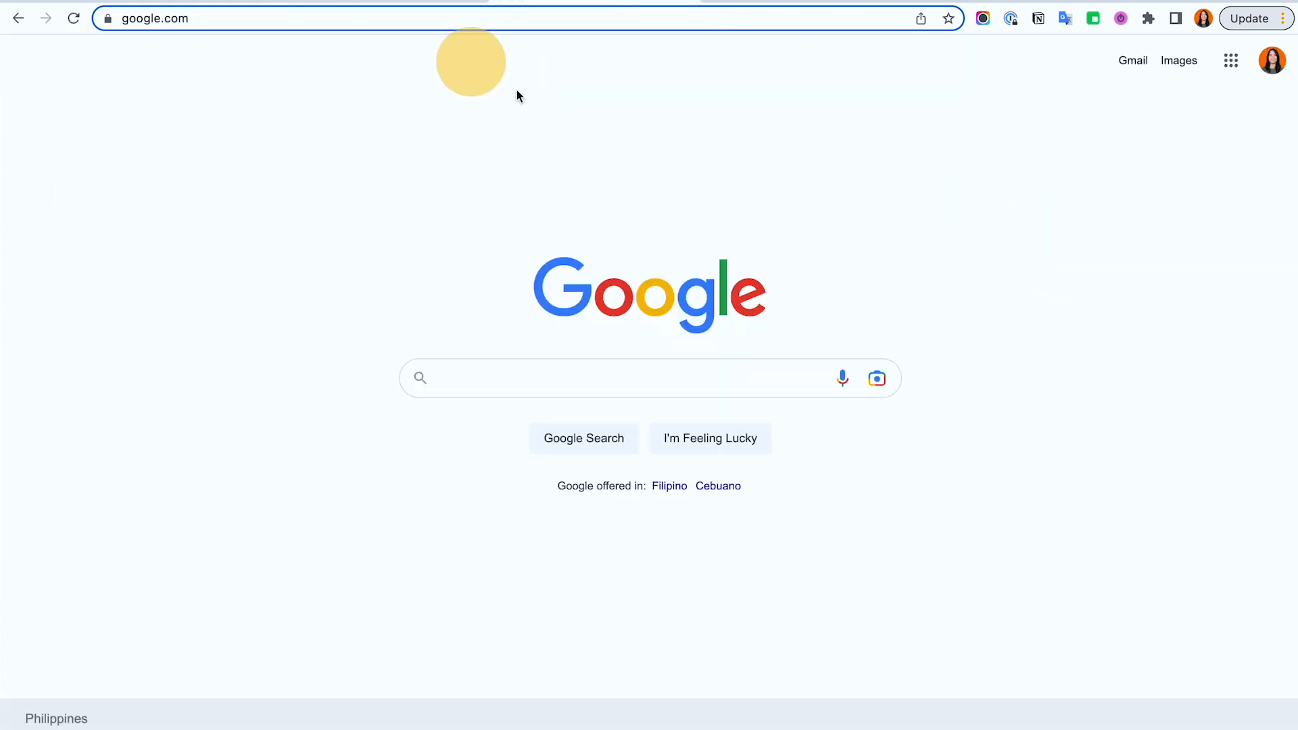
key(alt+Left)
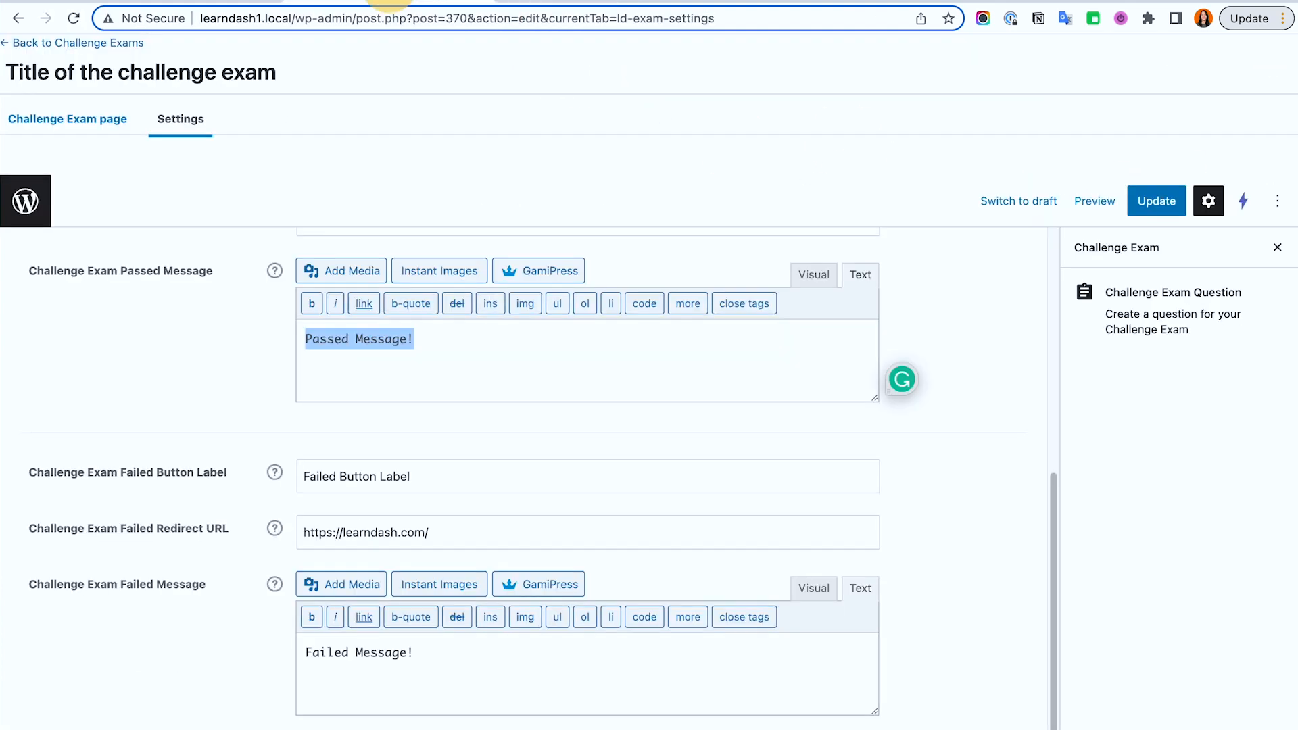
scroll(426, 507, up, 5)
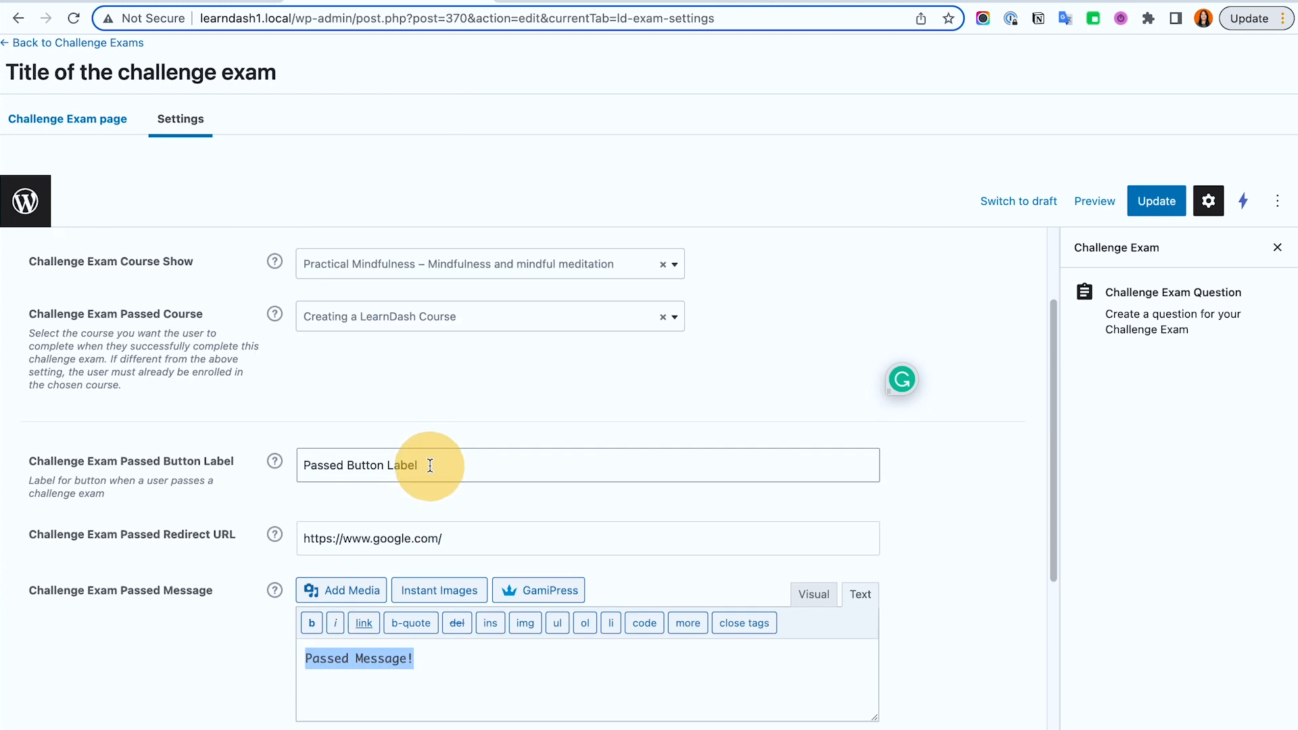
drag(444, 526, 255, 507)
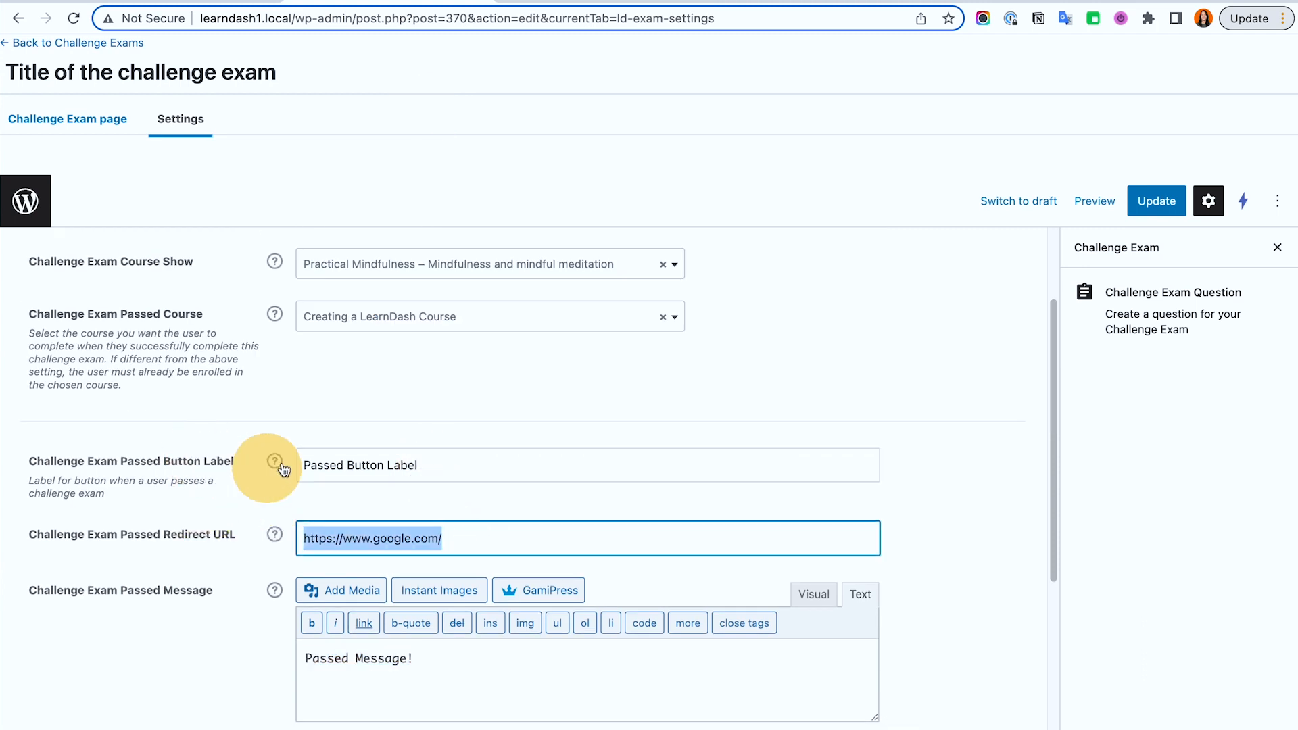
Check the Creating a LearnDash Course page for its completion status and completed lessons after the exam.
click(596, 4)
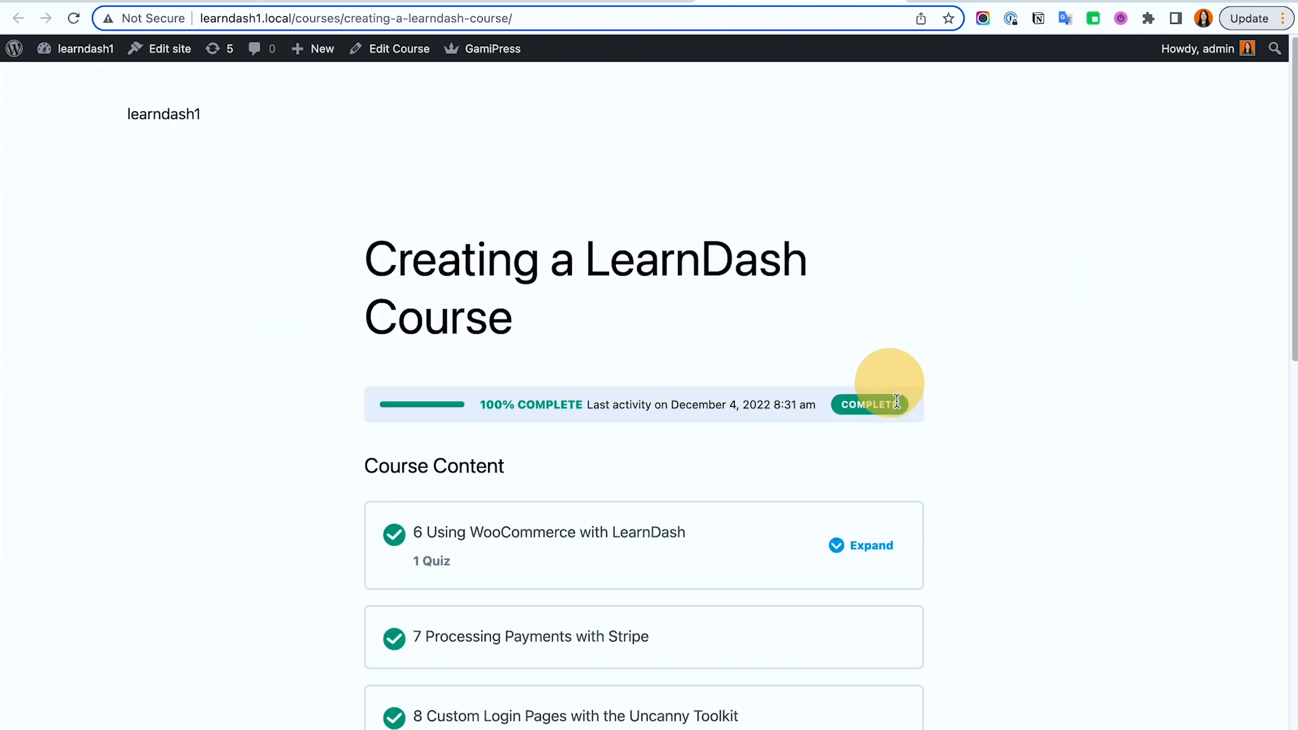
scroll(804, 449, down, 5)
scroll(818, 454, down, 5)
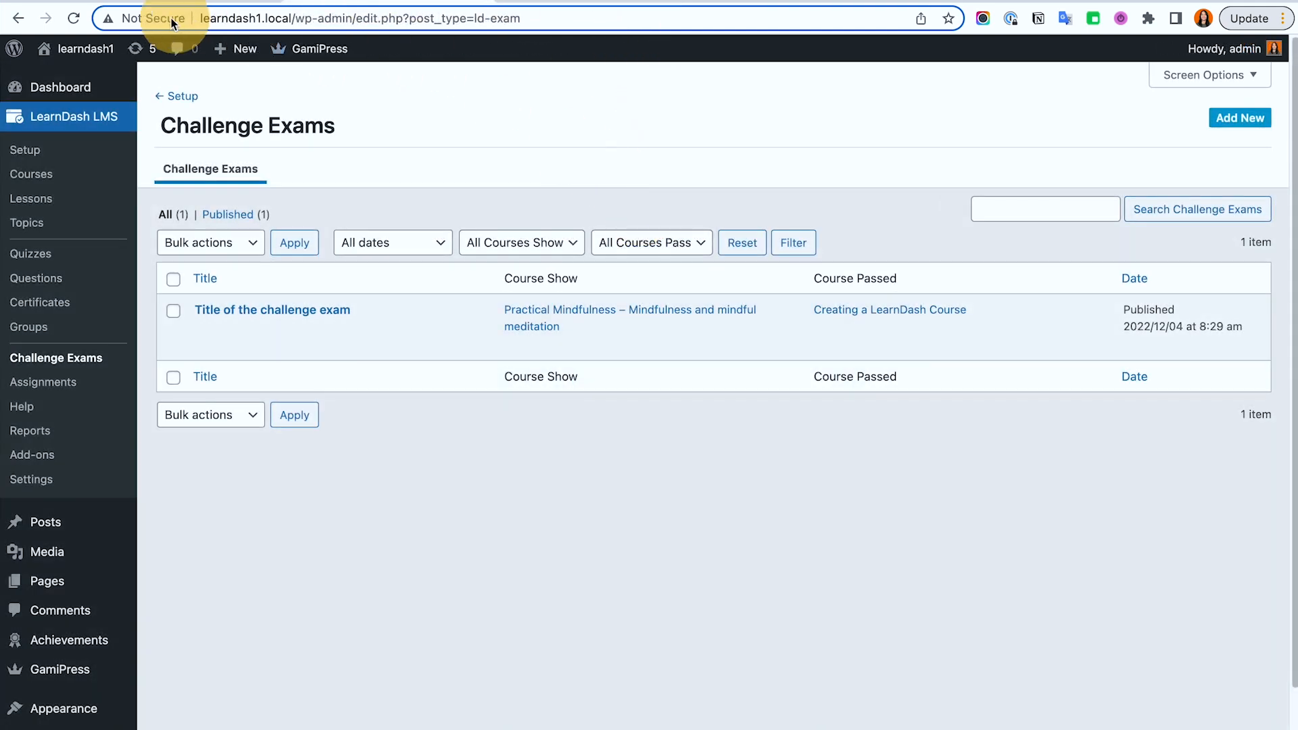
Switch to the WordPress Membership Designs board in Miro and examine the connector from Challenge Exam to Courses.
click(141, 1)
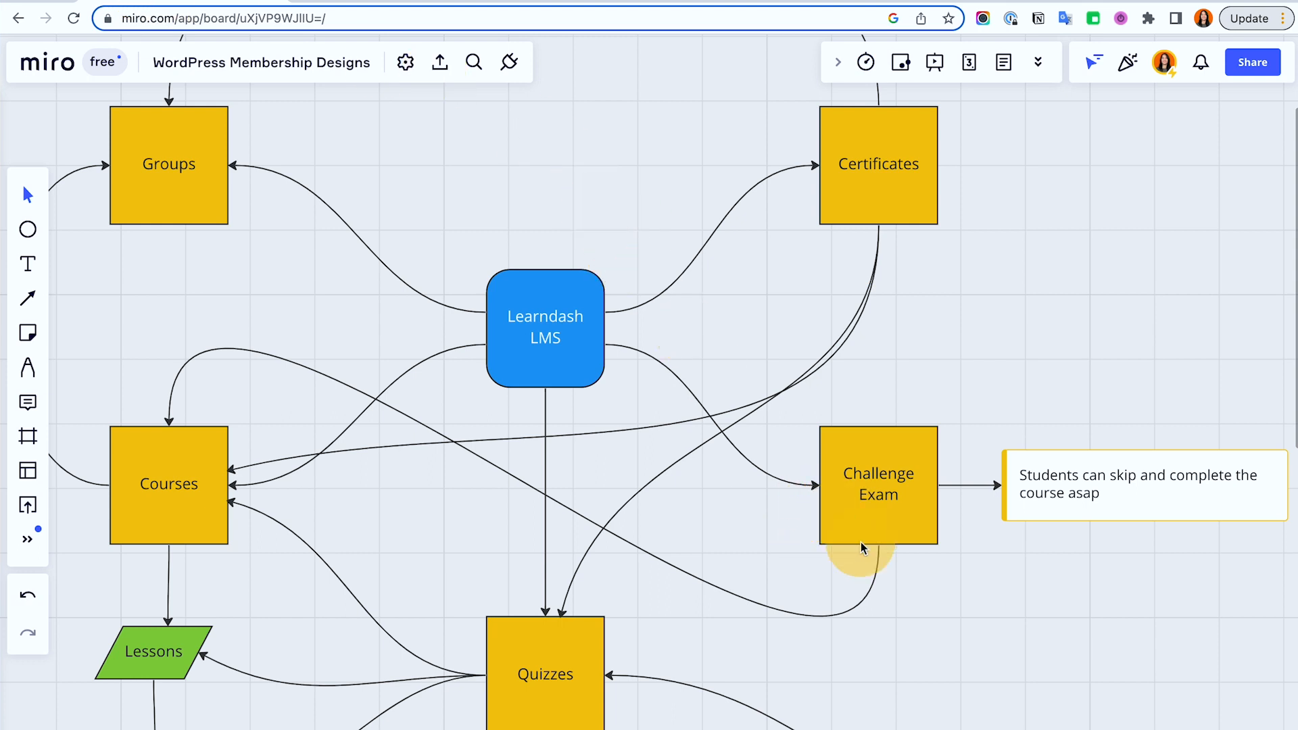
click(749, 617)
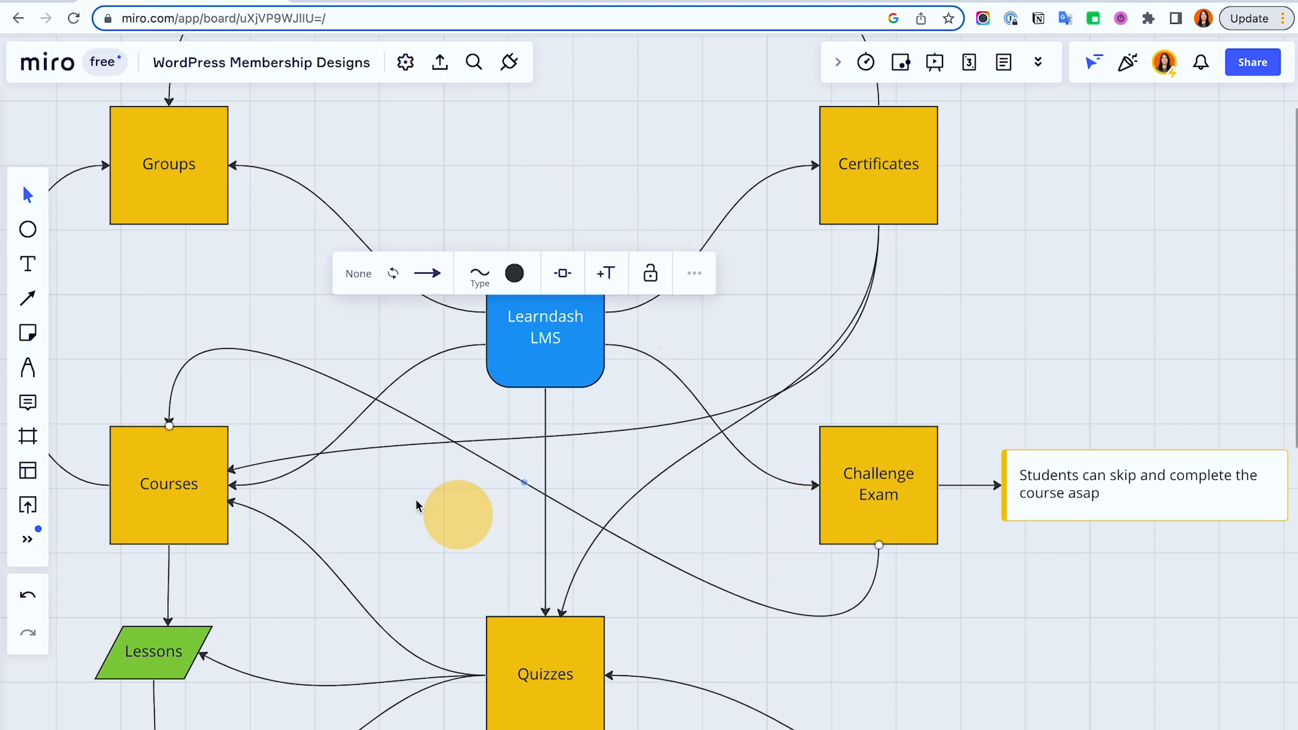
click(430, 526)
Edit the card beside Challenge Exam to read "Students can skip and complete a course asap".
drag(796, 313, 606, 109)
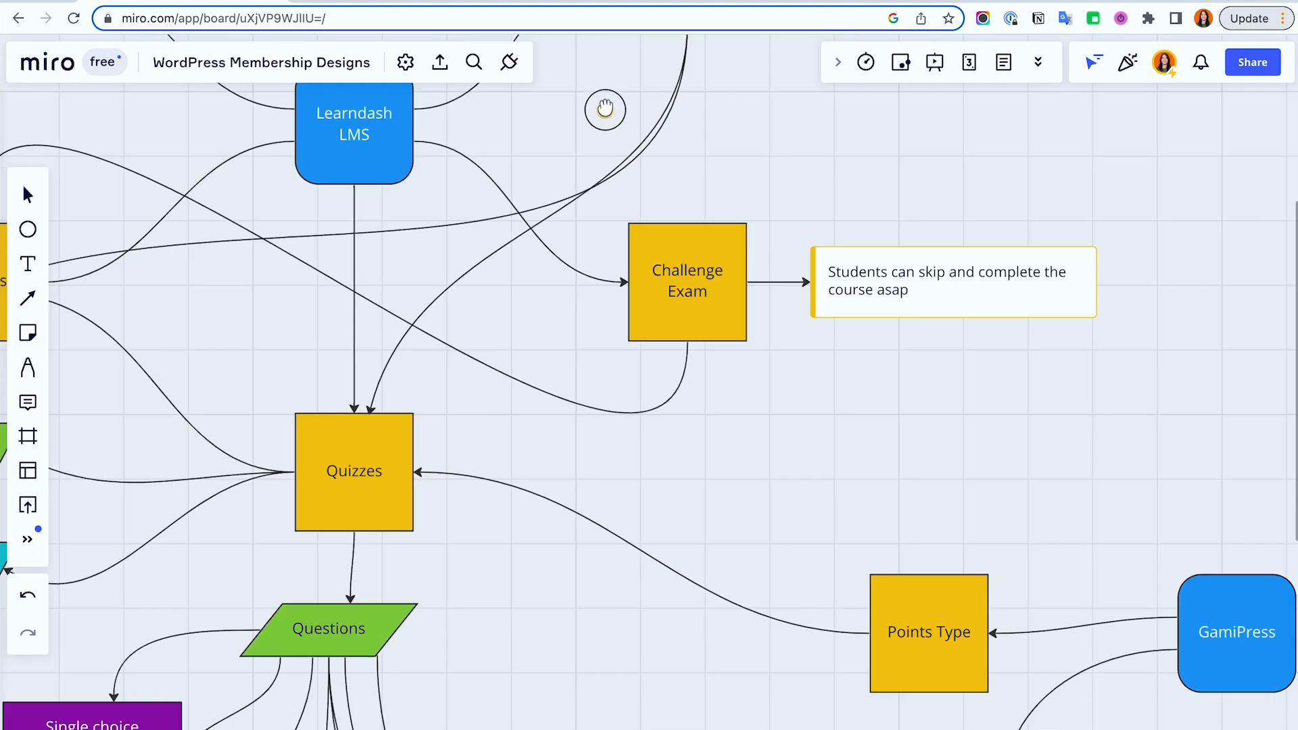
drag(921, 397, 820, 434)
click(753, 373)
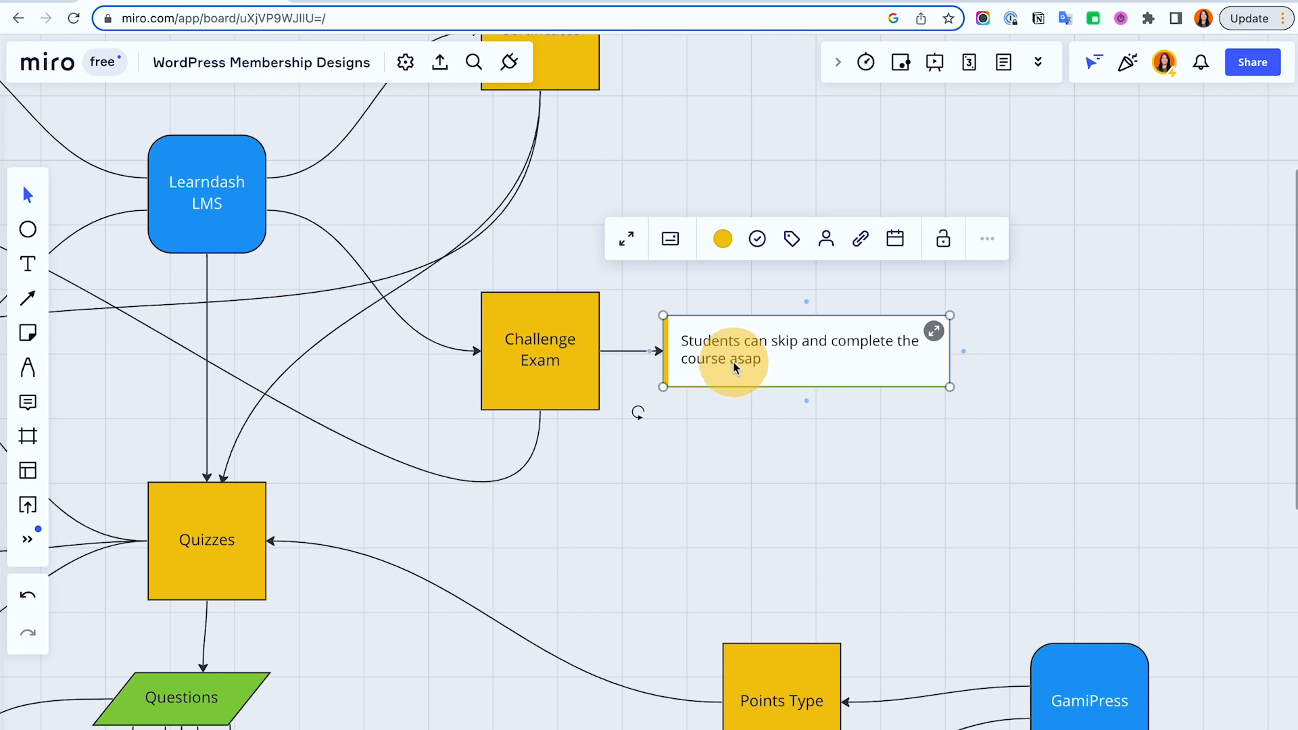
double_click(909, 342)
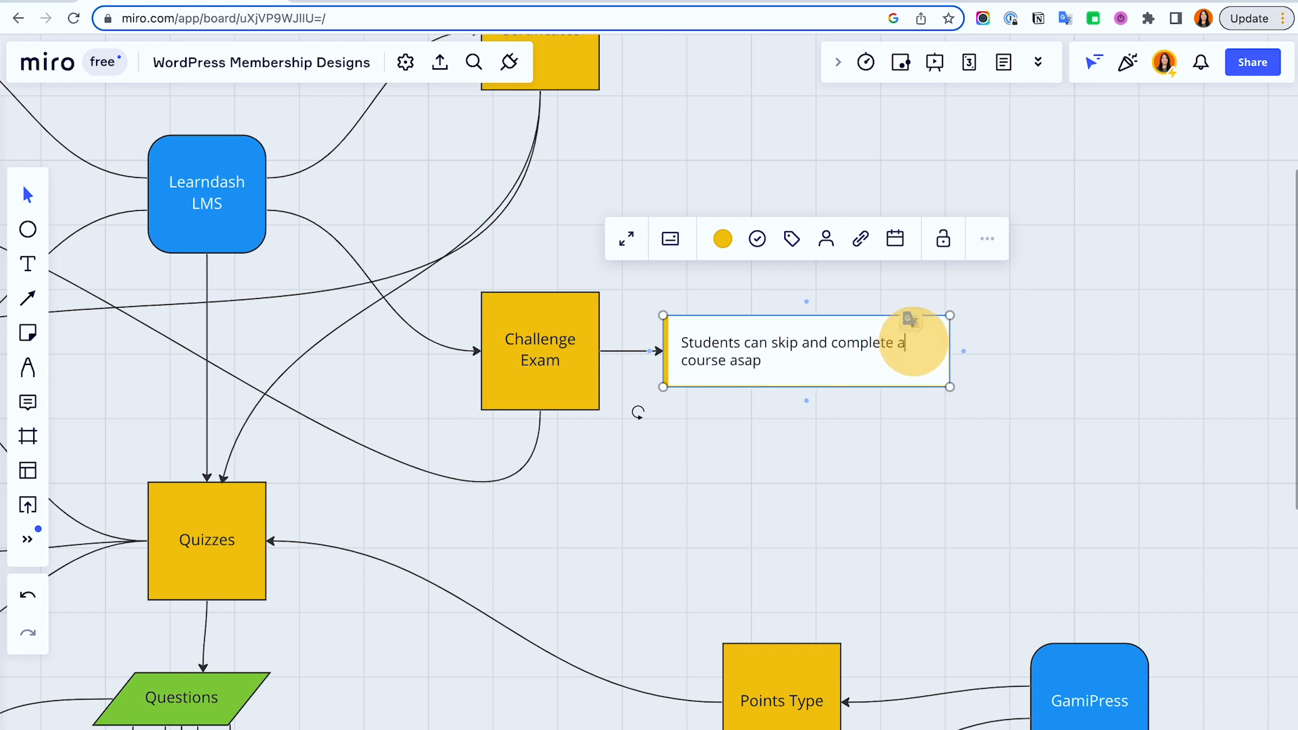